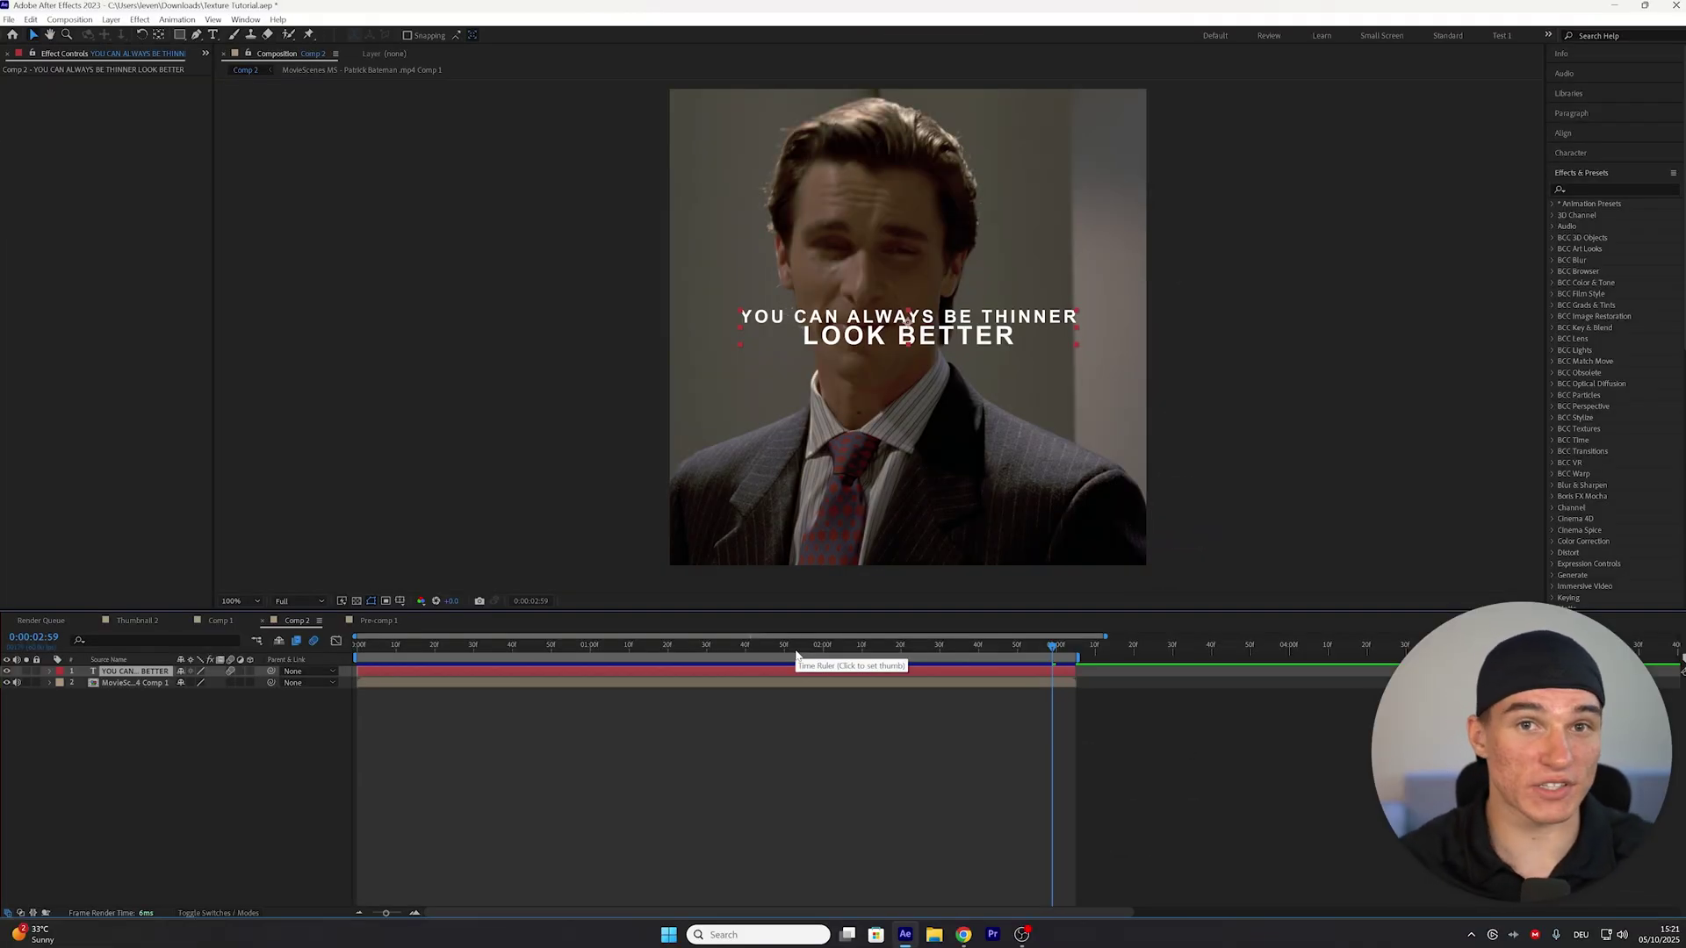
Apply Fractal Noise to the text layer with contrast 150 and brightness -20
left_click(1572, 191)
type("fractal noise")
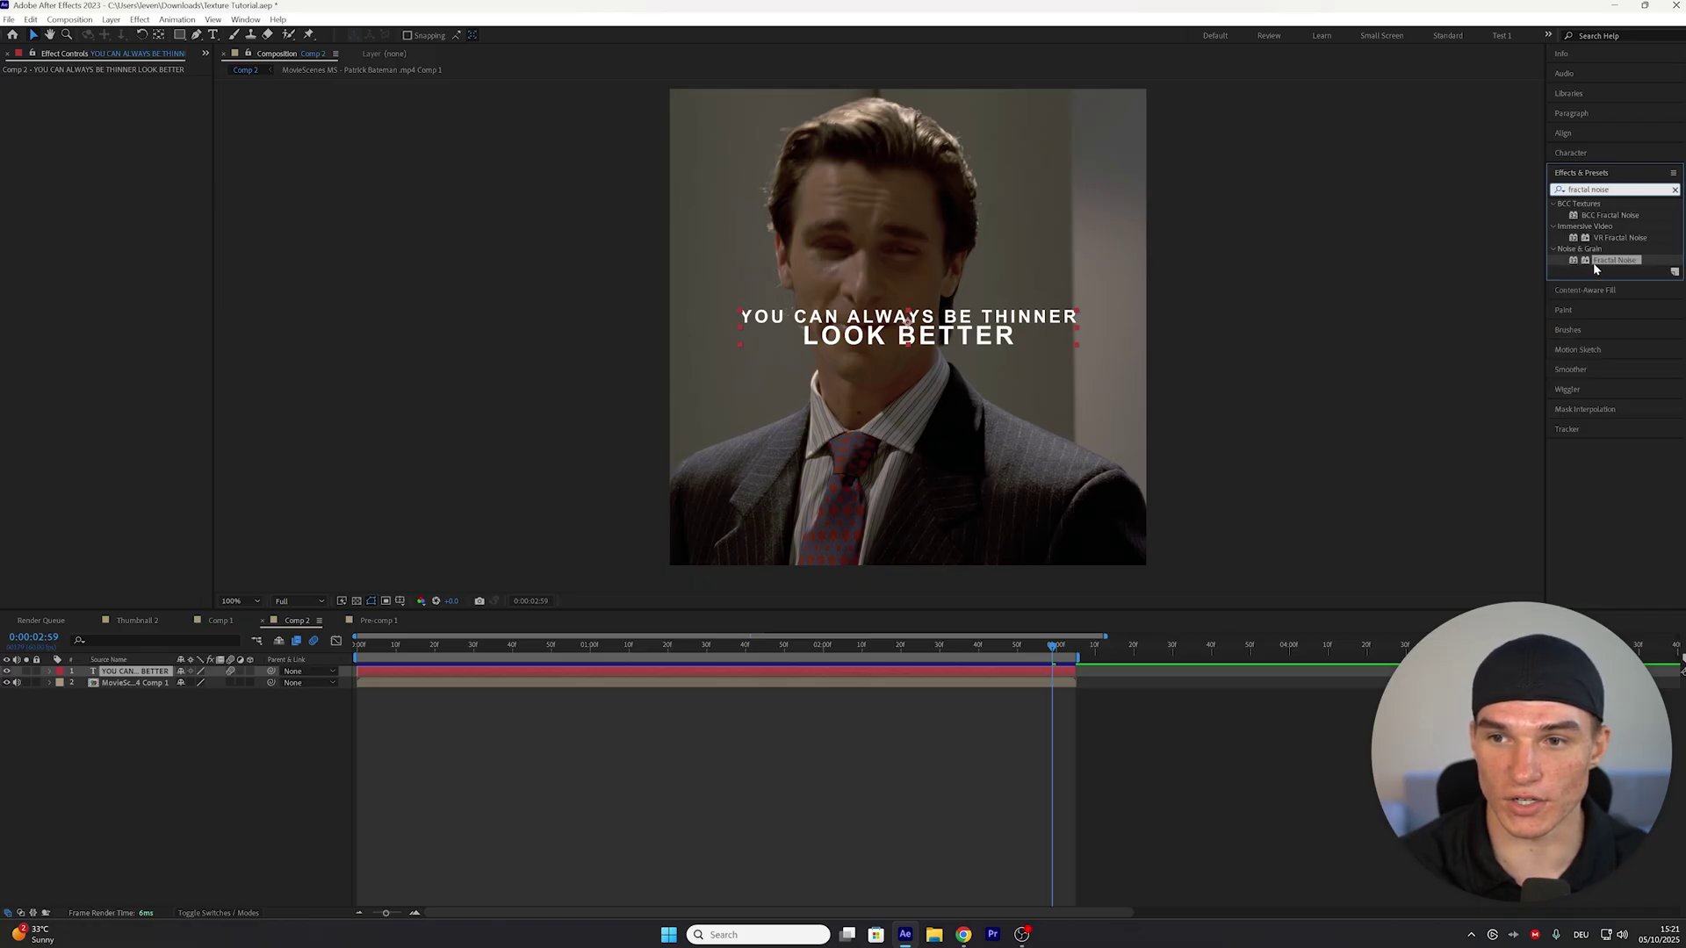
left_click_drag(1593, 262, 716, 672)
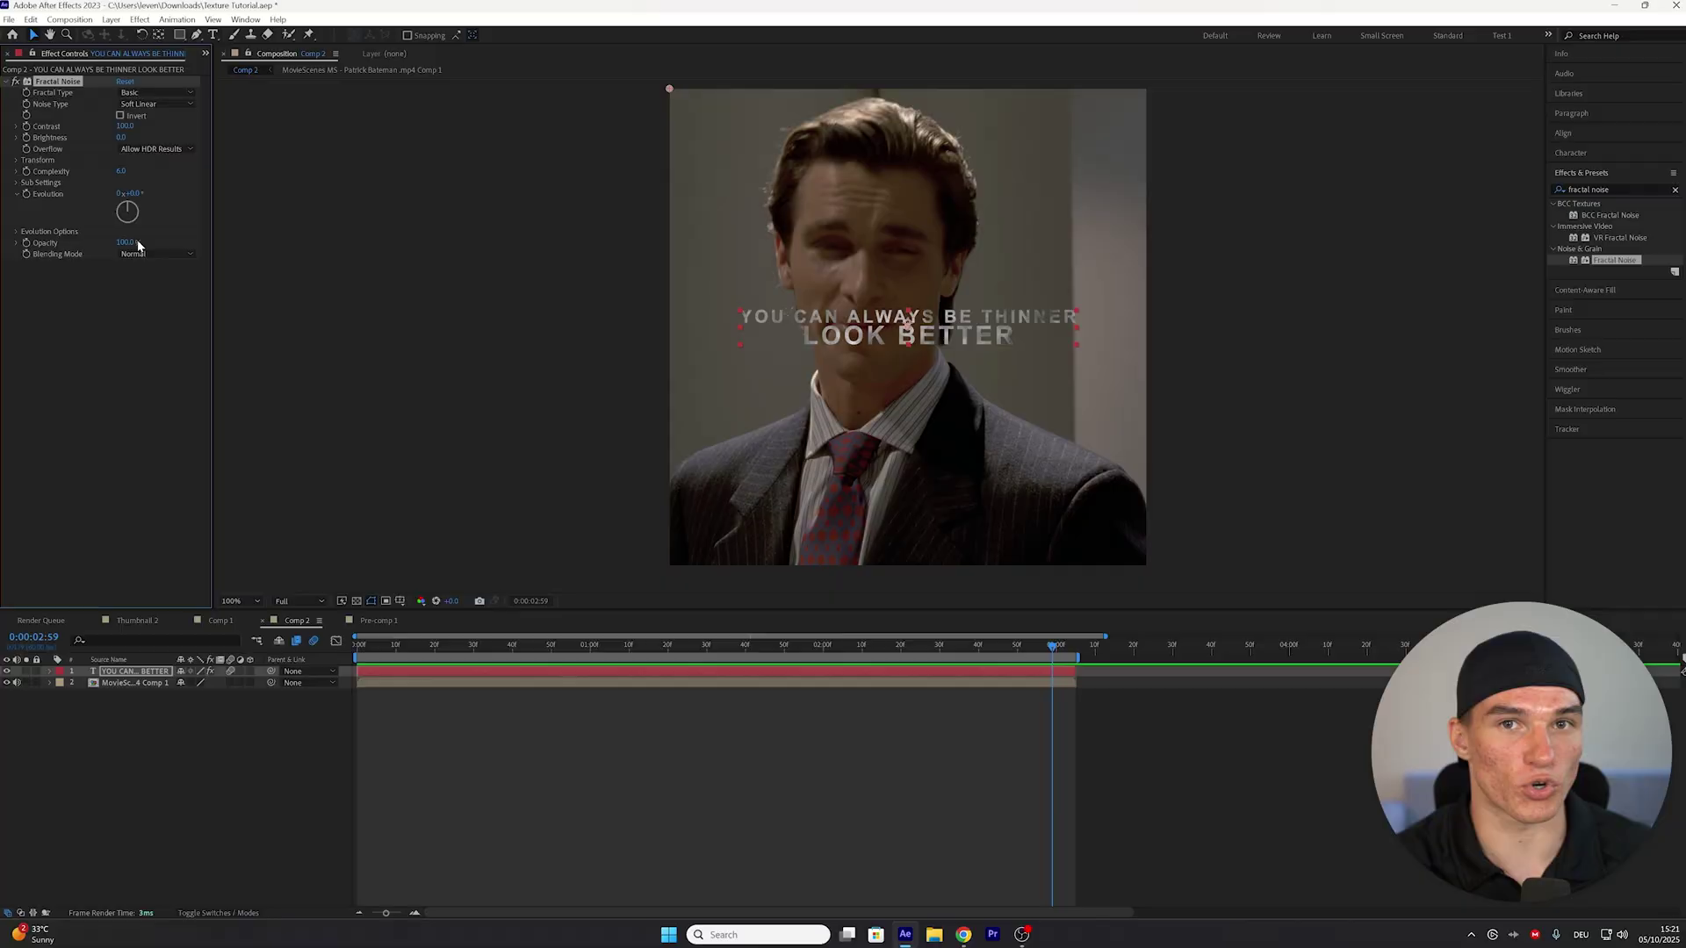
left_click(125, 125)
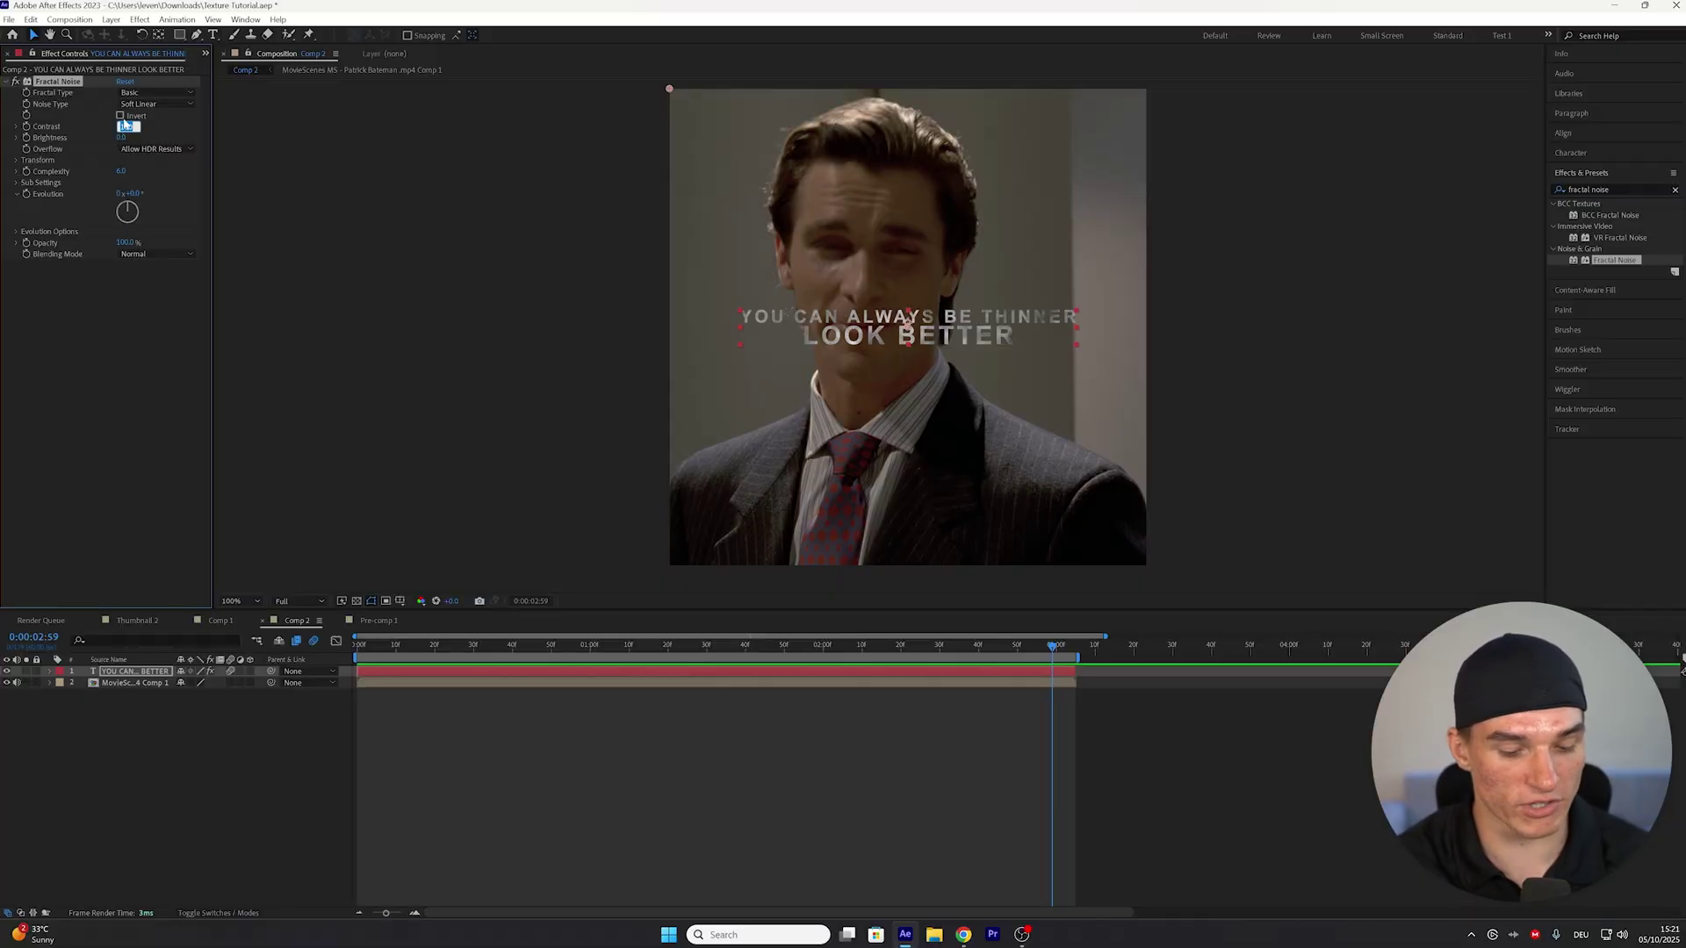
type("150")
key("Tab")
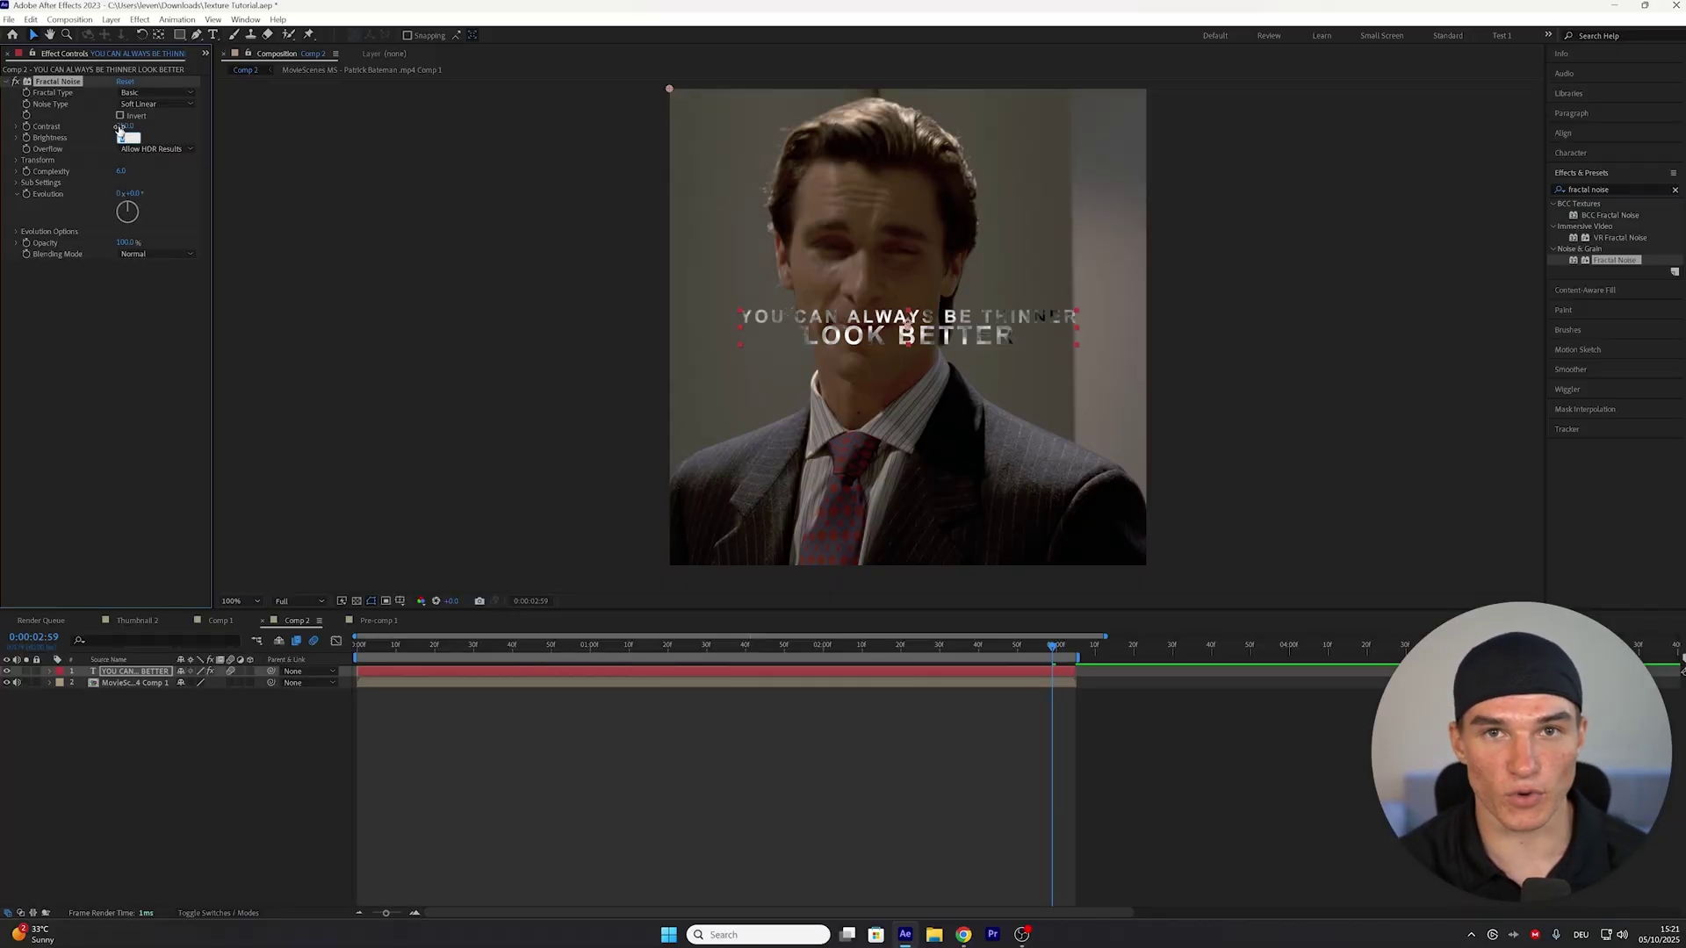
type("-20")
key("Return")
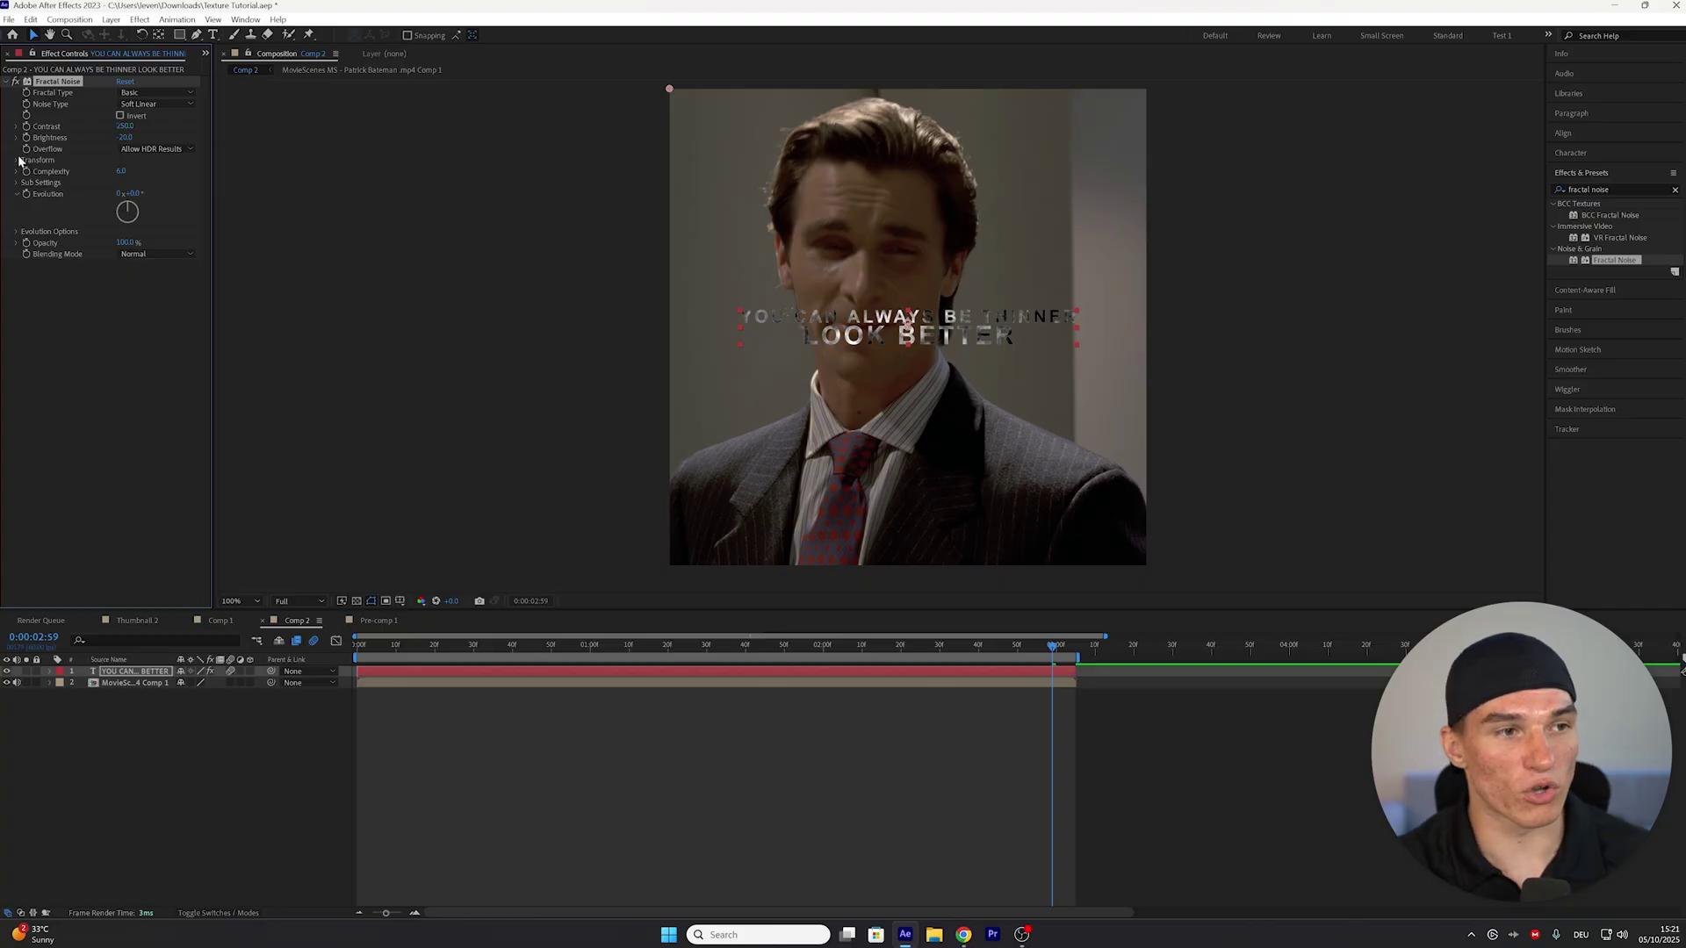
Set the noise Transform scale to 130 and complexity to 10, then scrub frames to check the texture
left_click(15, 162)
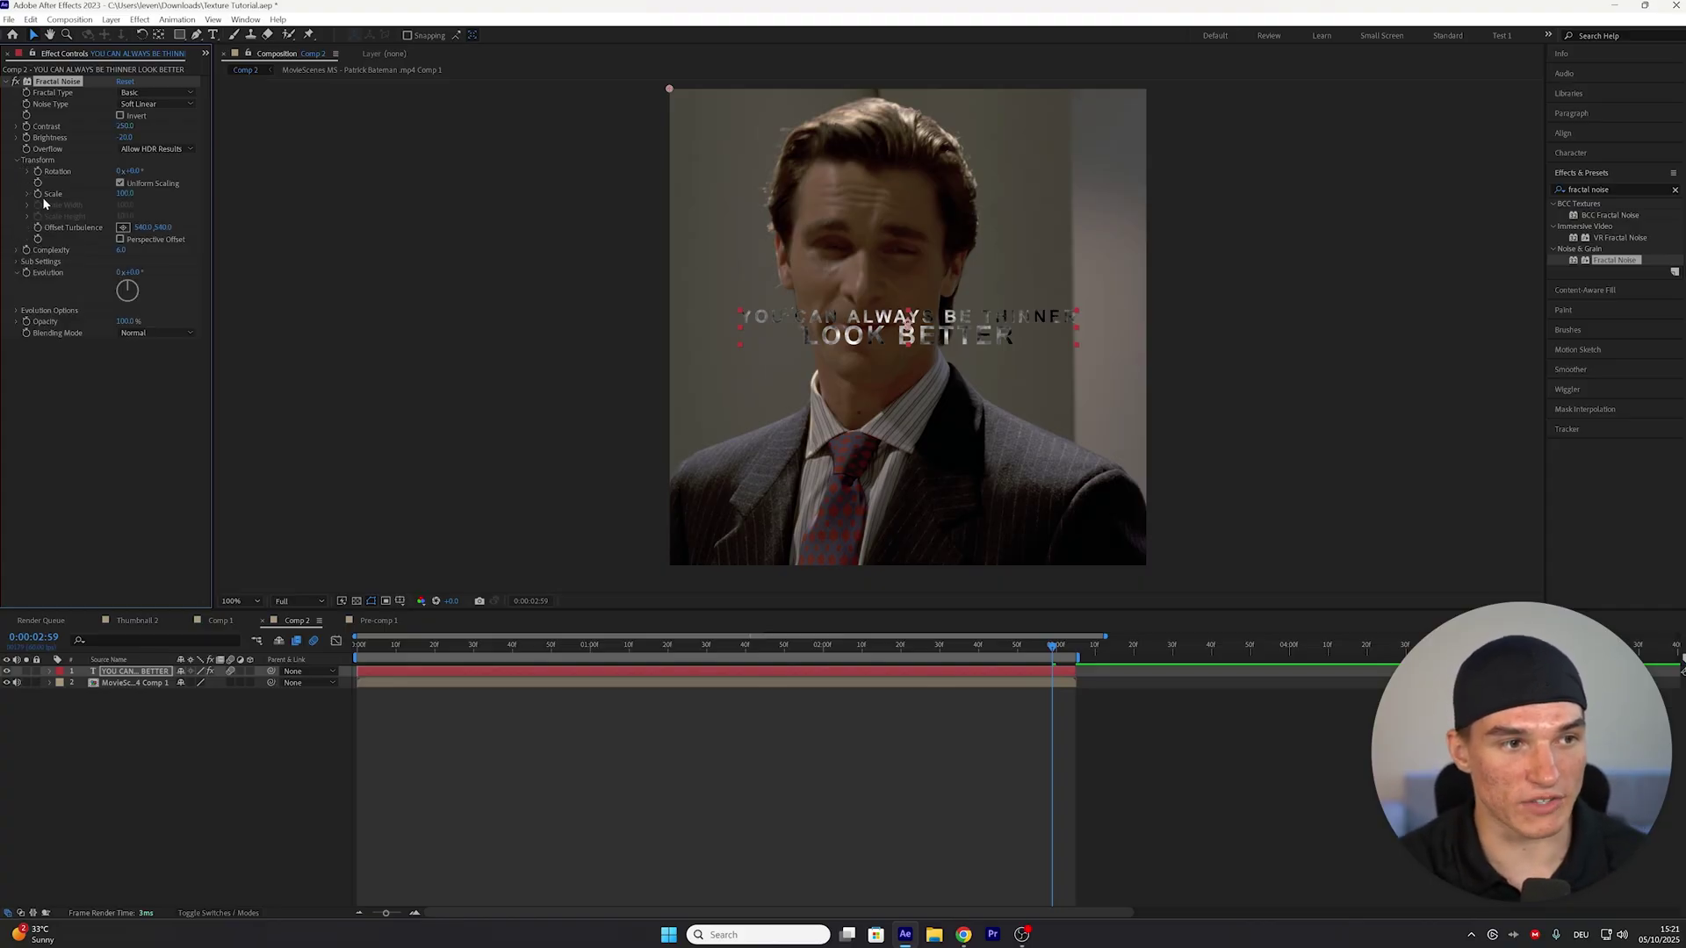
left_click(128, 193)
type("13")
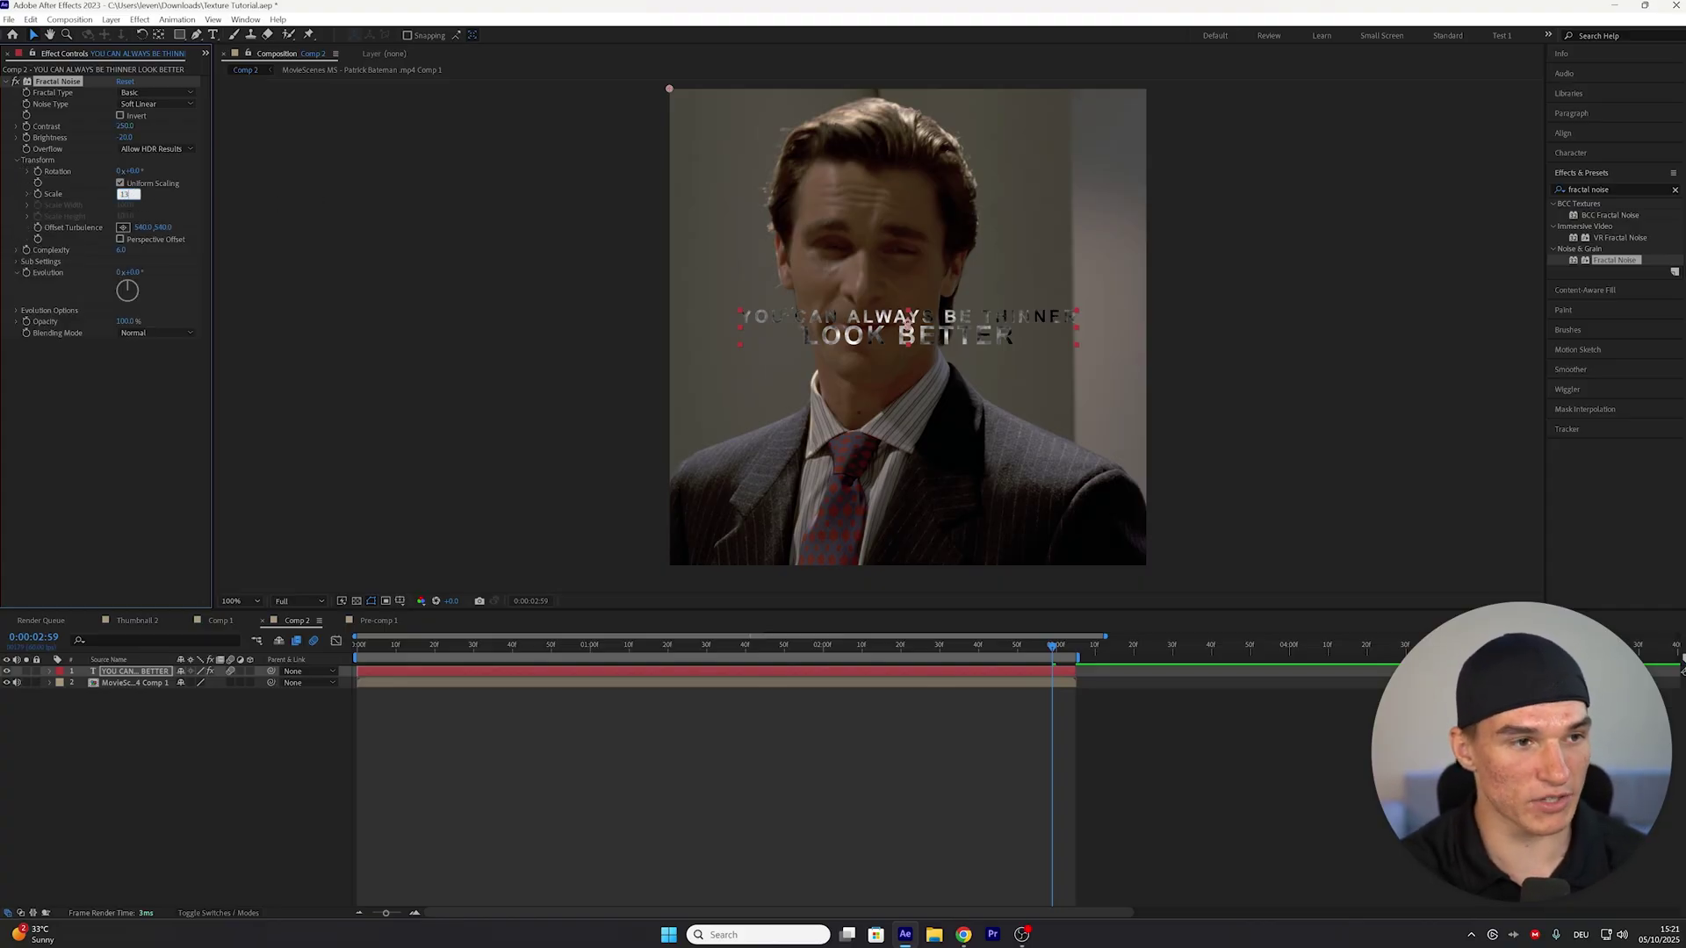
type("0")
left_click(27, 193)
left_click(124, 266)
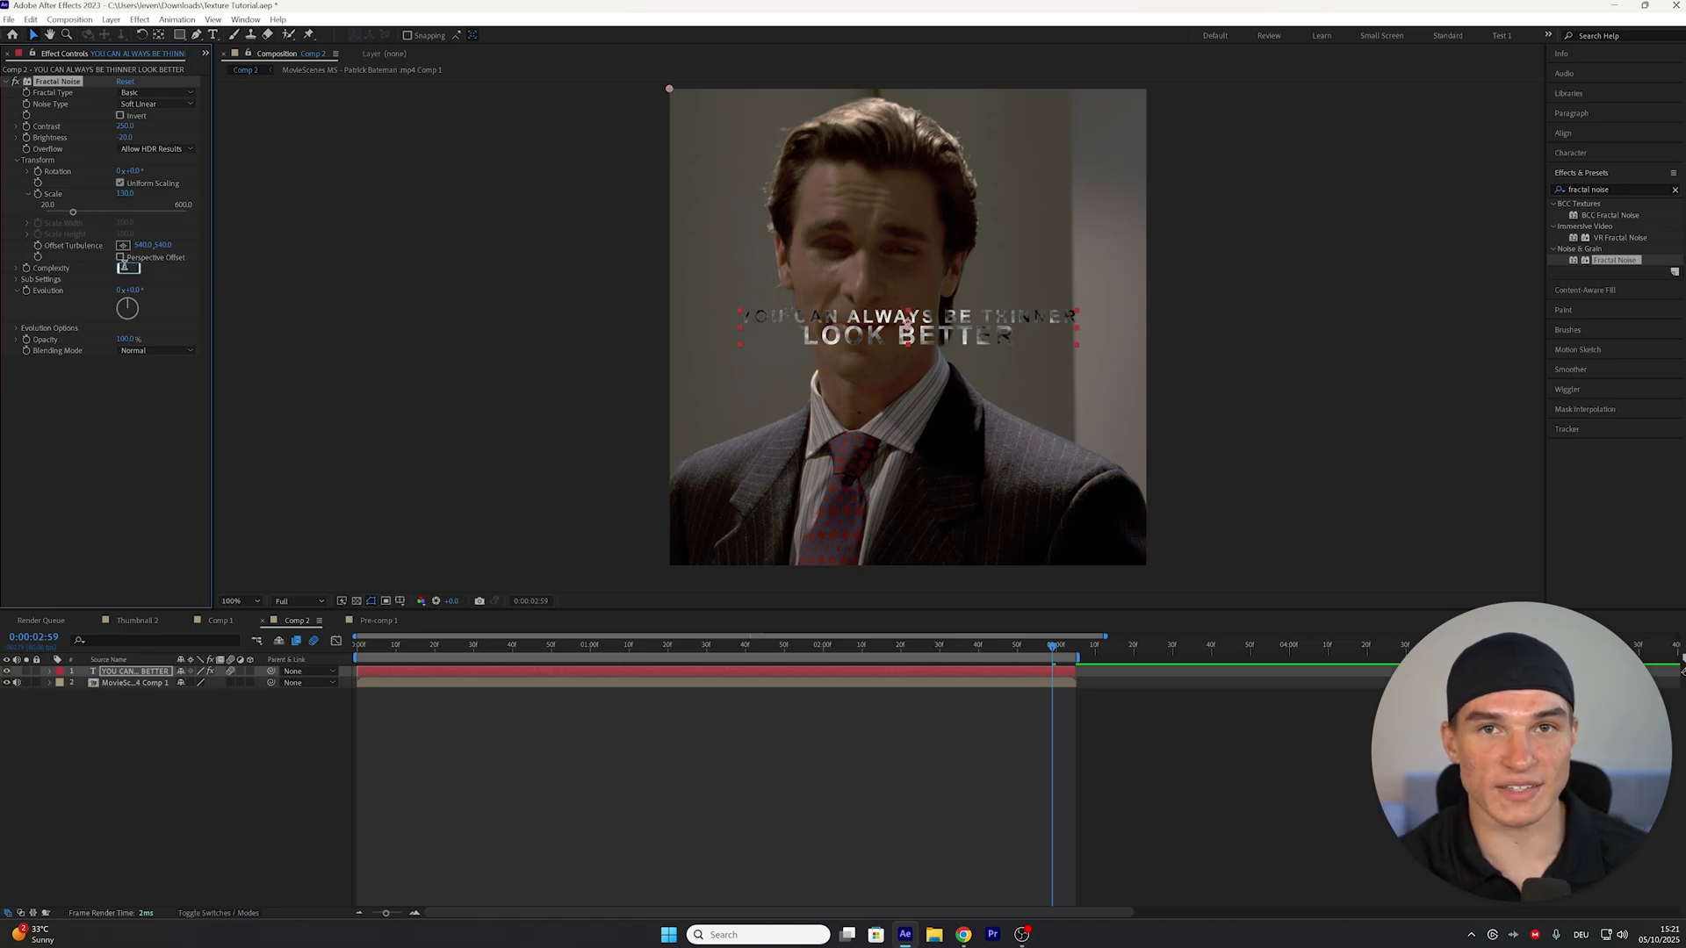
type("10")
key("Return")
key("period")
left_click(1030, 650)
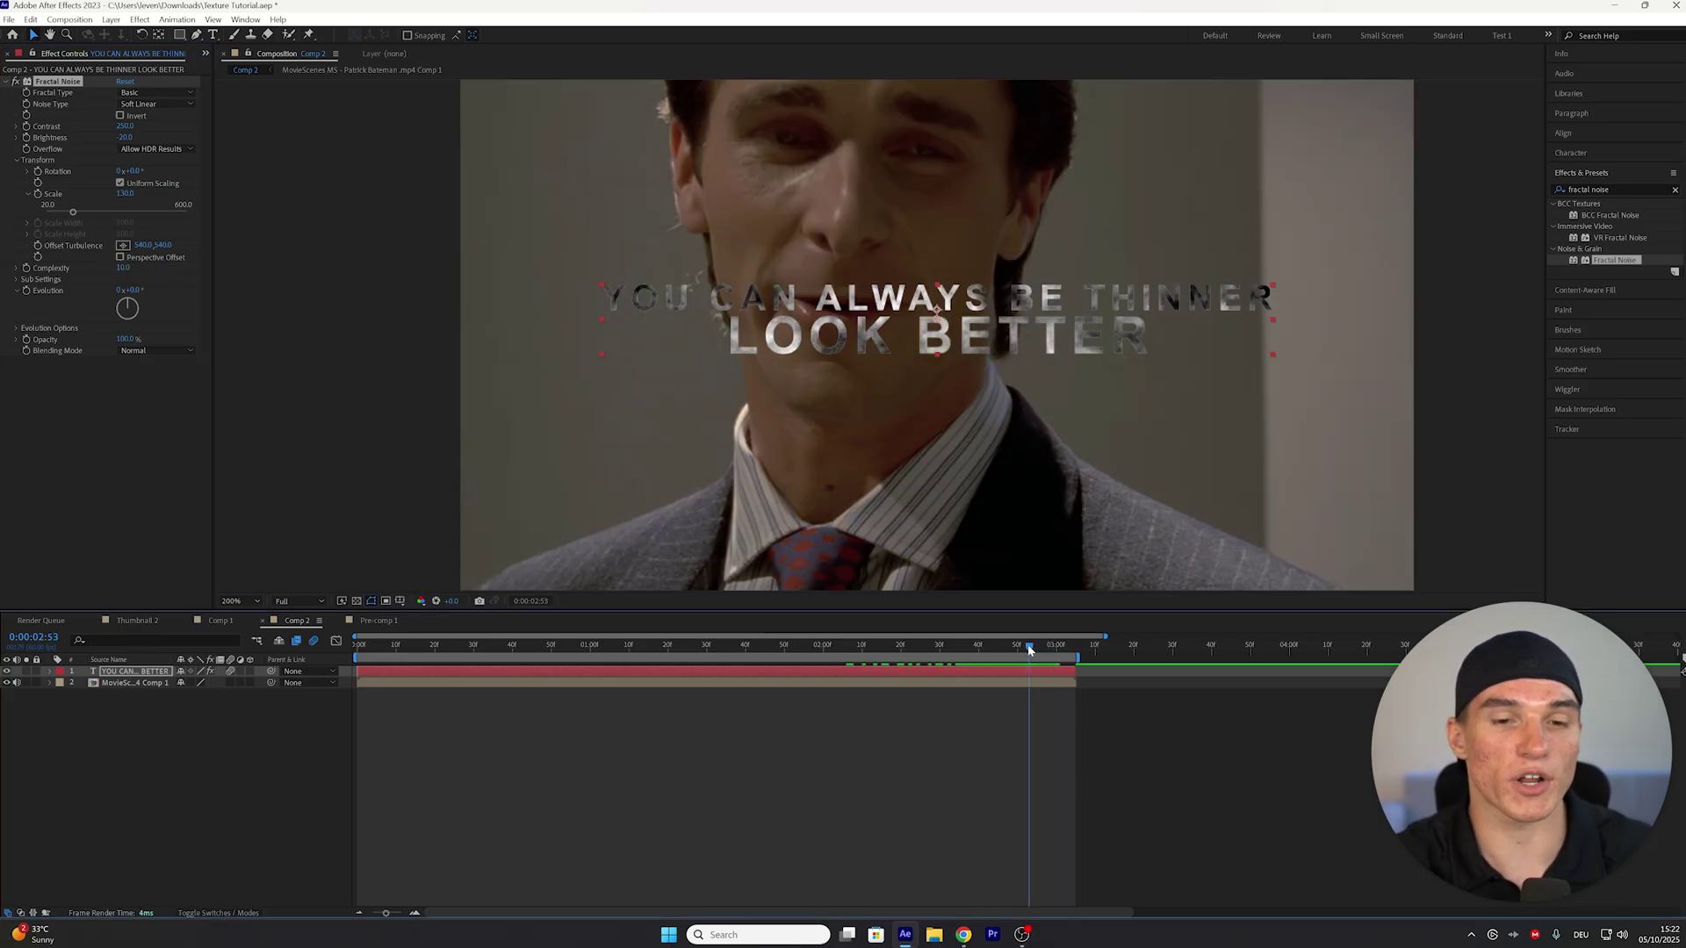
left_click_drag(1030, 650, 1070, 654)
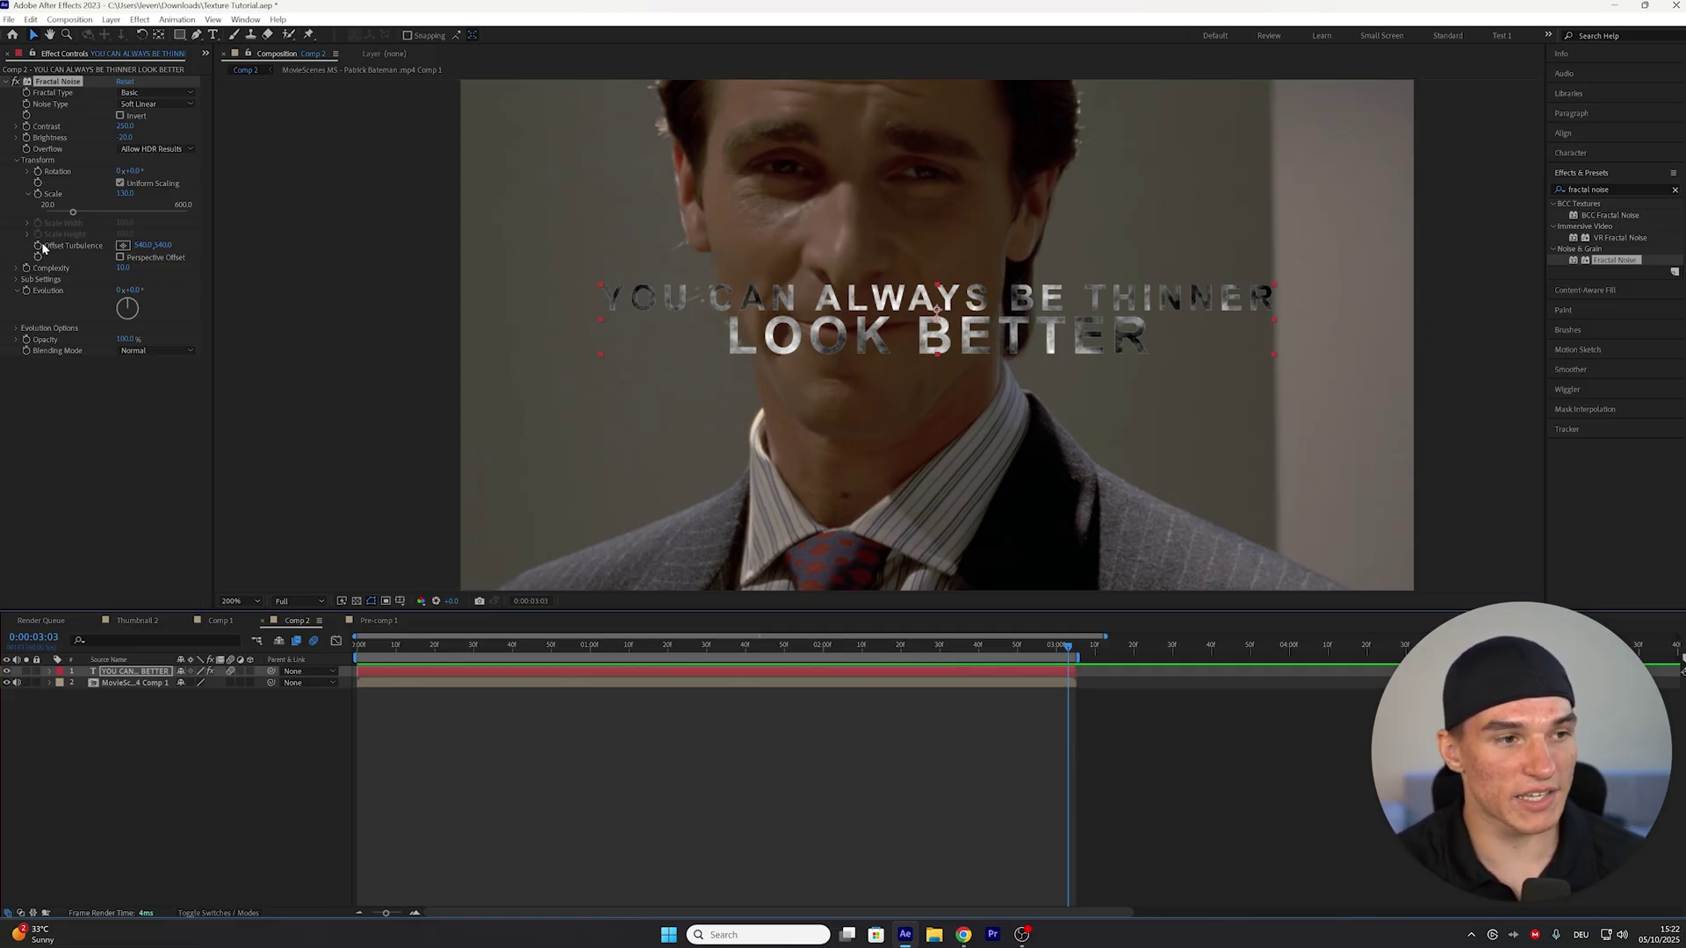
Drive the Fractal Noise Evolution with the expression time*100 and preview the animation
left_click(26, 290, "alt")
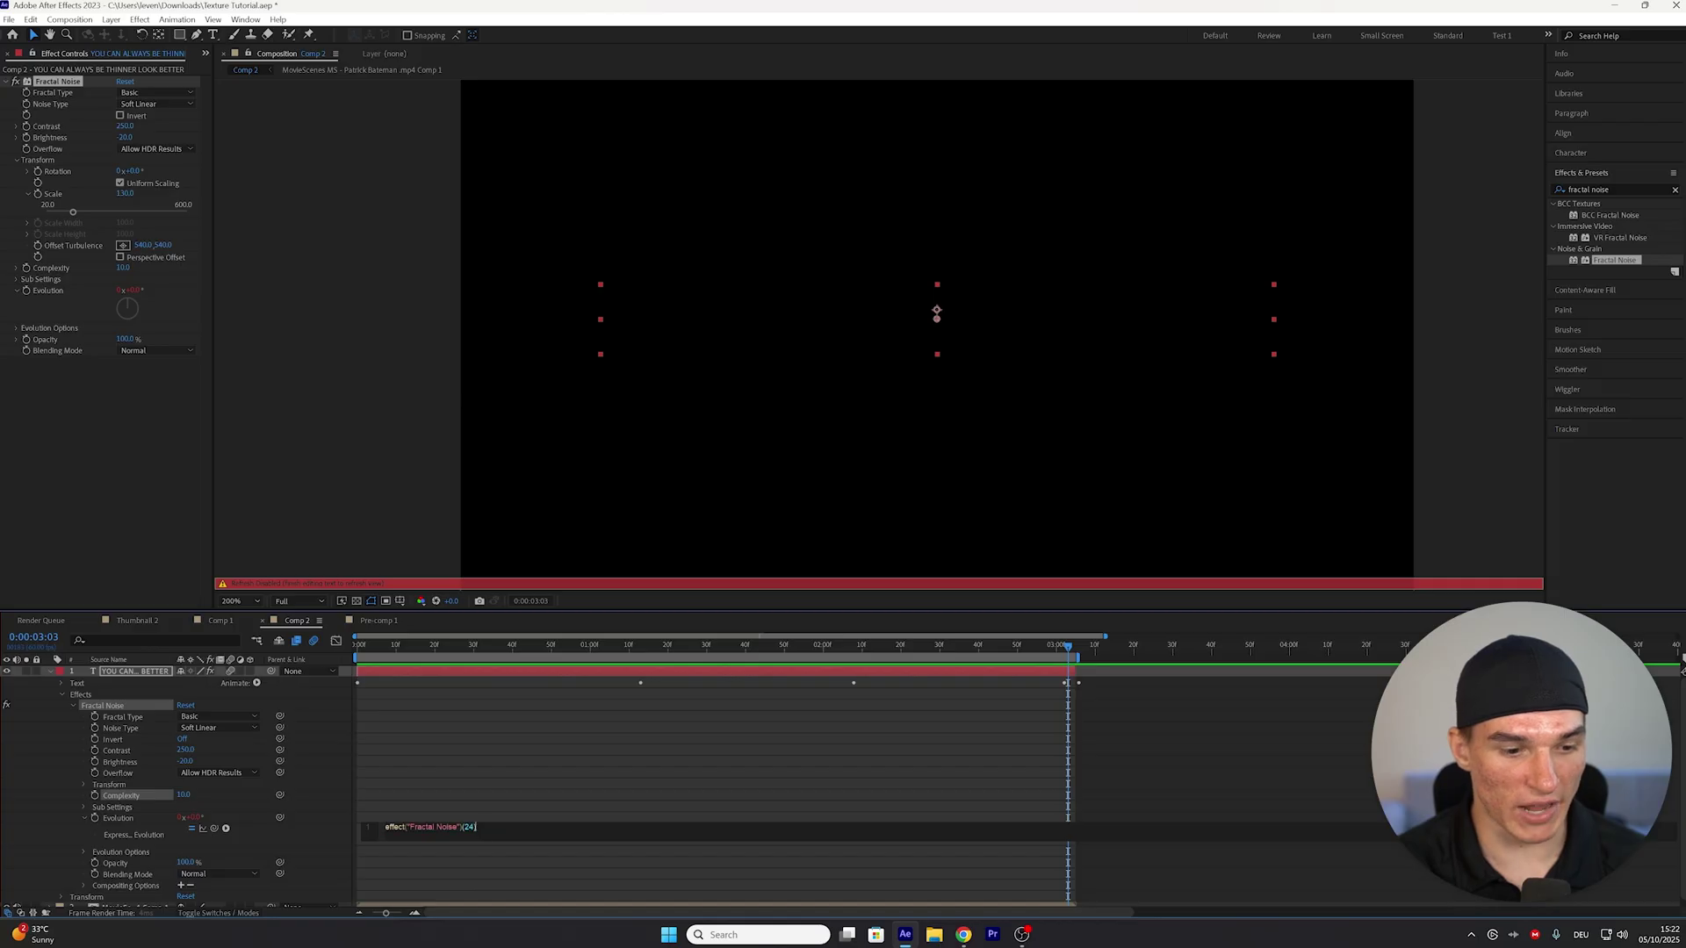
left_click_drag(477, 828, 416, 827)
type("tim")
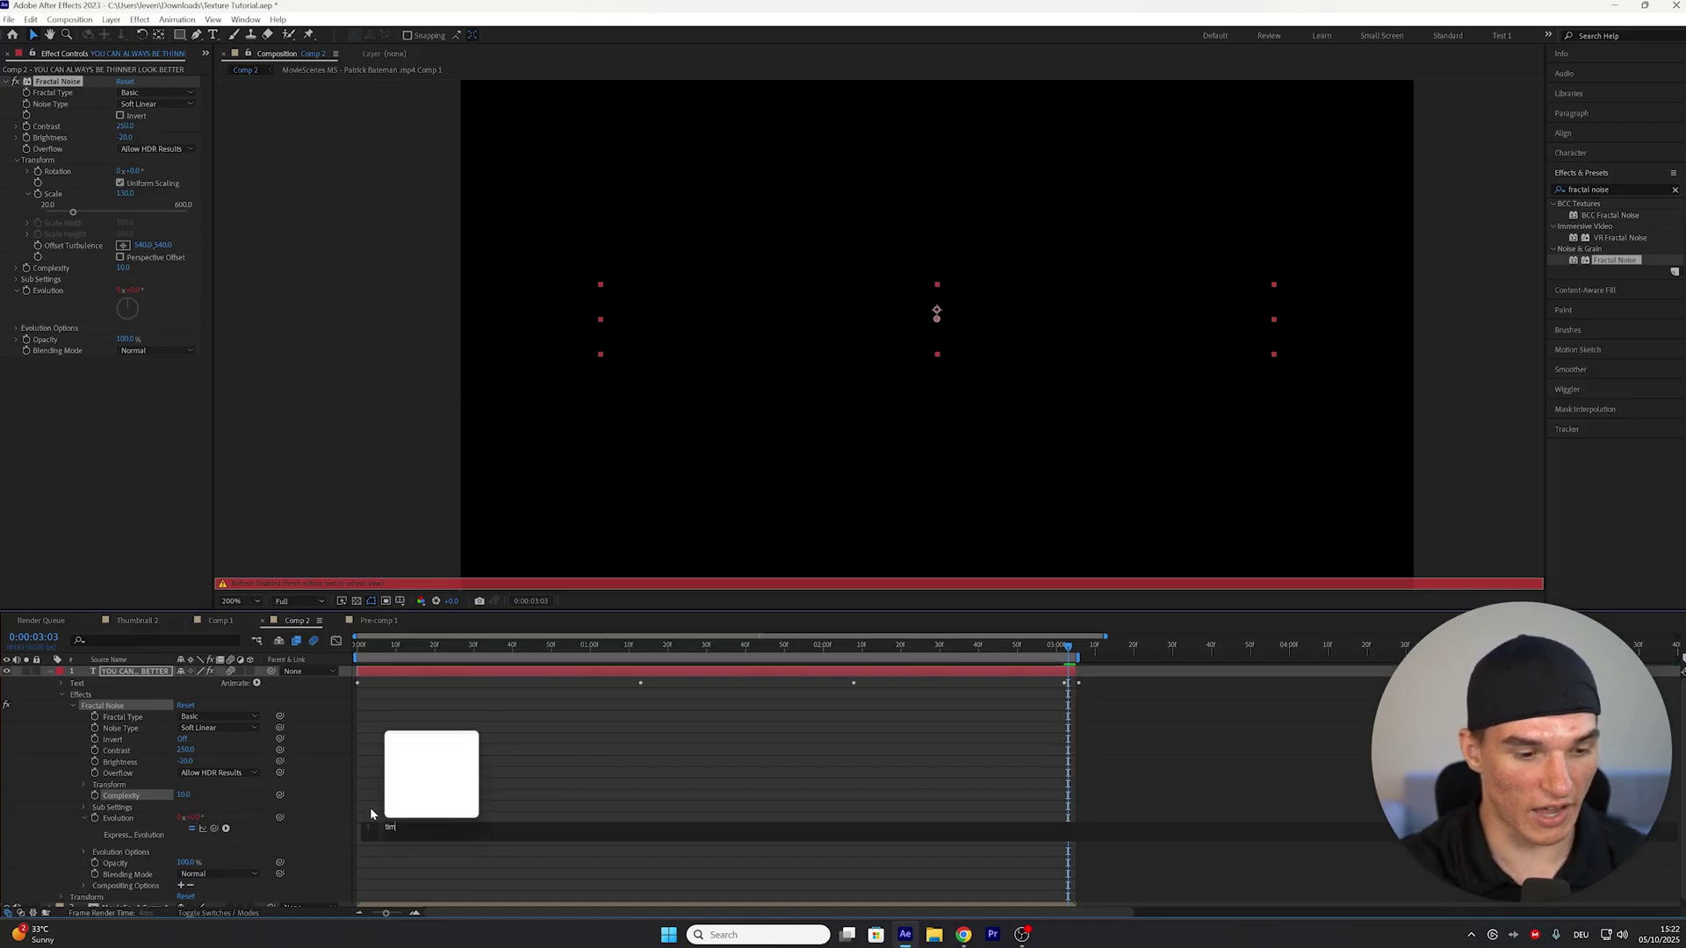
type("e*100")
key("KP_Enter")
key("space")
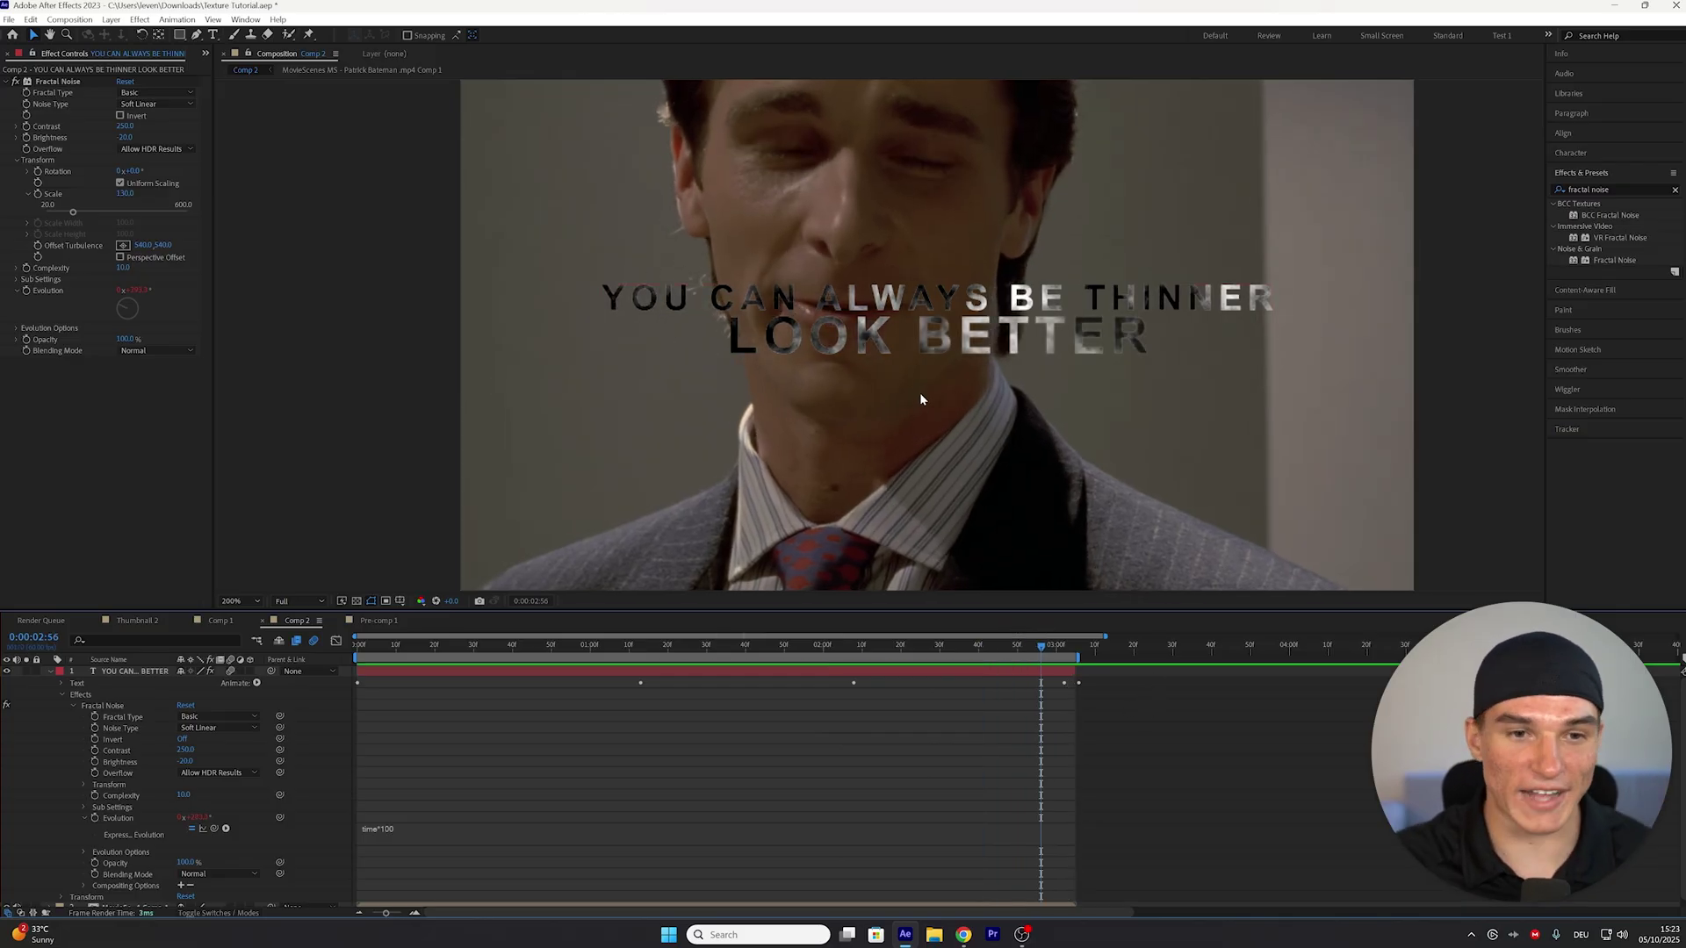
Apply S_EmbossShiny to the text layer with brightness 1.4
left_click(1600, 190)
type("s_embossshiny")
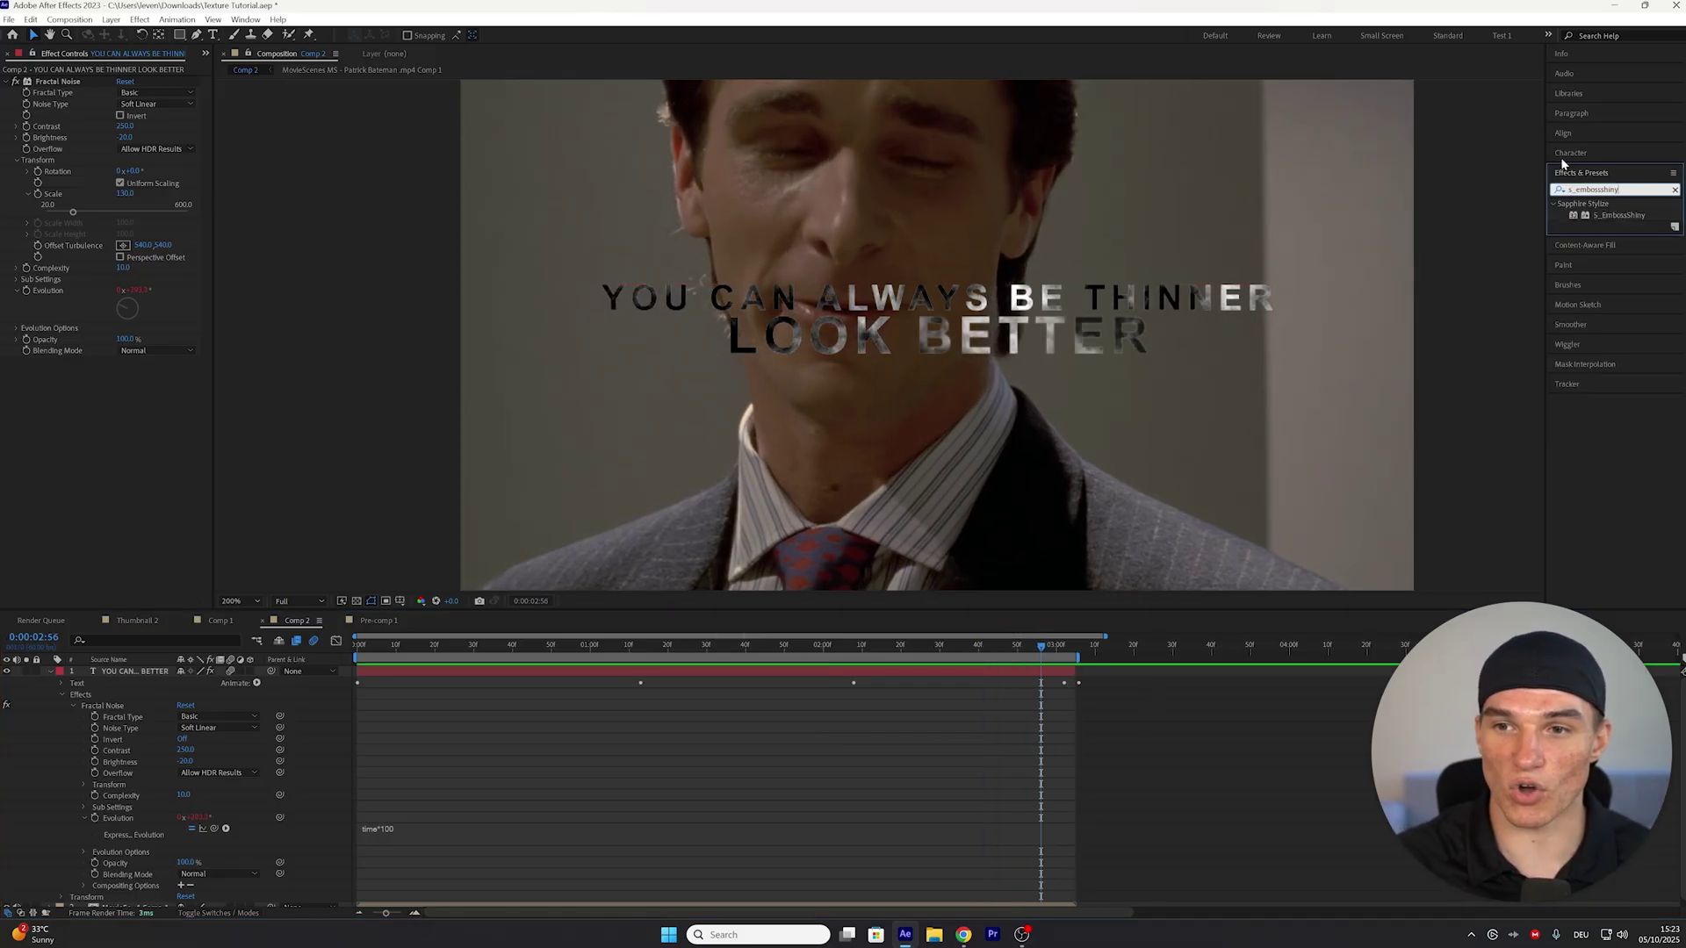
left_click_drag(1619, 215, 992, 673)
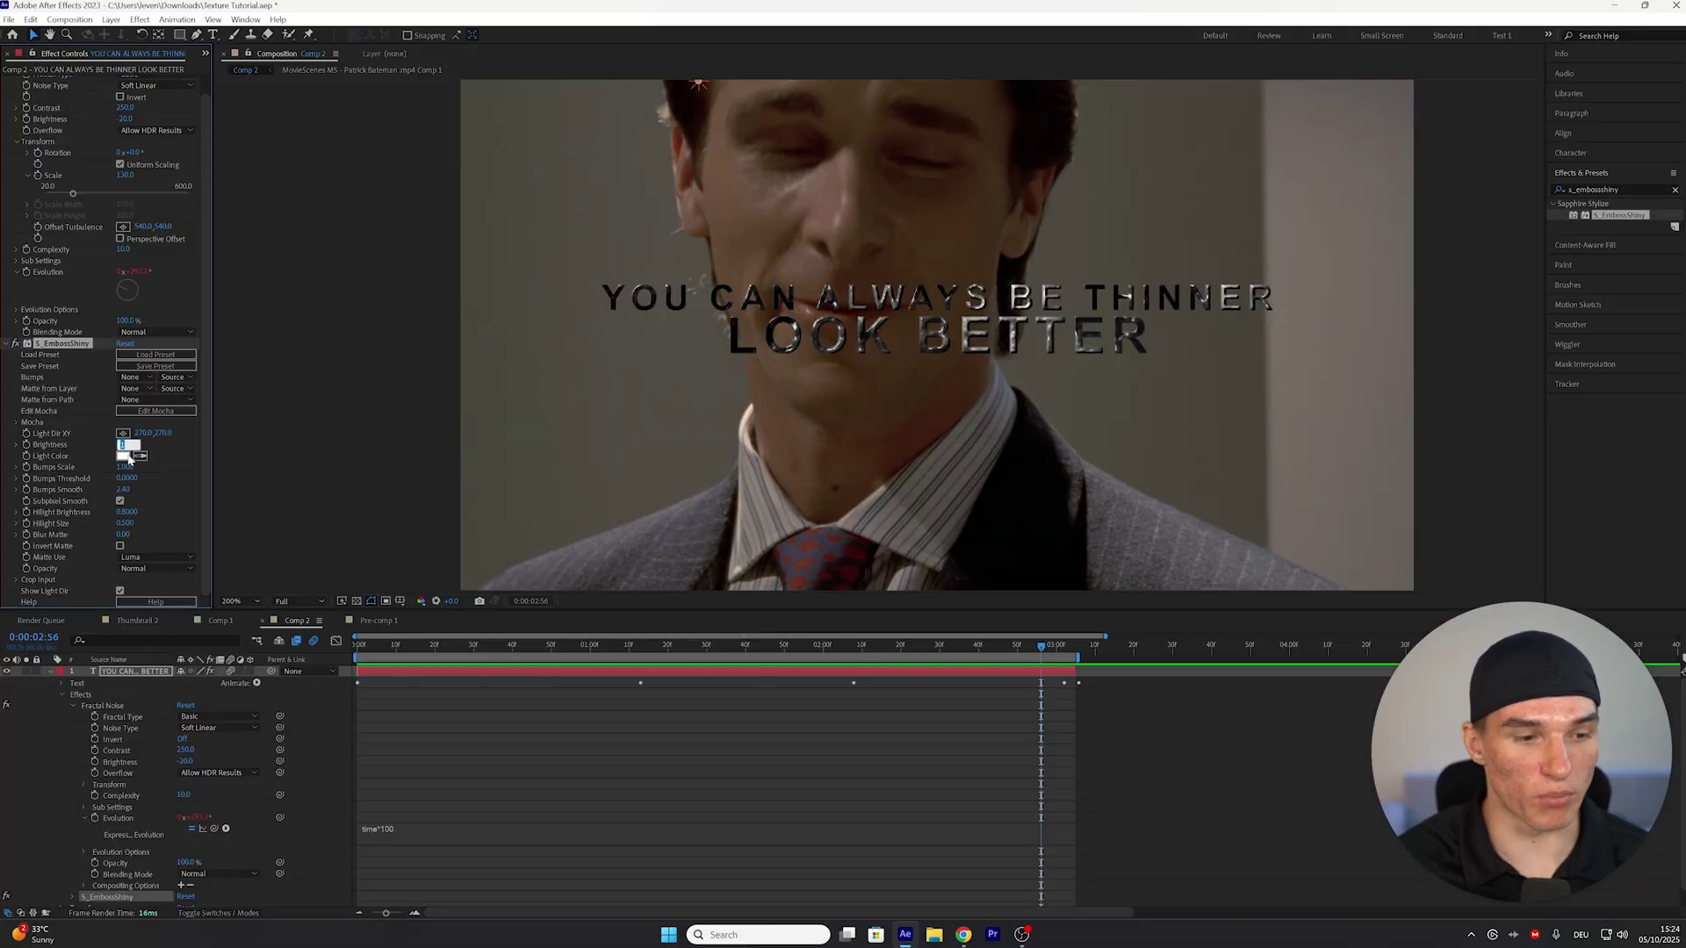
type("1.4")
key("Return")
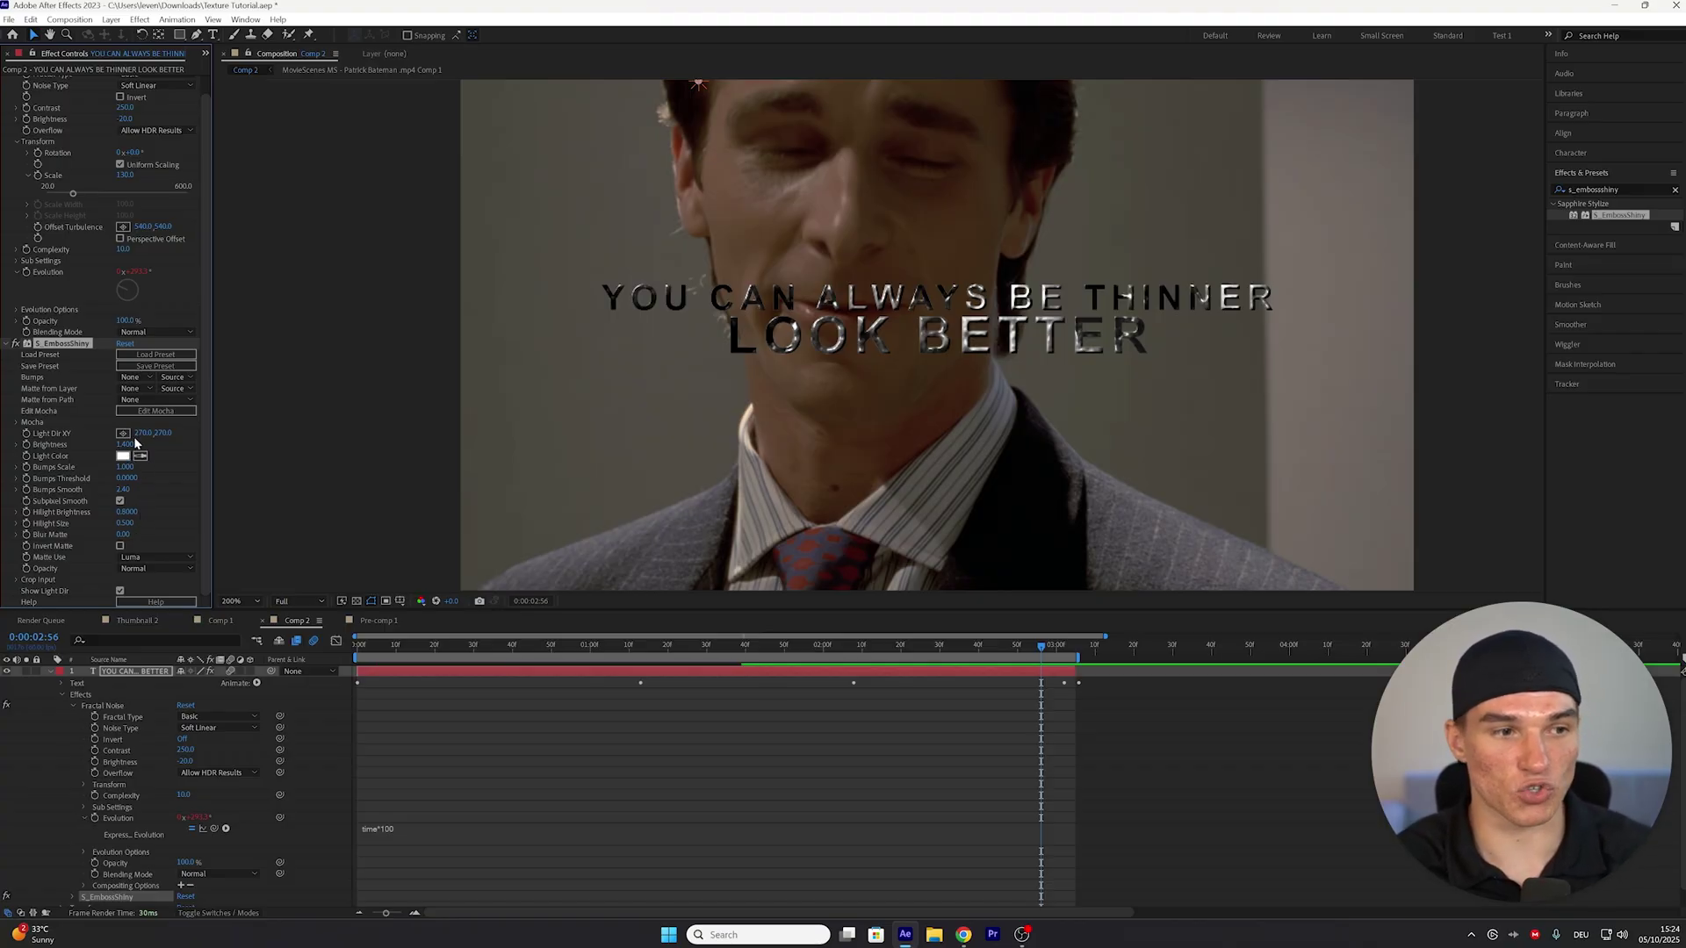
Set the emboss light colour to pale pink FFAEAE, Bumps Scale 1.2 and Bumps Smooth 0.5
left_click(122, 456)
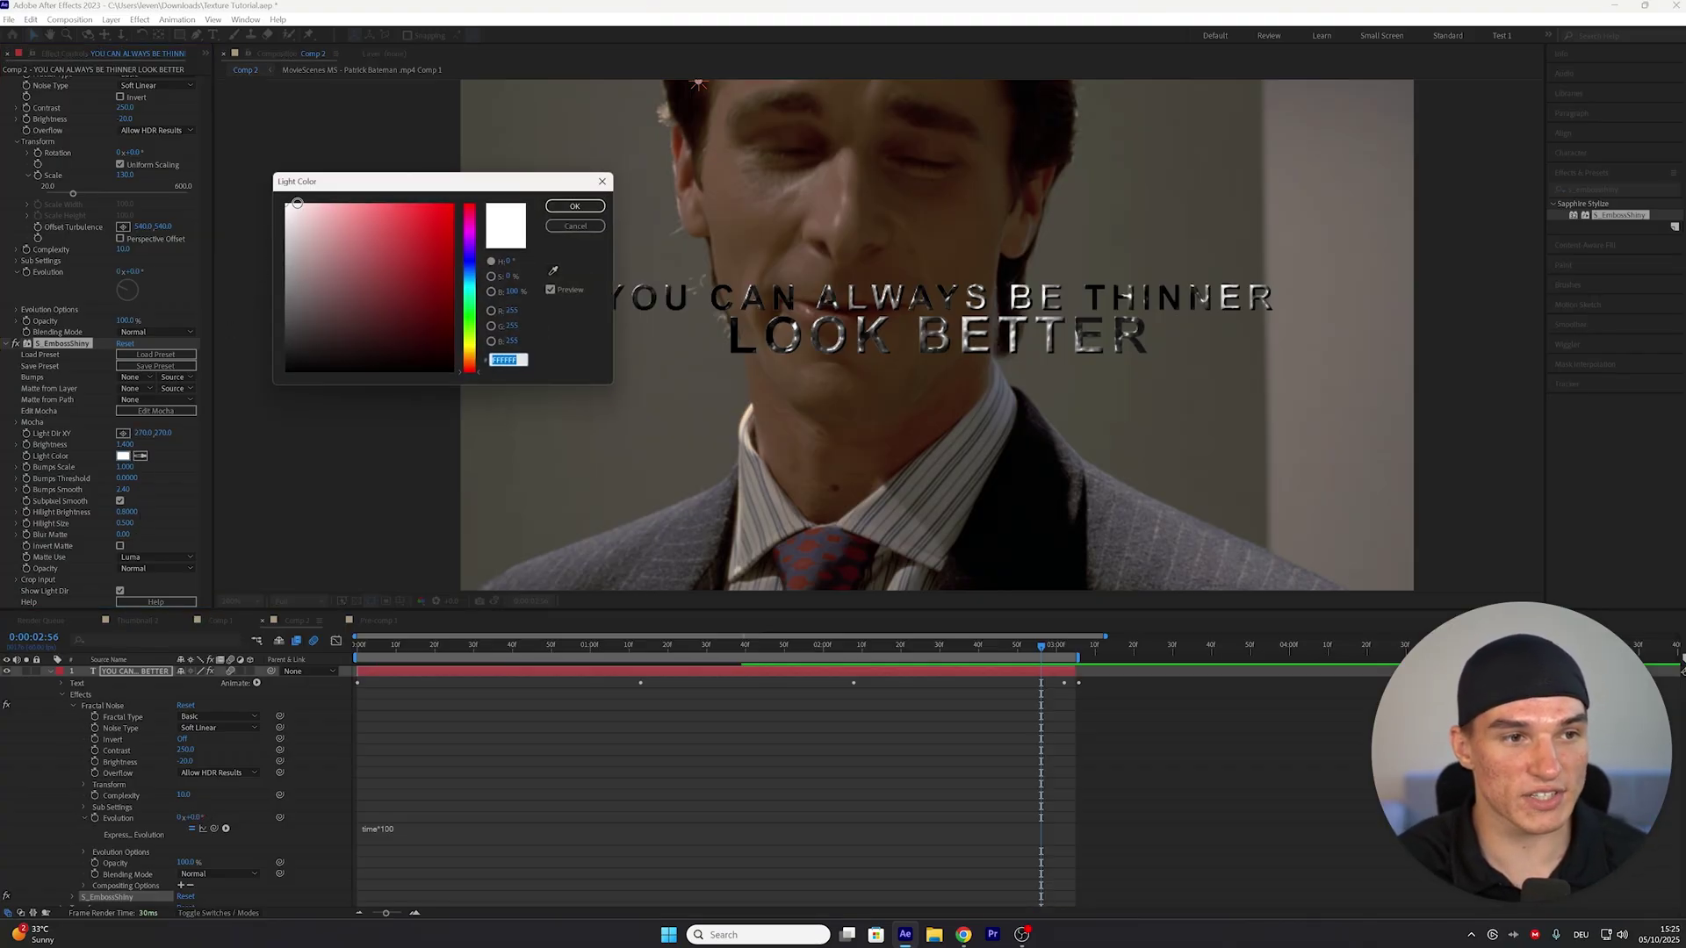
left_click_drag(297, 202, 338, 203)
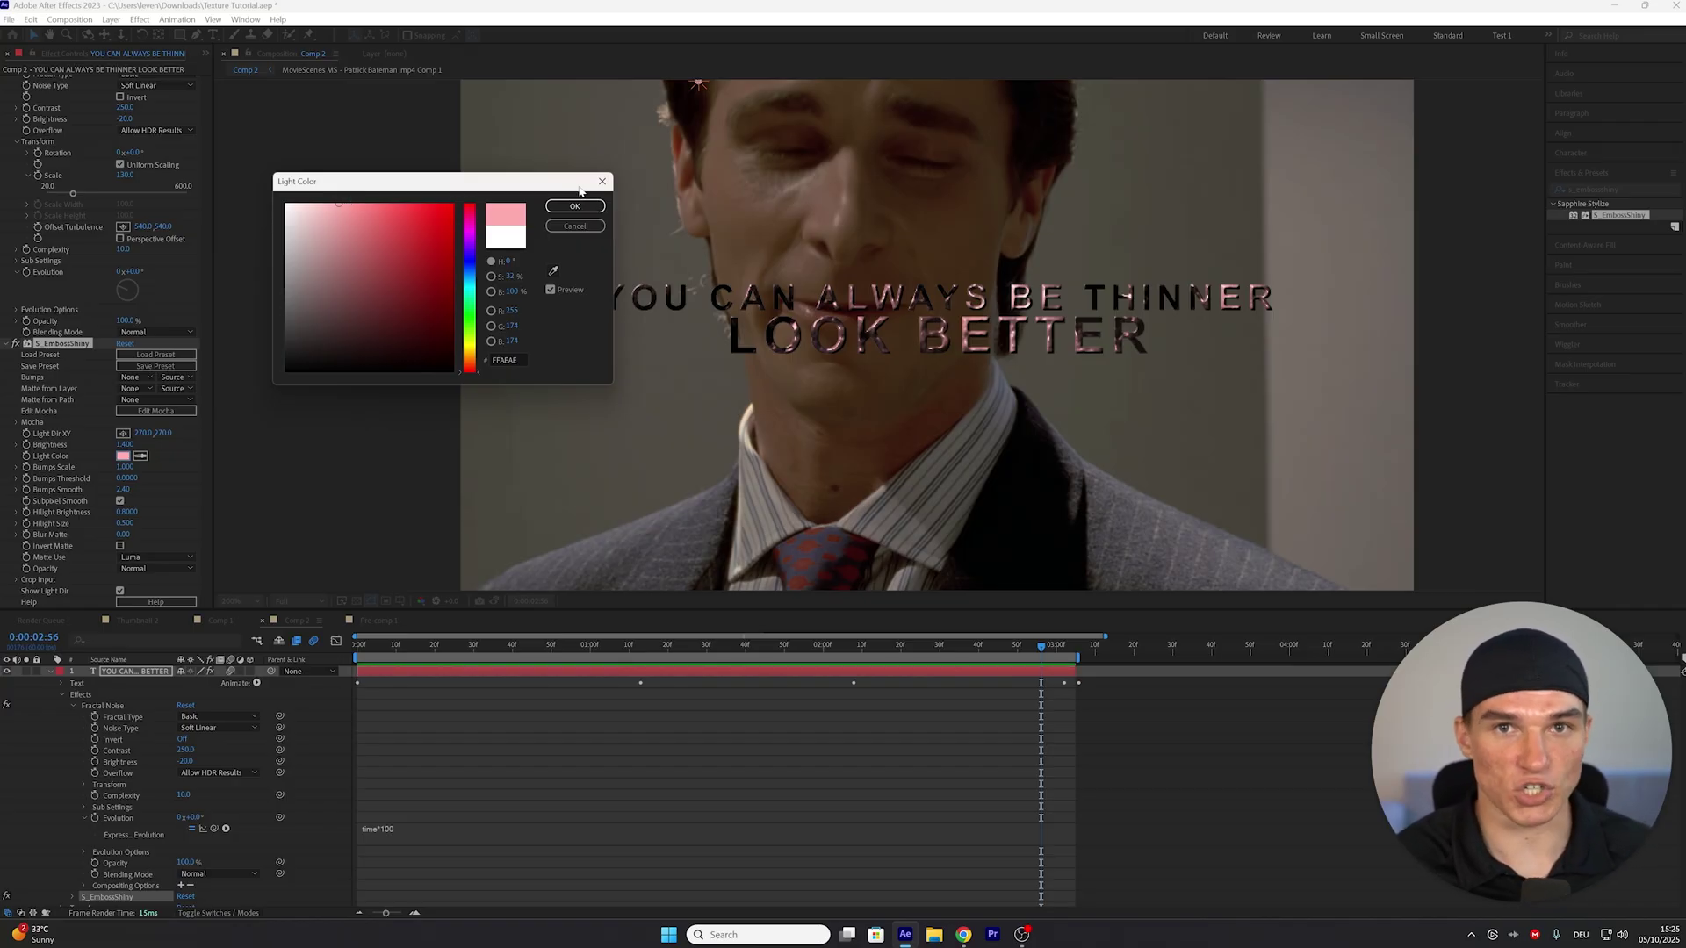
left_click(575, 205)
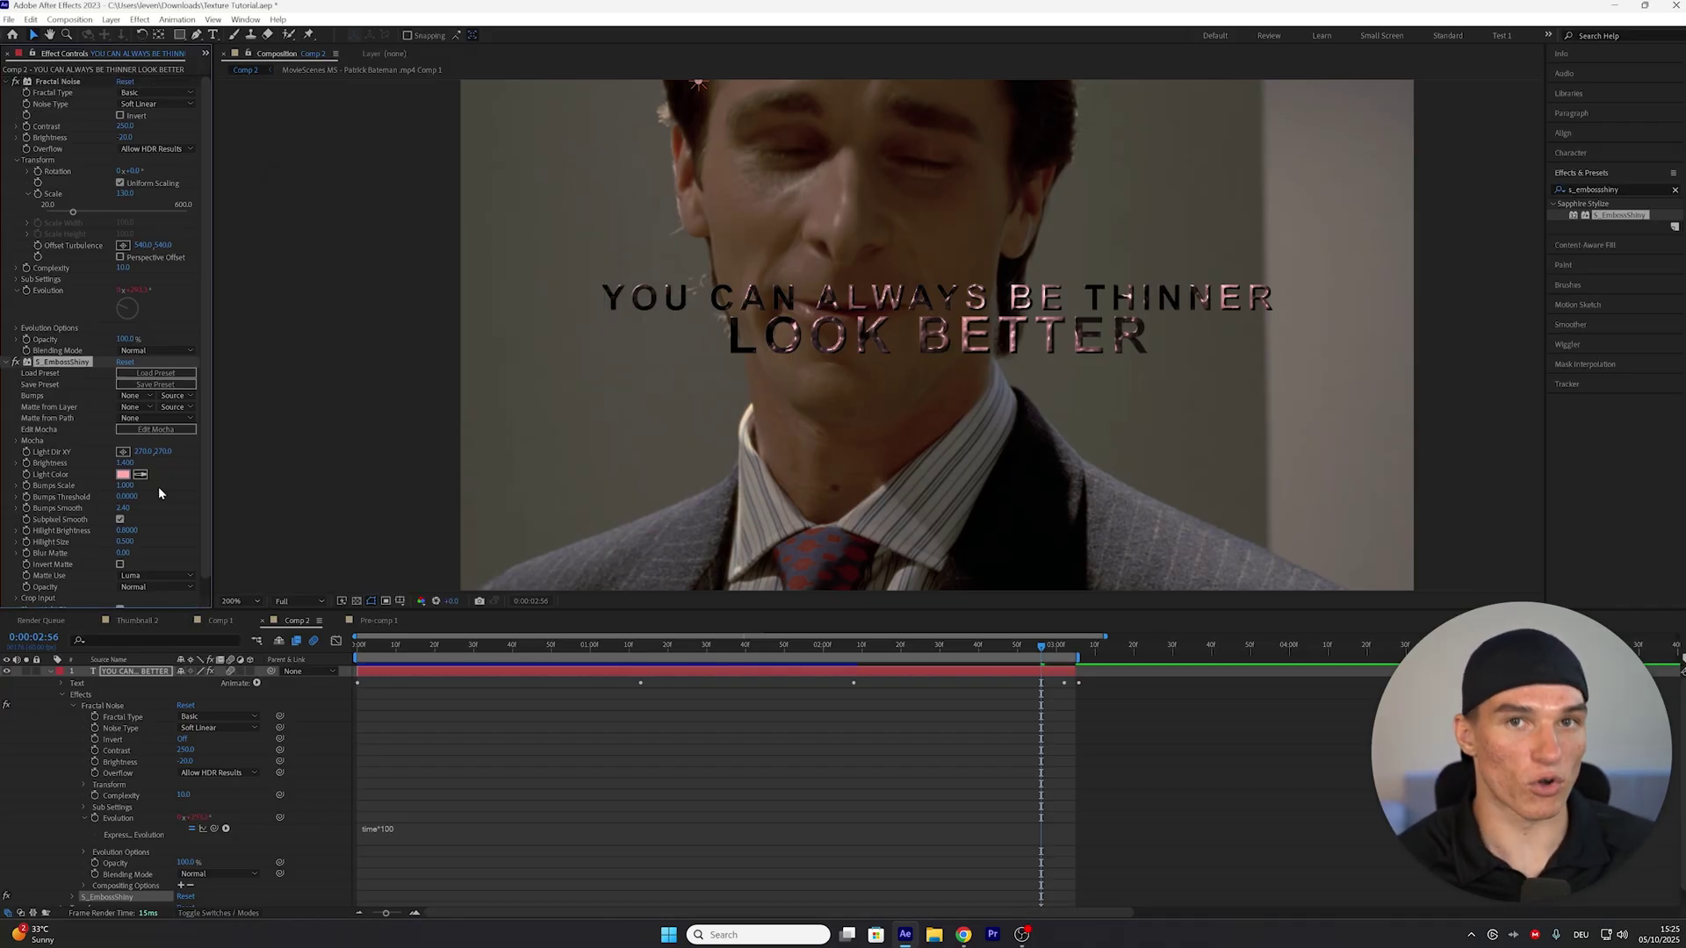
left_click(123, 484)
type("1")
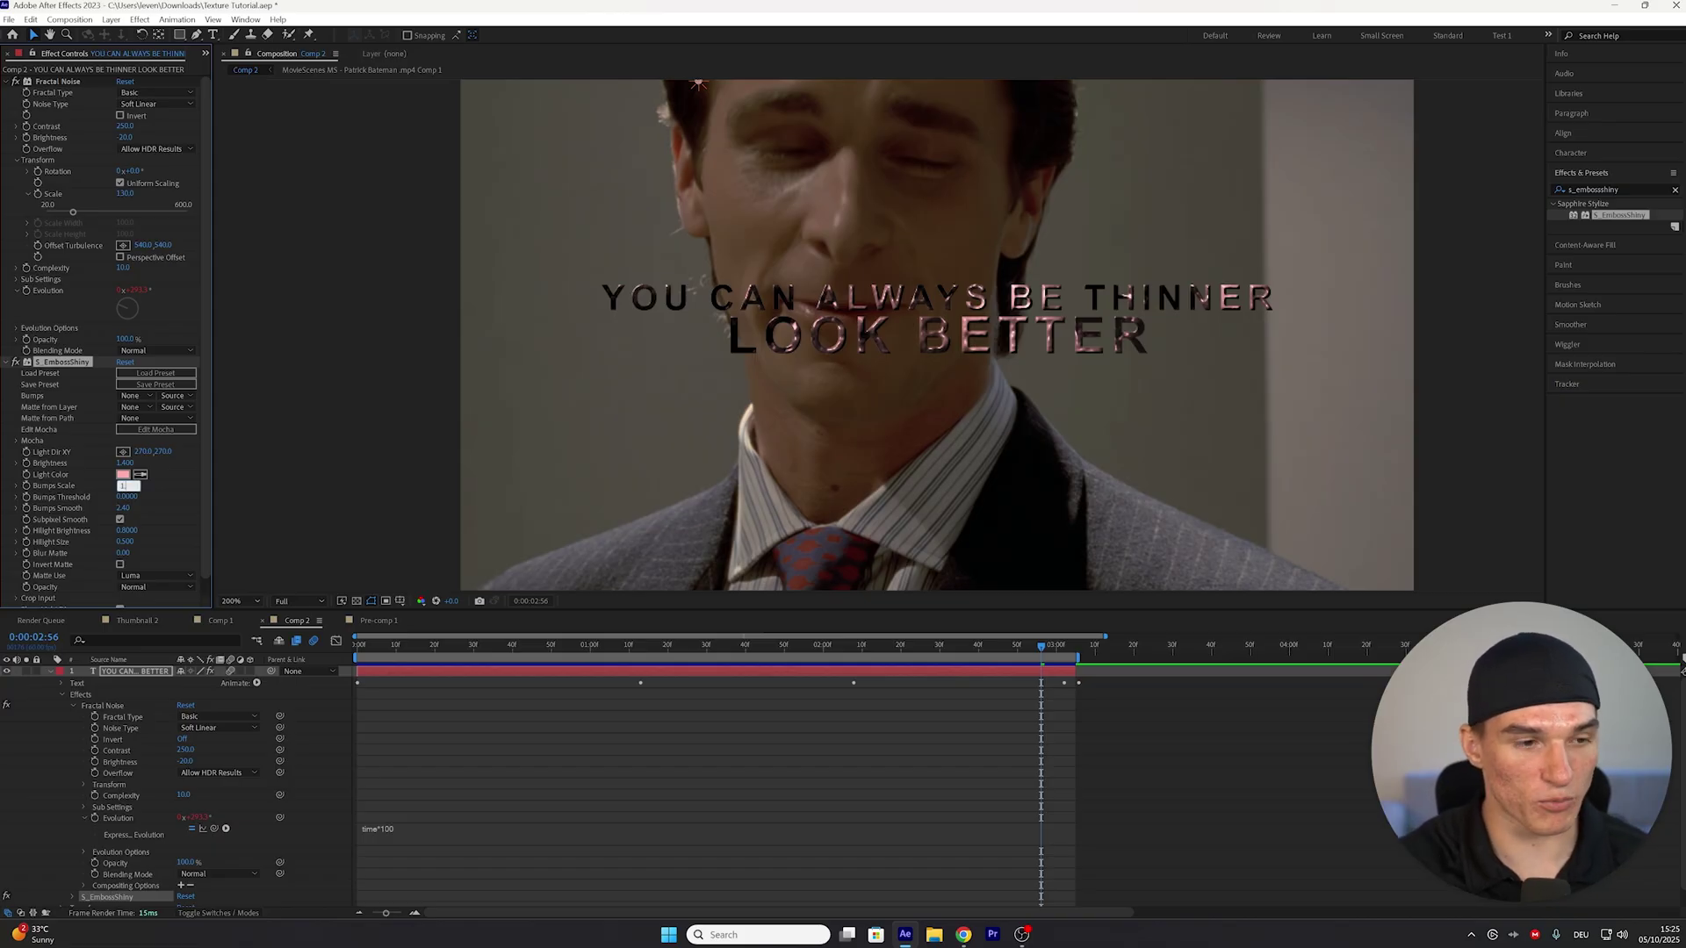
type(".2")
key("Return")
scroll(175, 501, "down", 1)
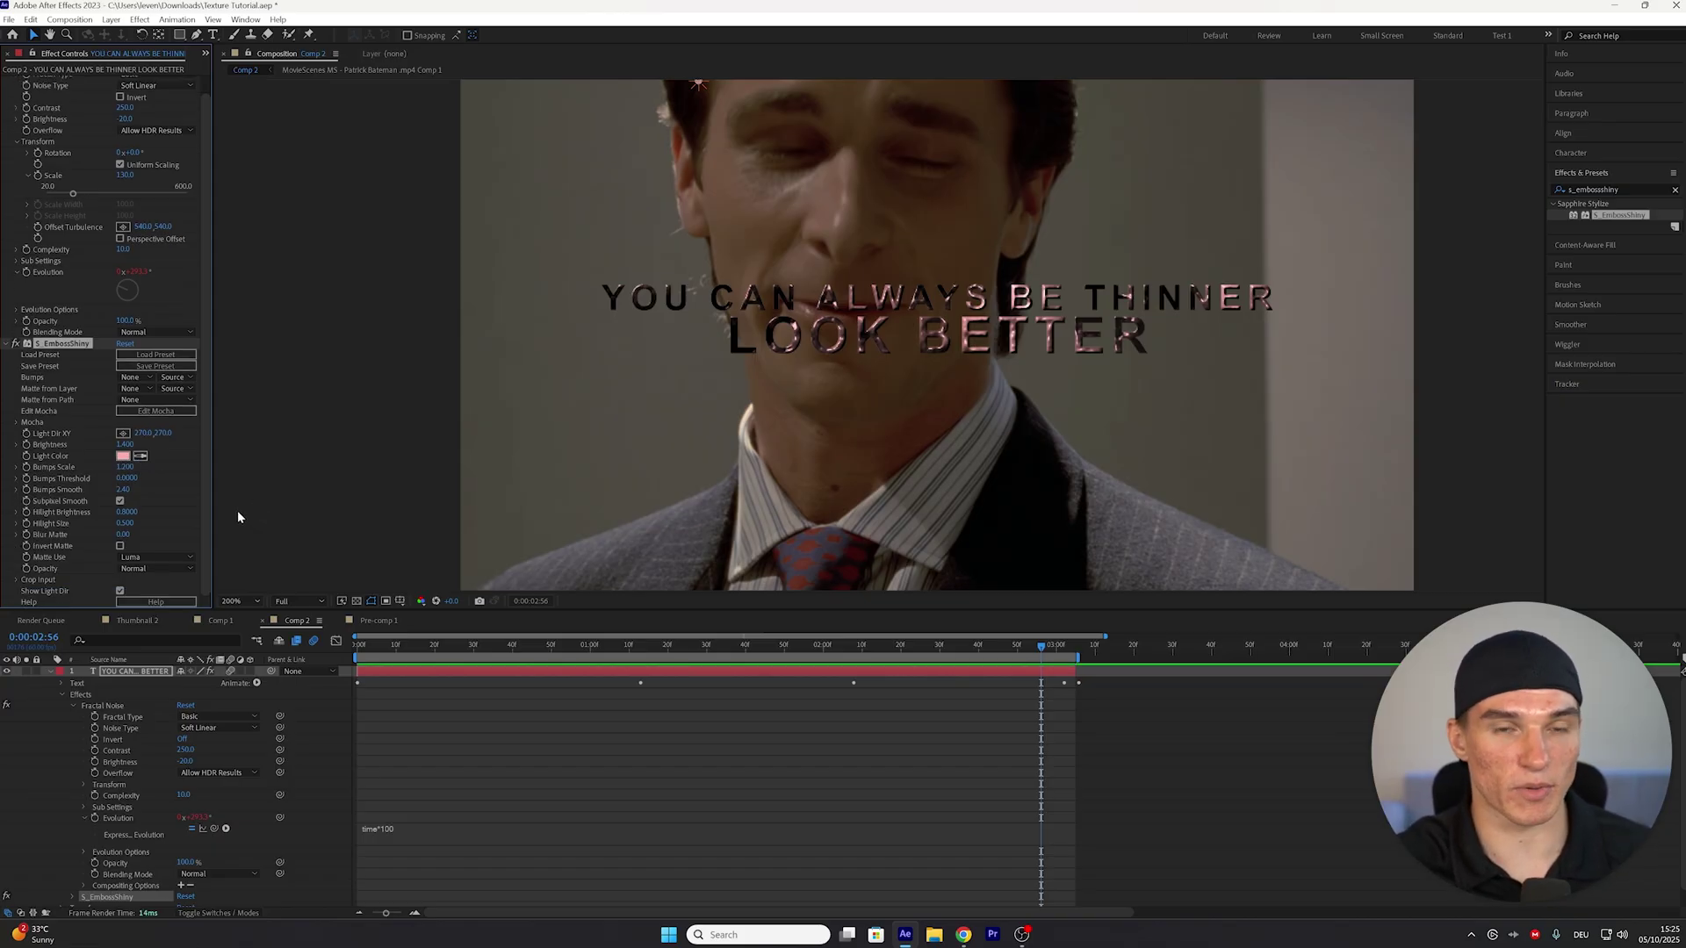
left_click(124, 490)
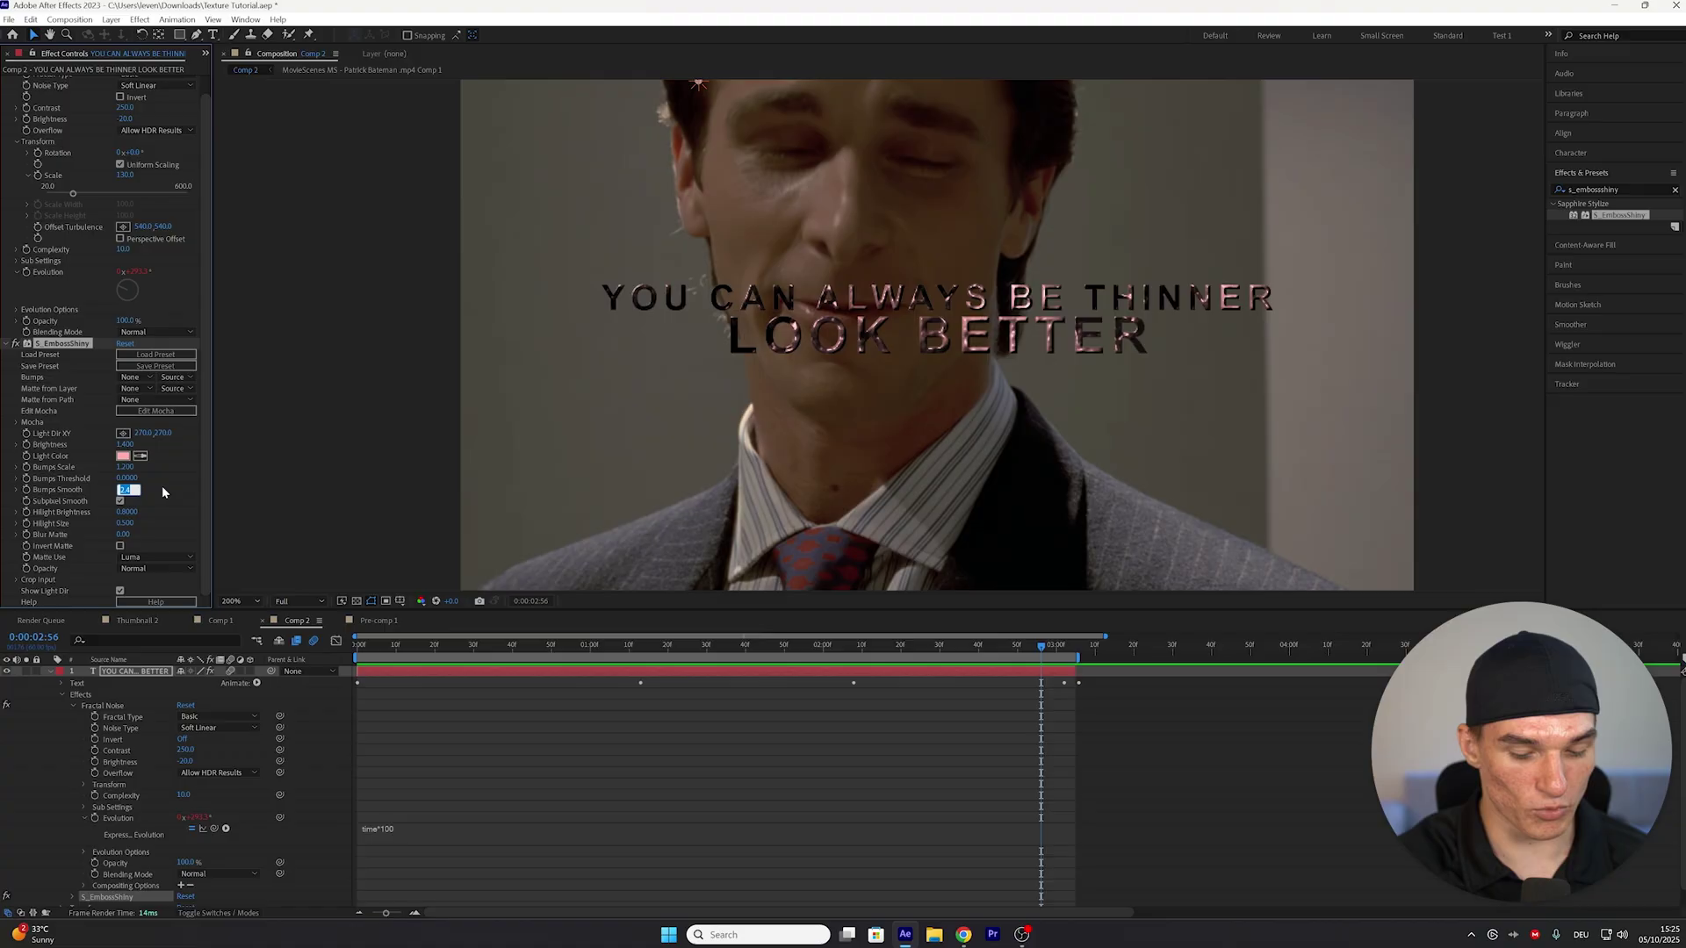
type("0.5")
key("Return")
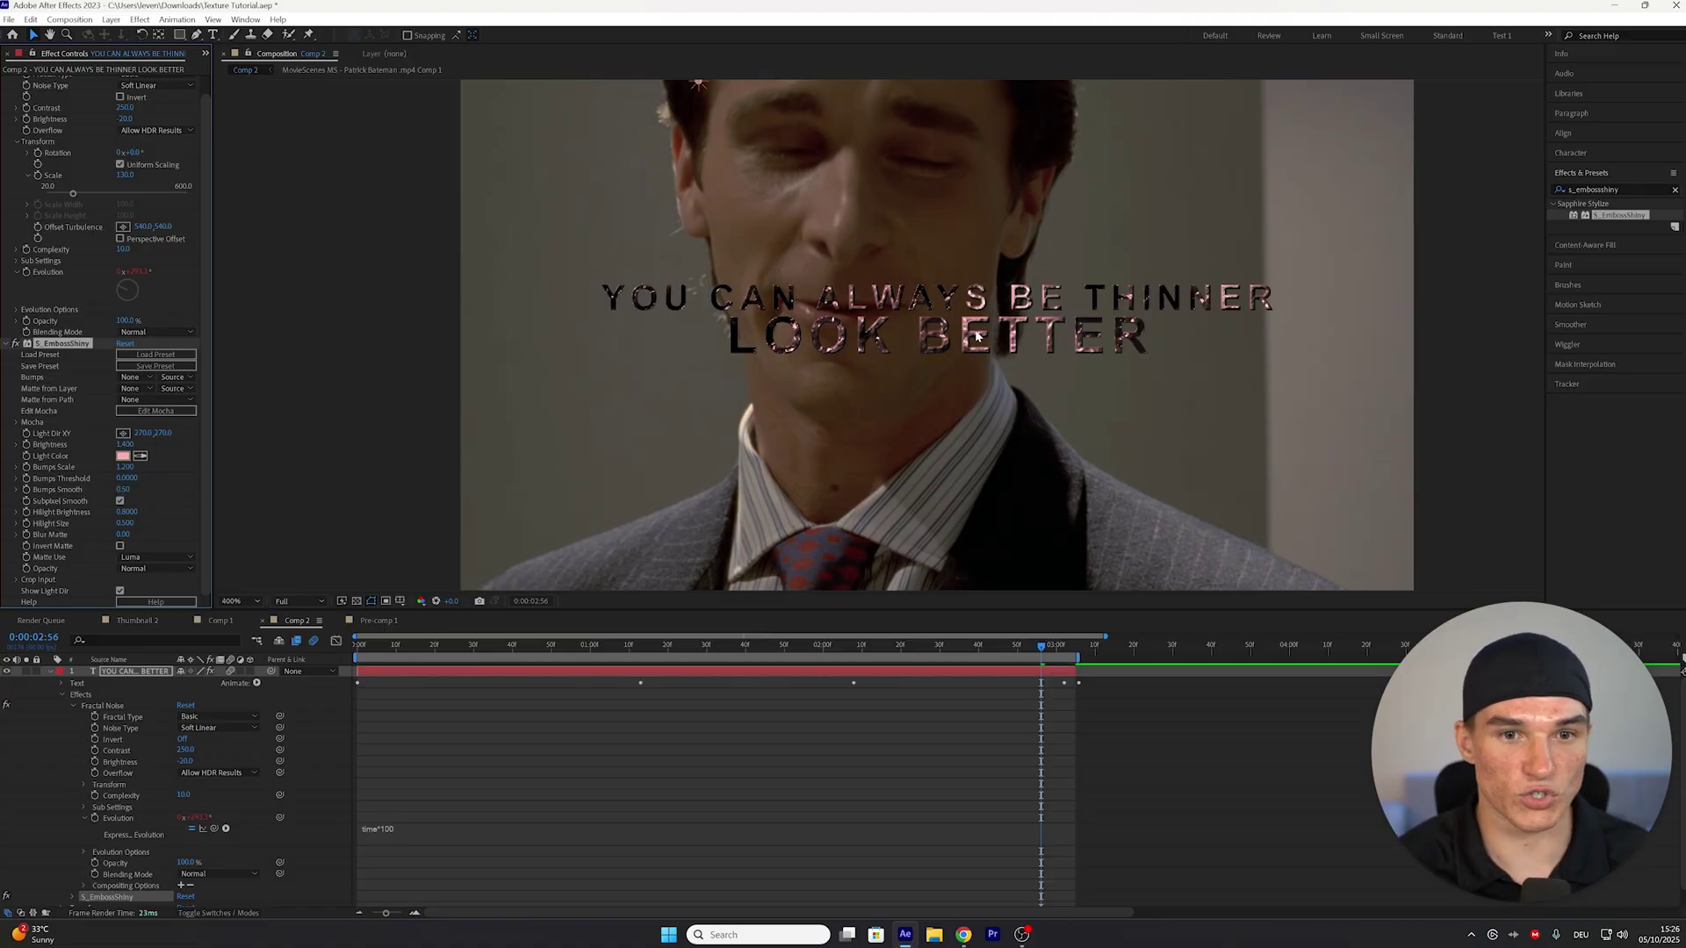
scroll(1025, 334, "up", 2)
scroll(830, 332, "down", 2)
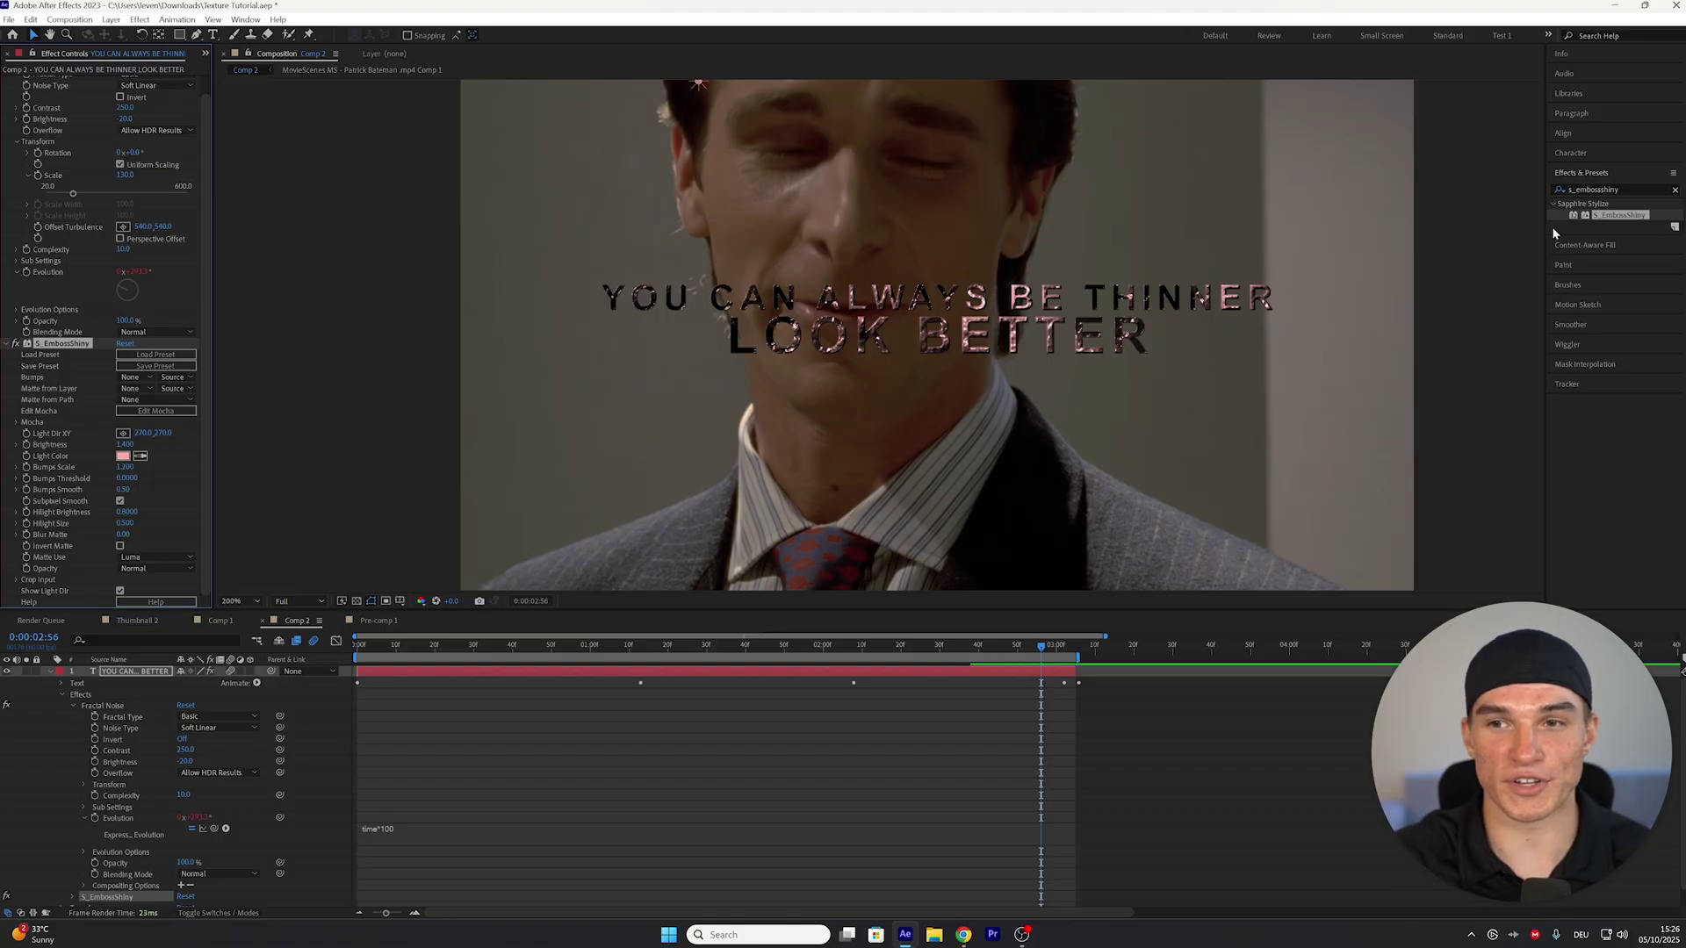
Apply CC Toner to the text layer and set its midtones to red
left_click(1660, 189)
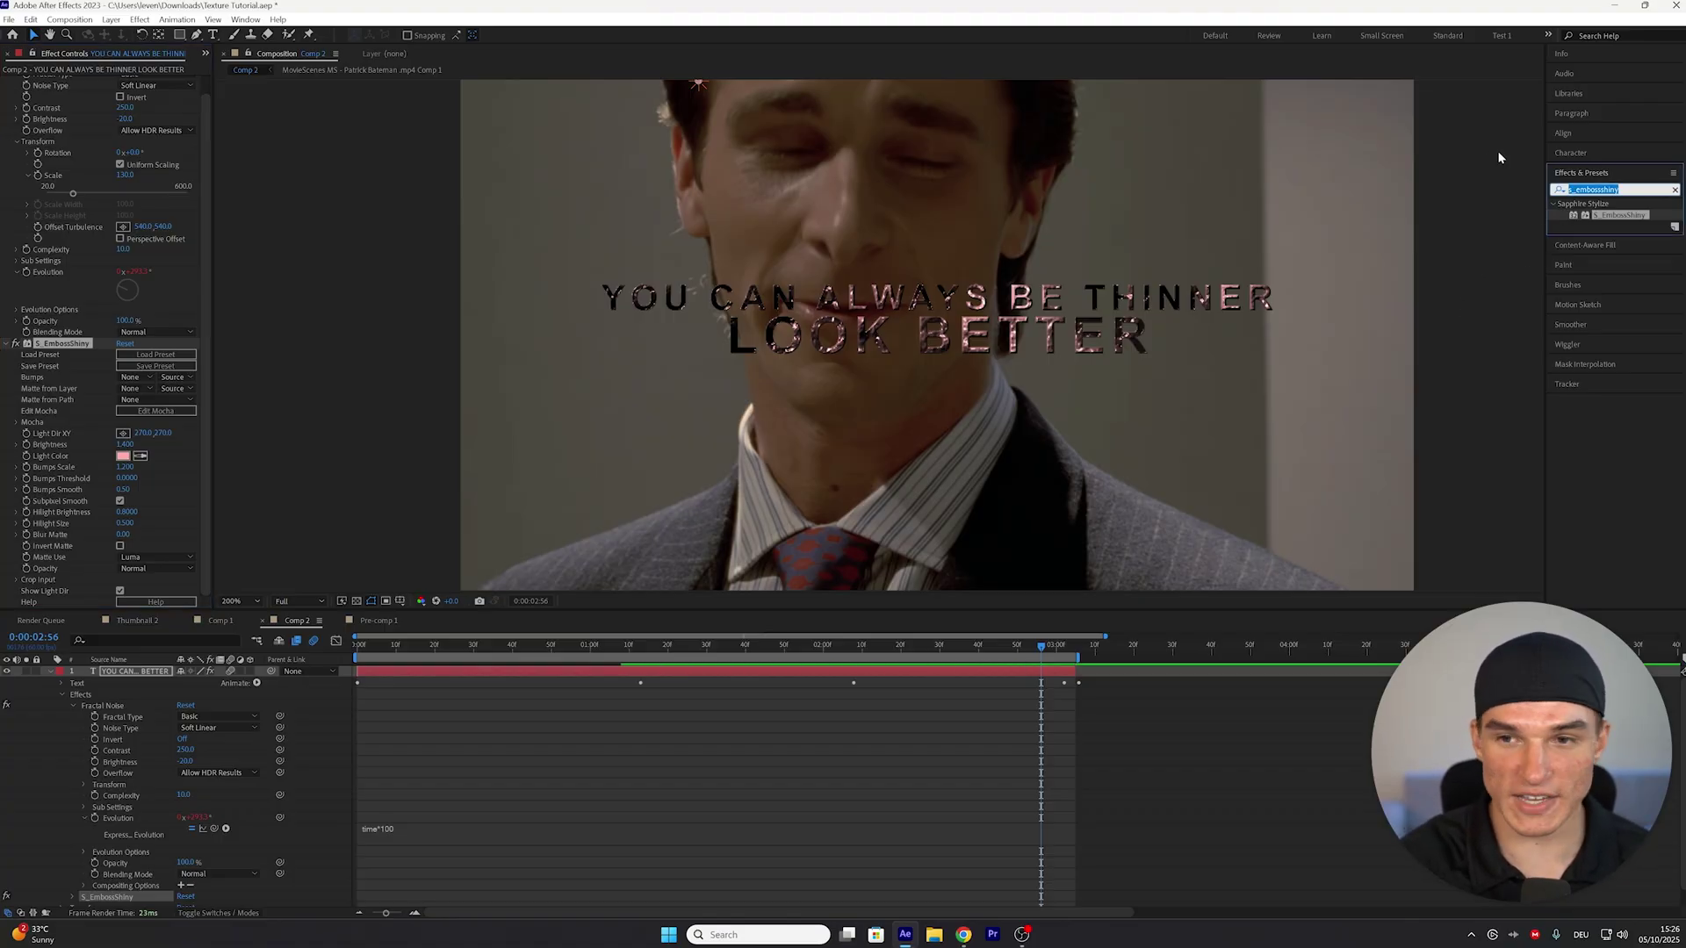
type("cc toner")
left_click_drag(1596, 215, 809, 682)
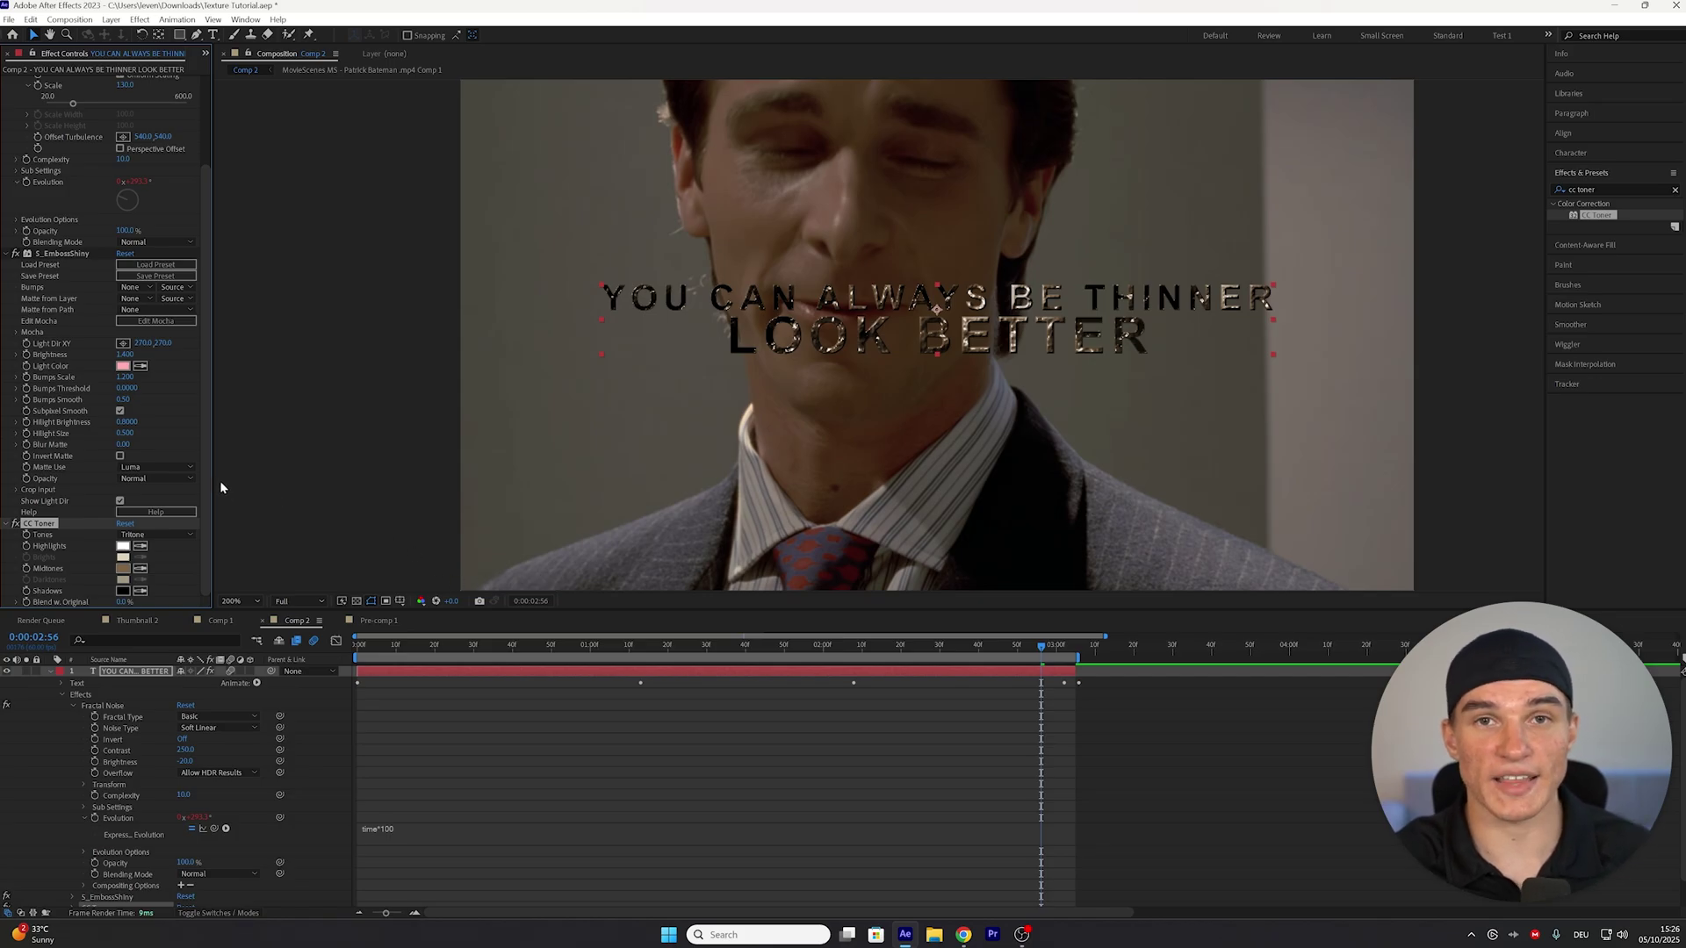
scroll(142, 390, "up", 1)
scroll(136, 360, "down", 1)
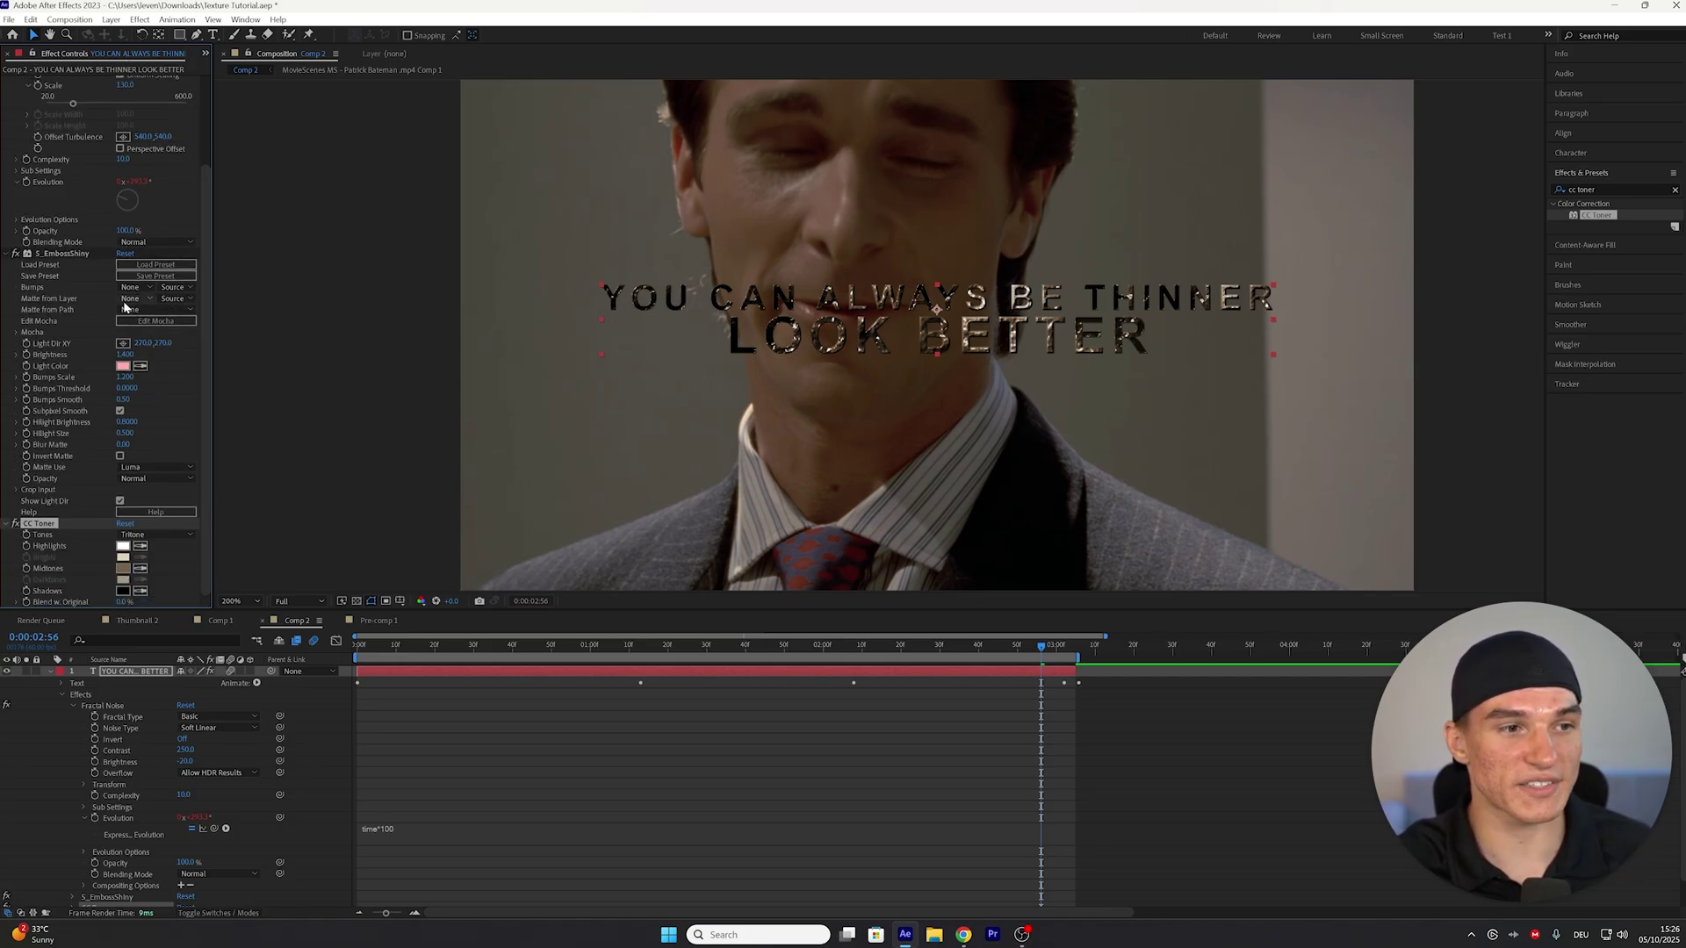
left_click(123, 569)
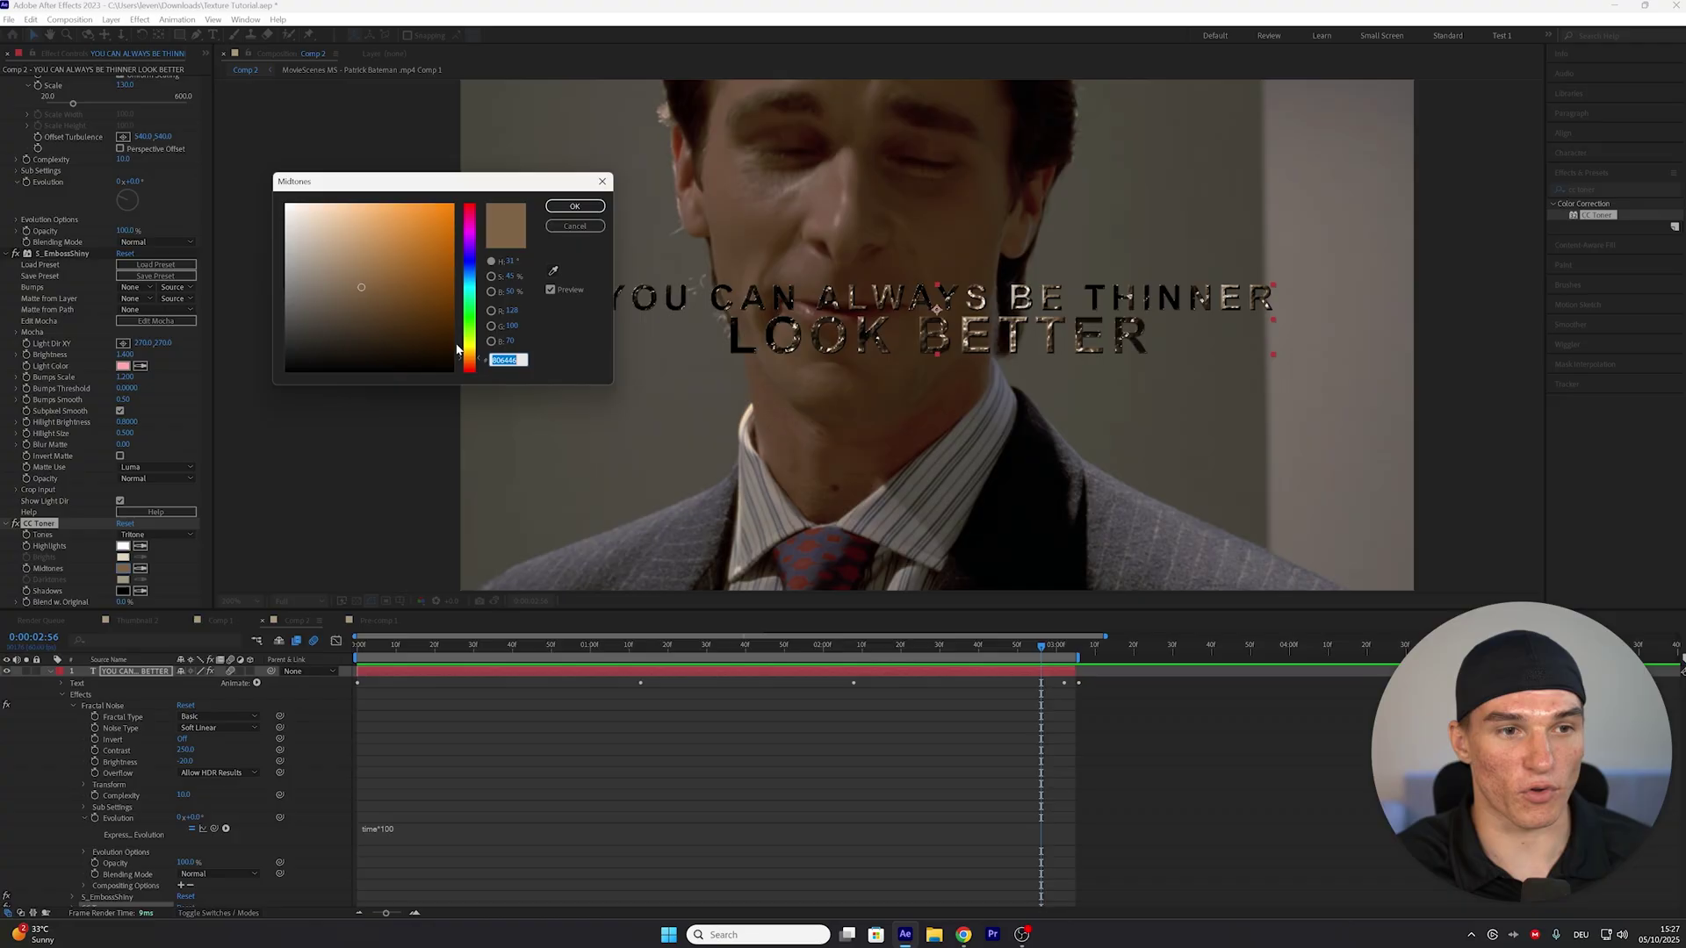
mouse_move(466, 217)
left_mouse_down()
mouse_move(442, 214)
mouse_move(477, 197)
left_mouse_up()
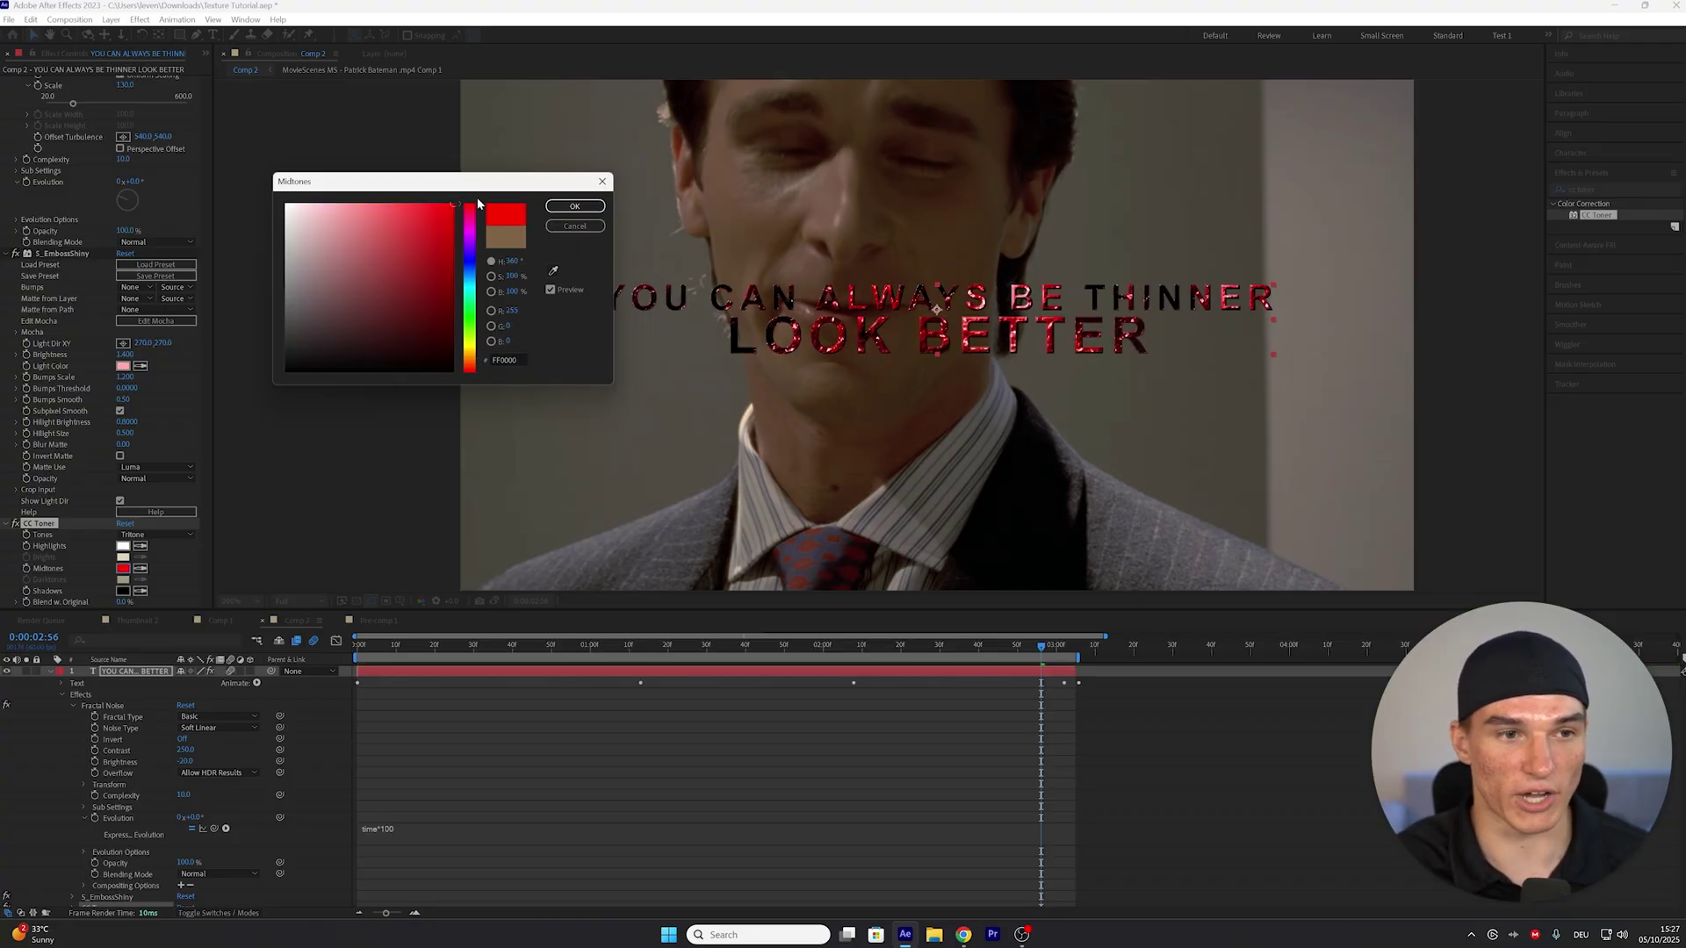
key("Return")
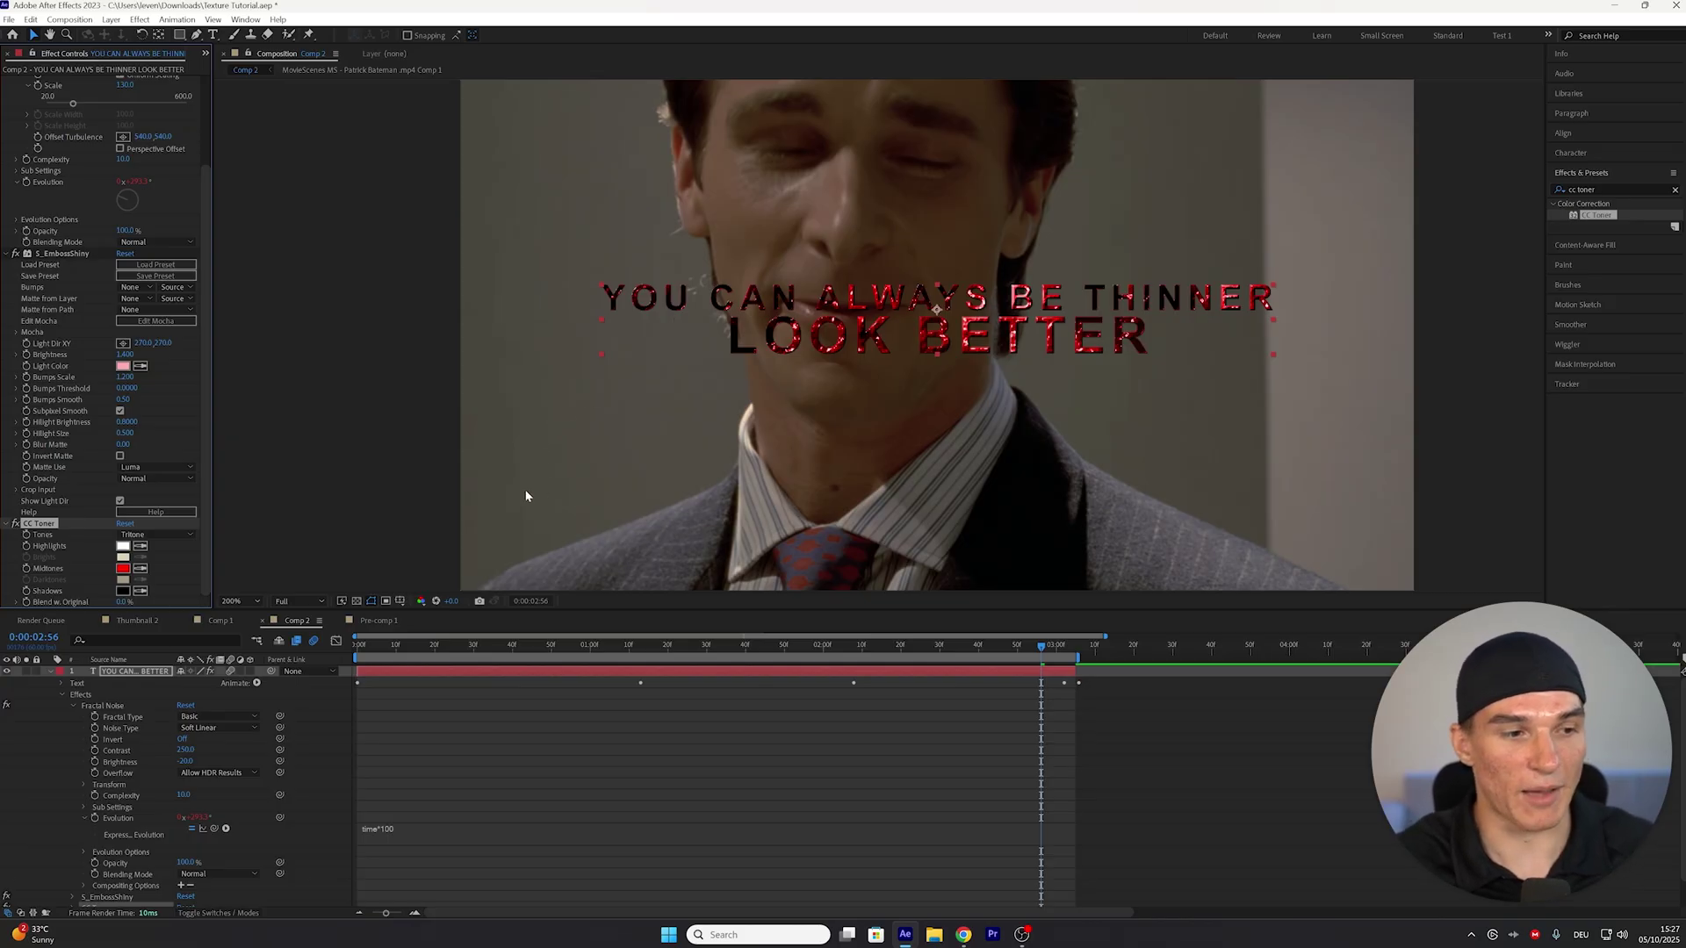
Set the CC Toner highlights to pink FFA0A0 and the shadows to dark red 270000
left_click(123, 546)
left_click(336, 201)
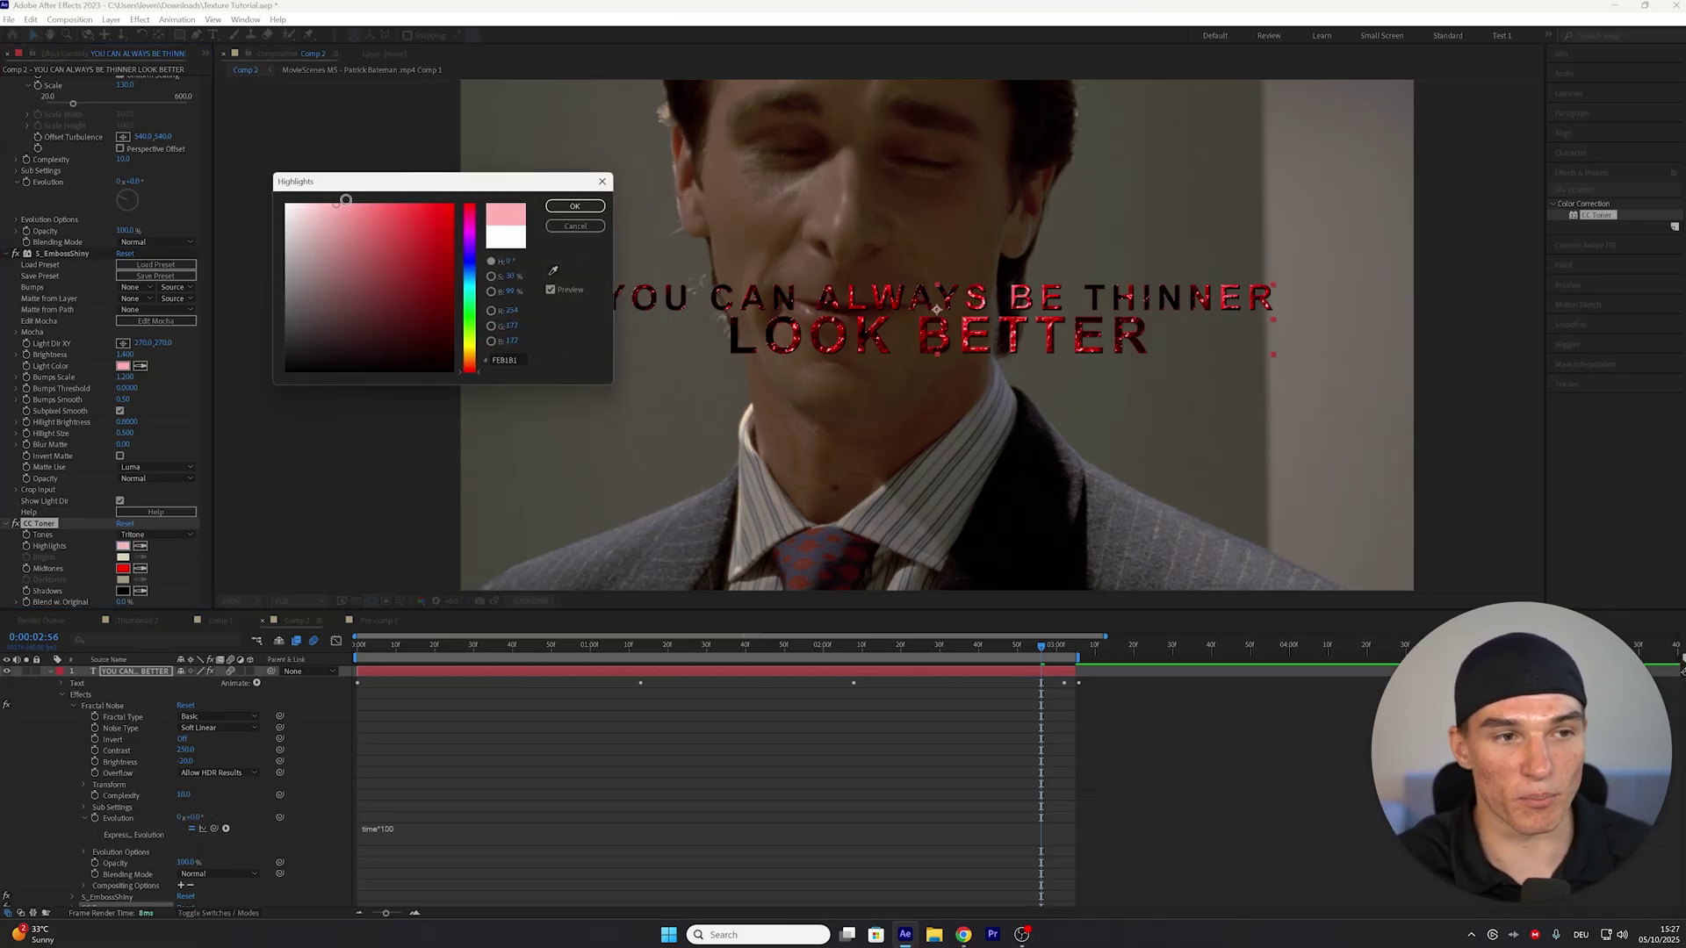
left_click(347, 203)
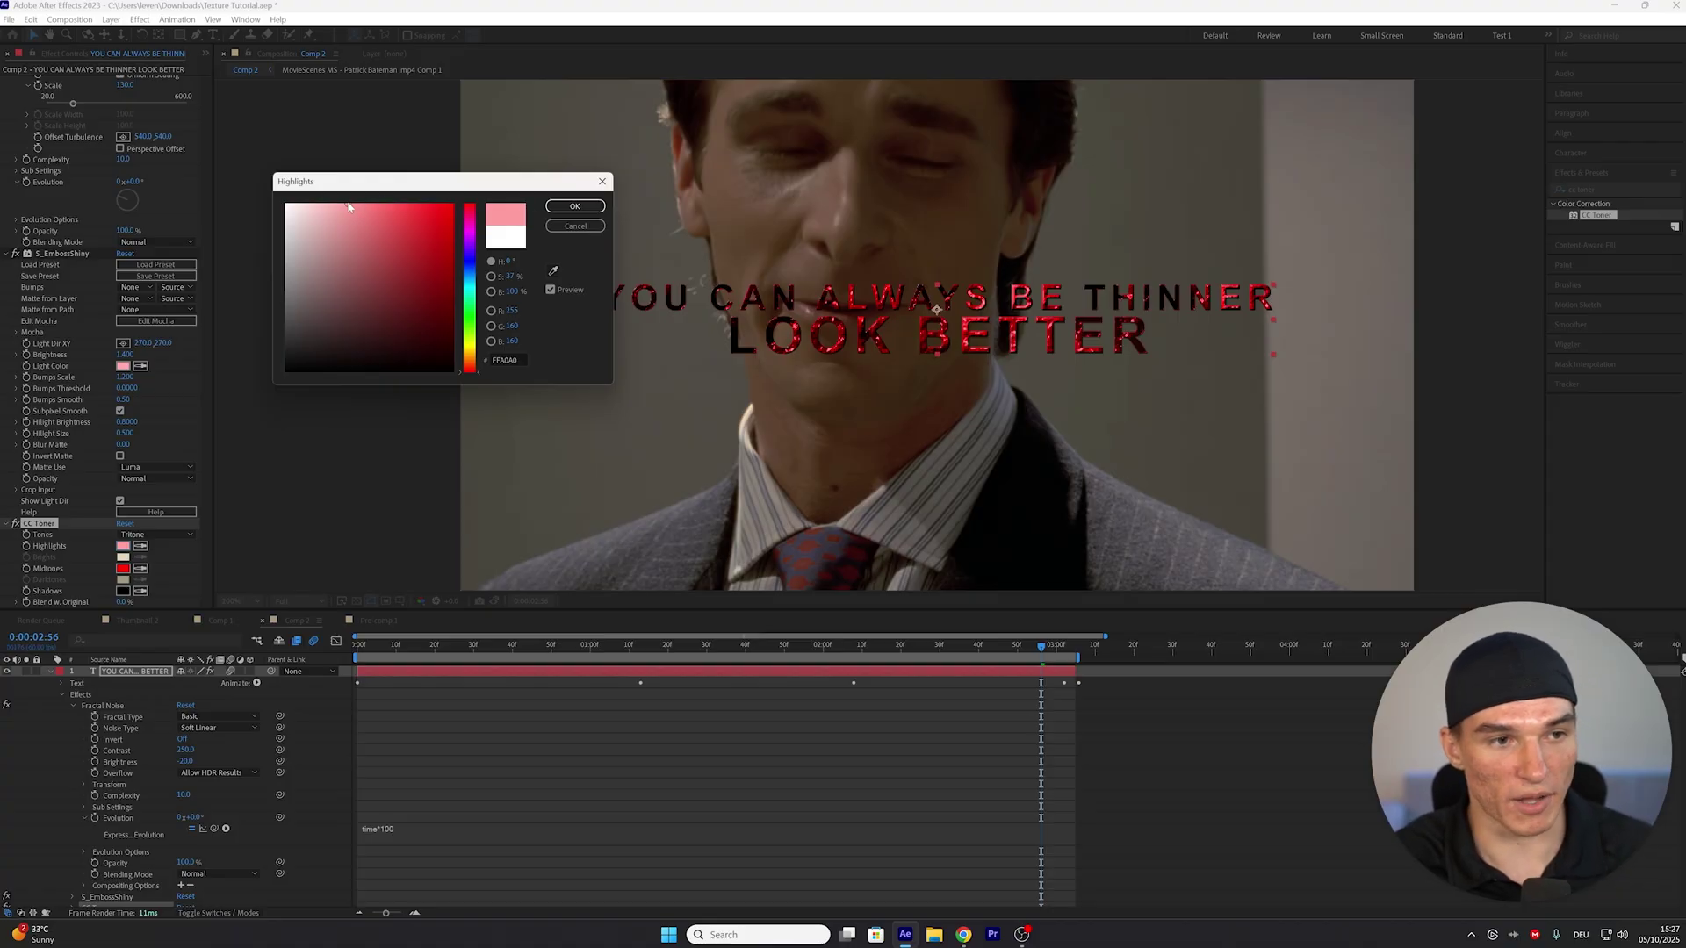
left_click(575, 205)
left_click(123, 591)
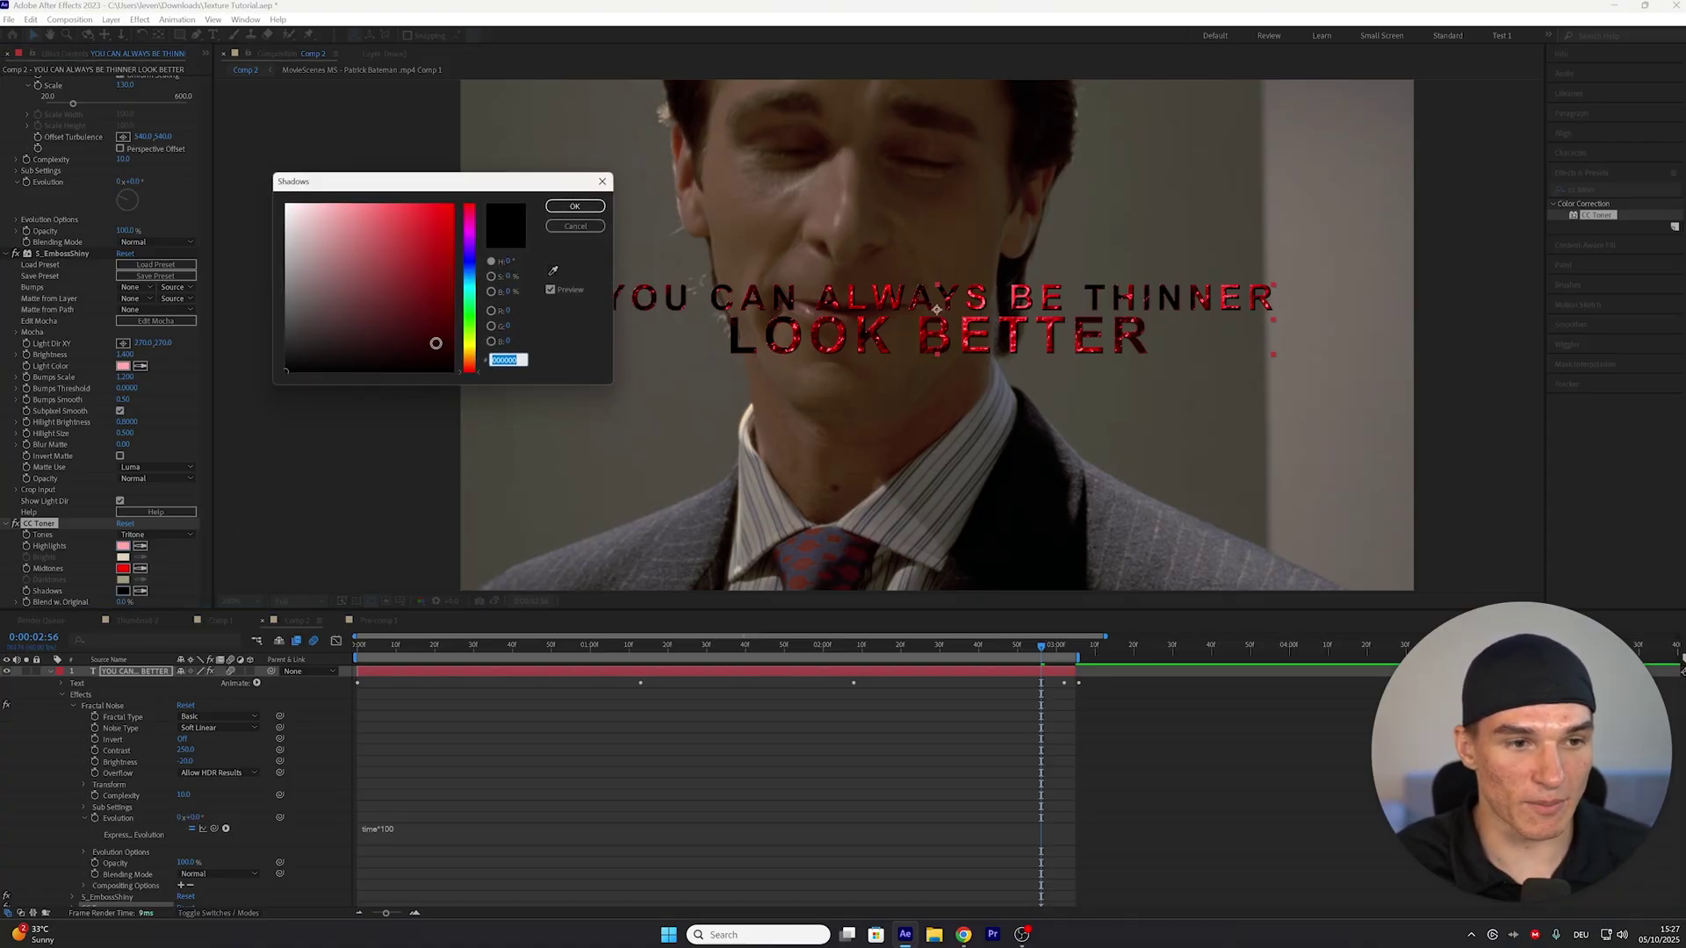
left_click_drag(436, 342, 455, 349)
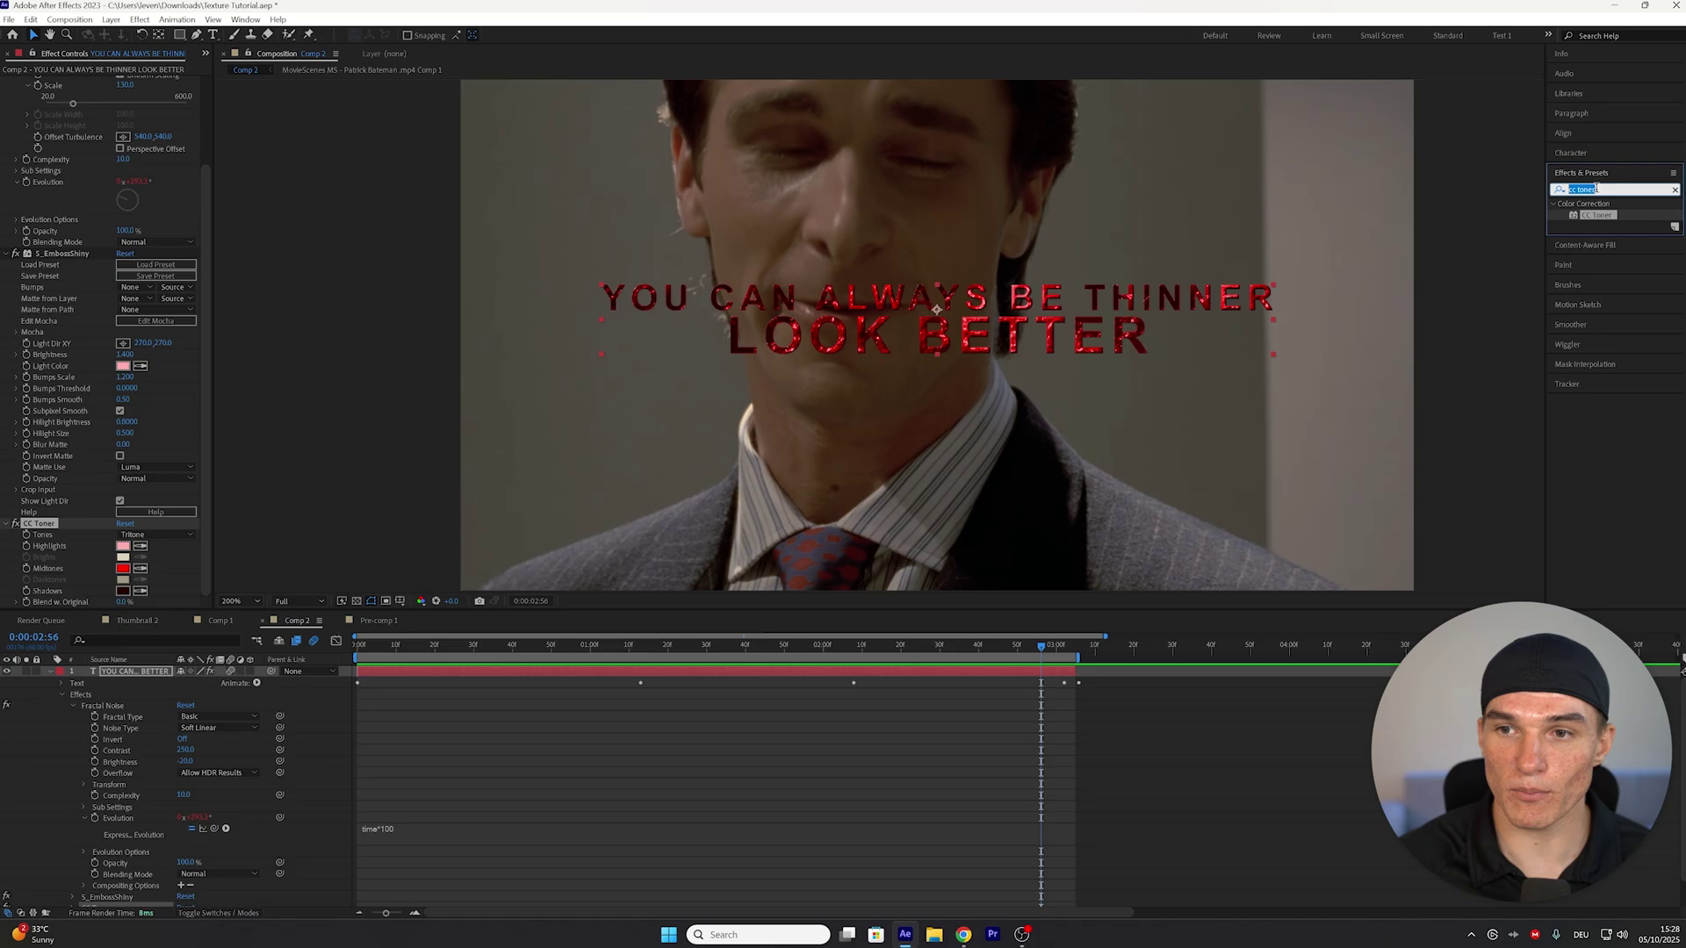
Apply BCC Rays Textured to the title layer and drag its light source over the lettering
type("bcc rays textured")
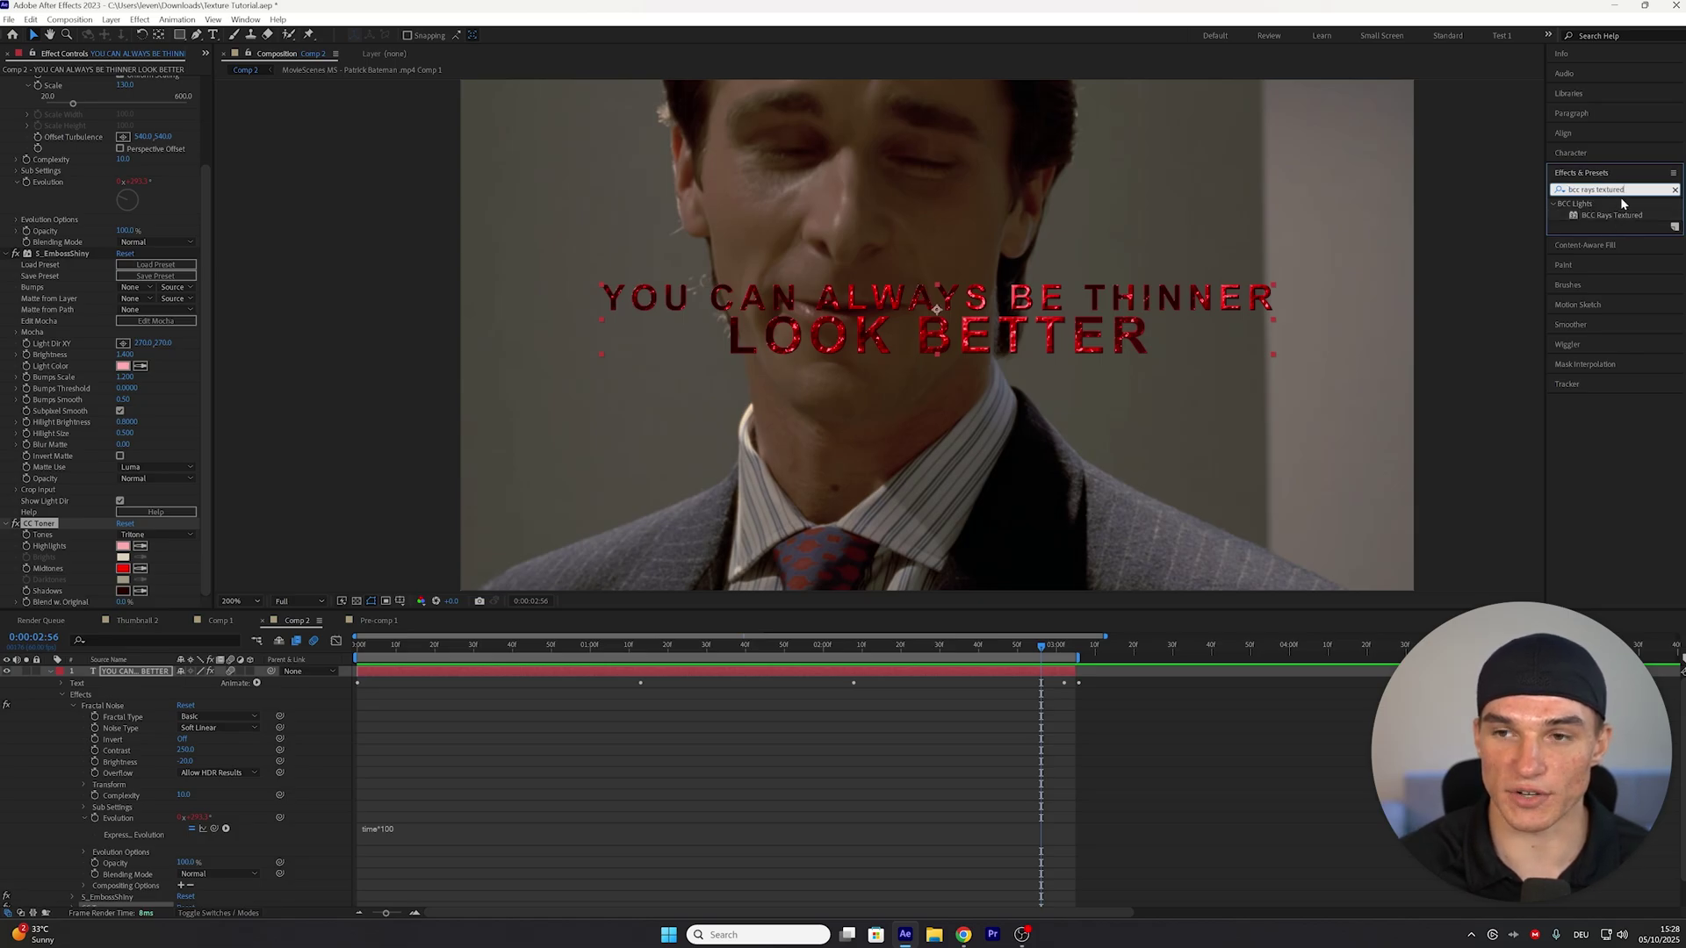
left_click_drag(1616, 214, 678, 683)
scroll(958, 391, "up", 2)
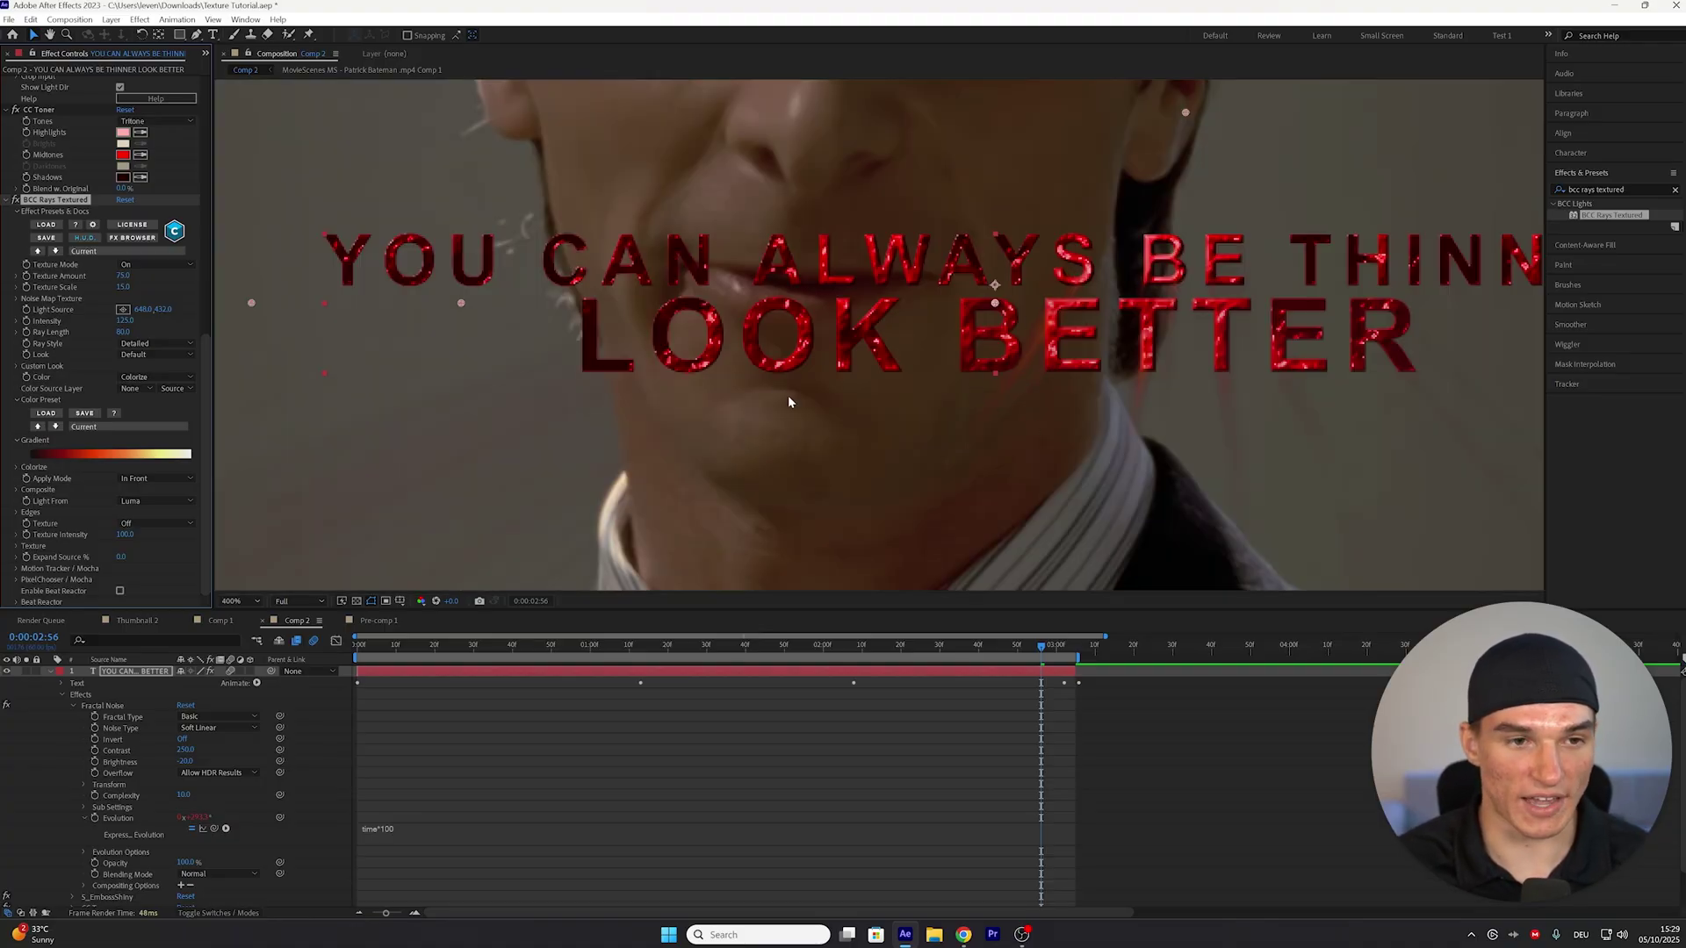
scroll(802, 416, "down", 2)
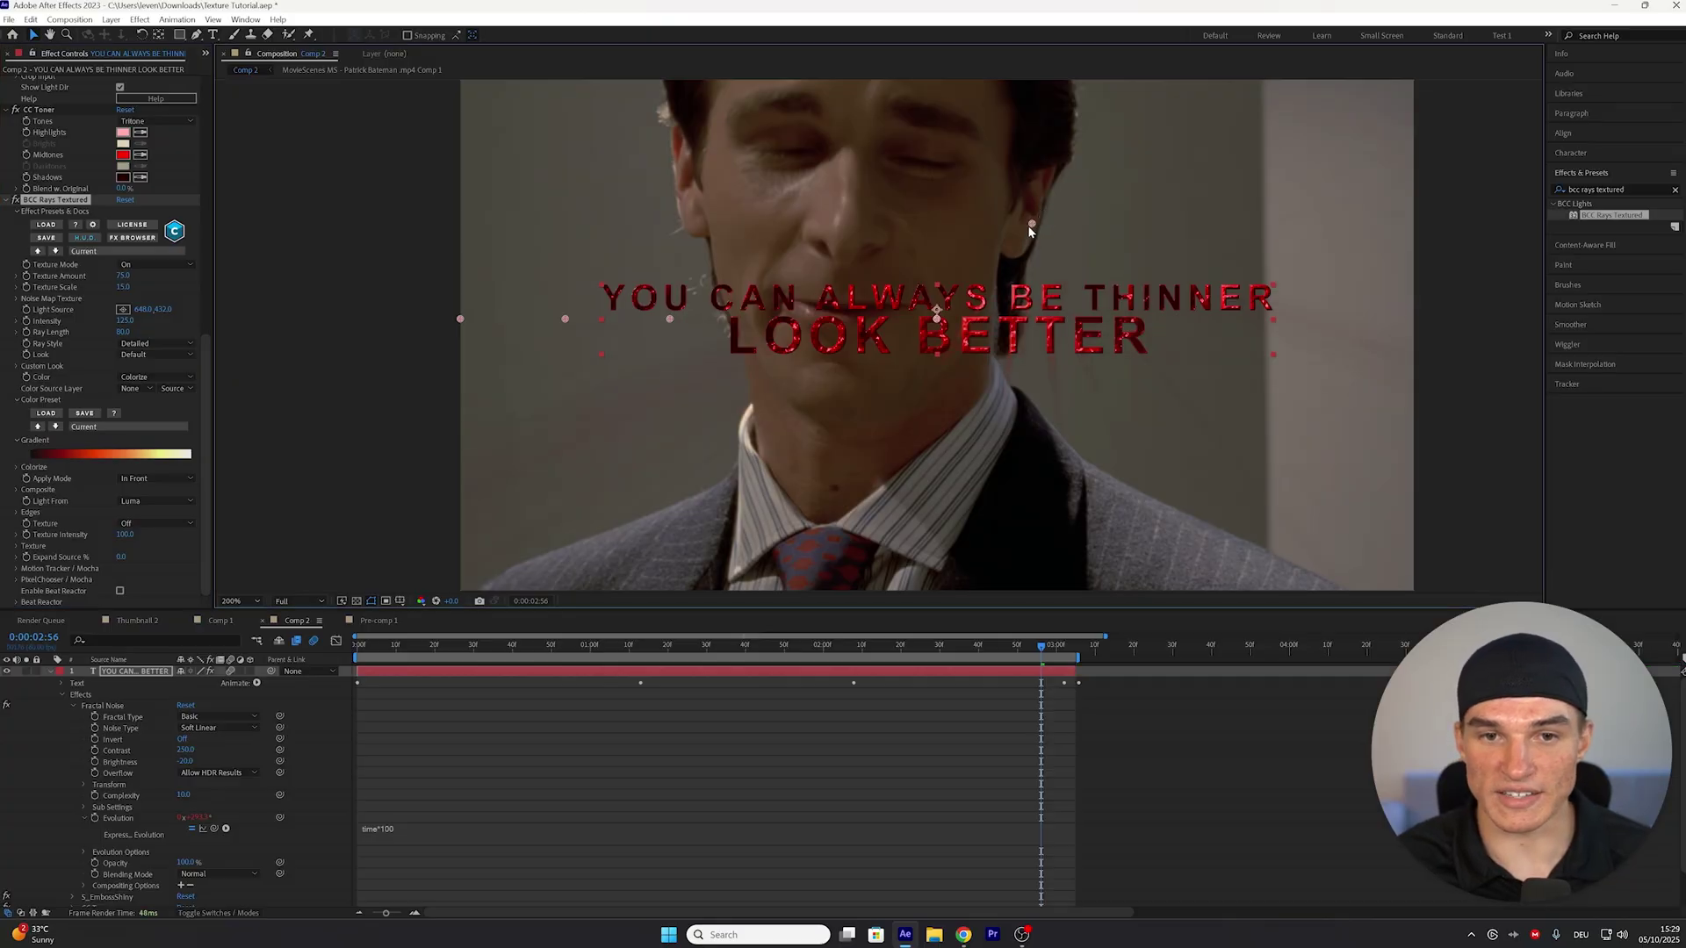
left_click_drag(1033, 227, 927, 335)
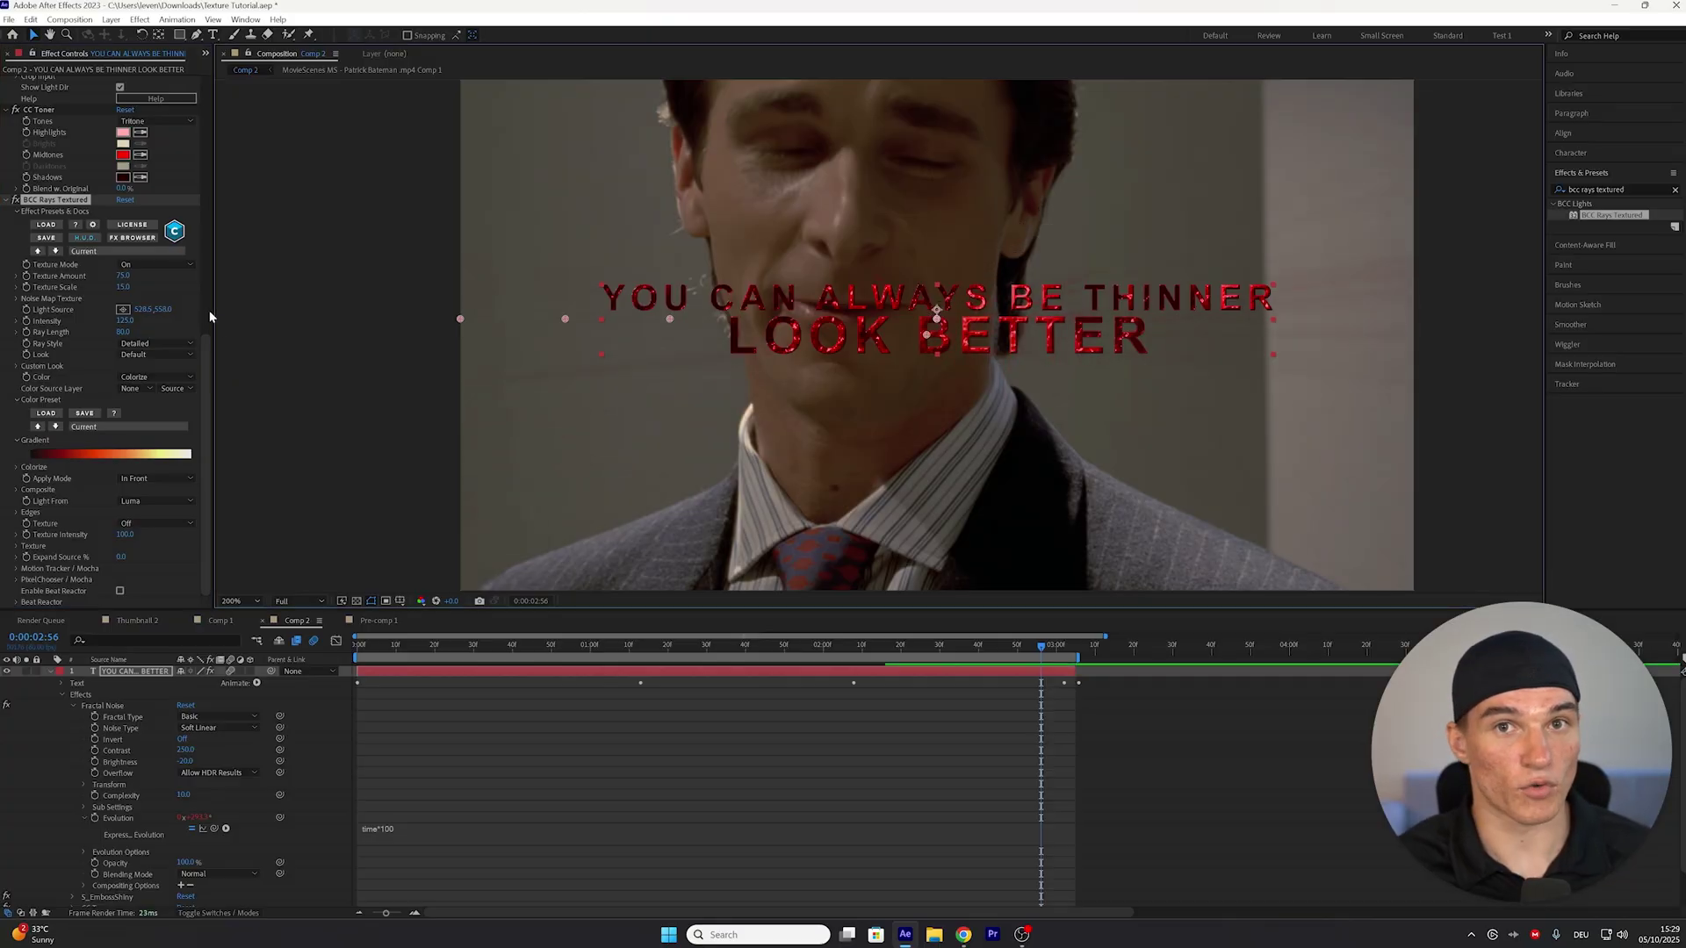
Set the rays Texture Scale to 4, Intensity to 75 and Ray Length to 5
left_click(123, 287)
type("4")
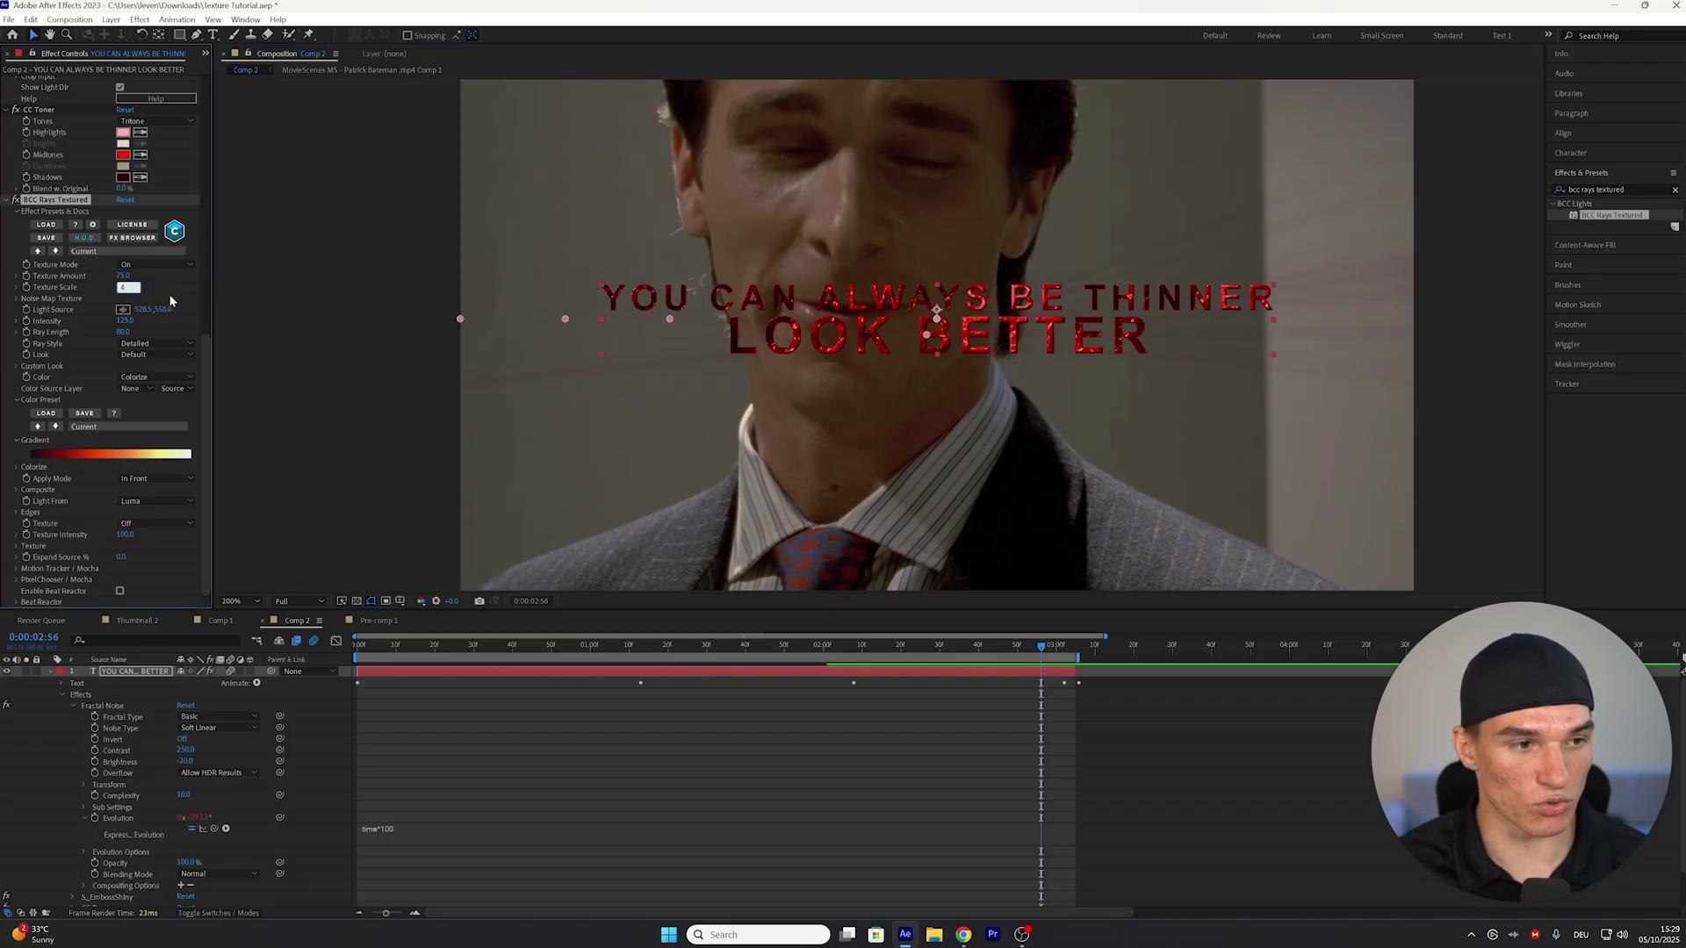
key("Tab")
type("75")
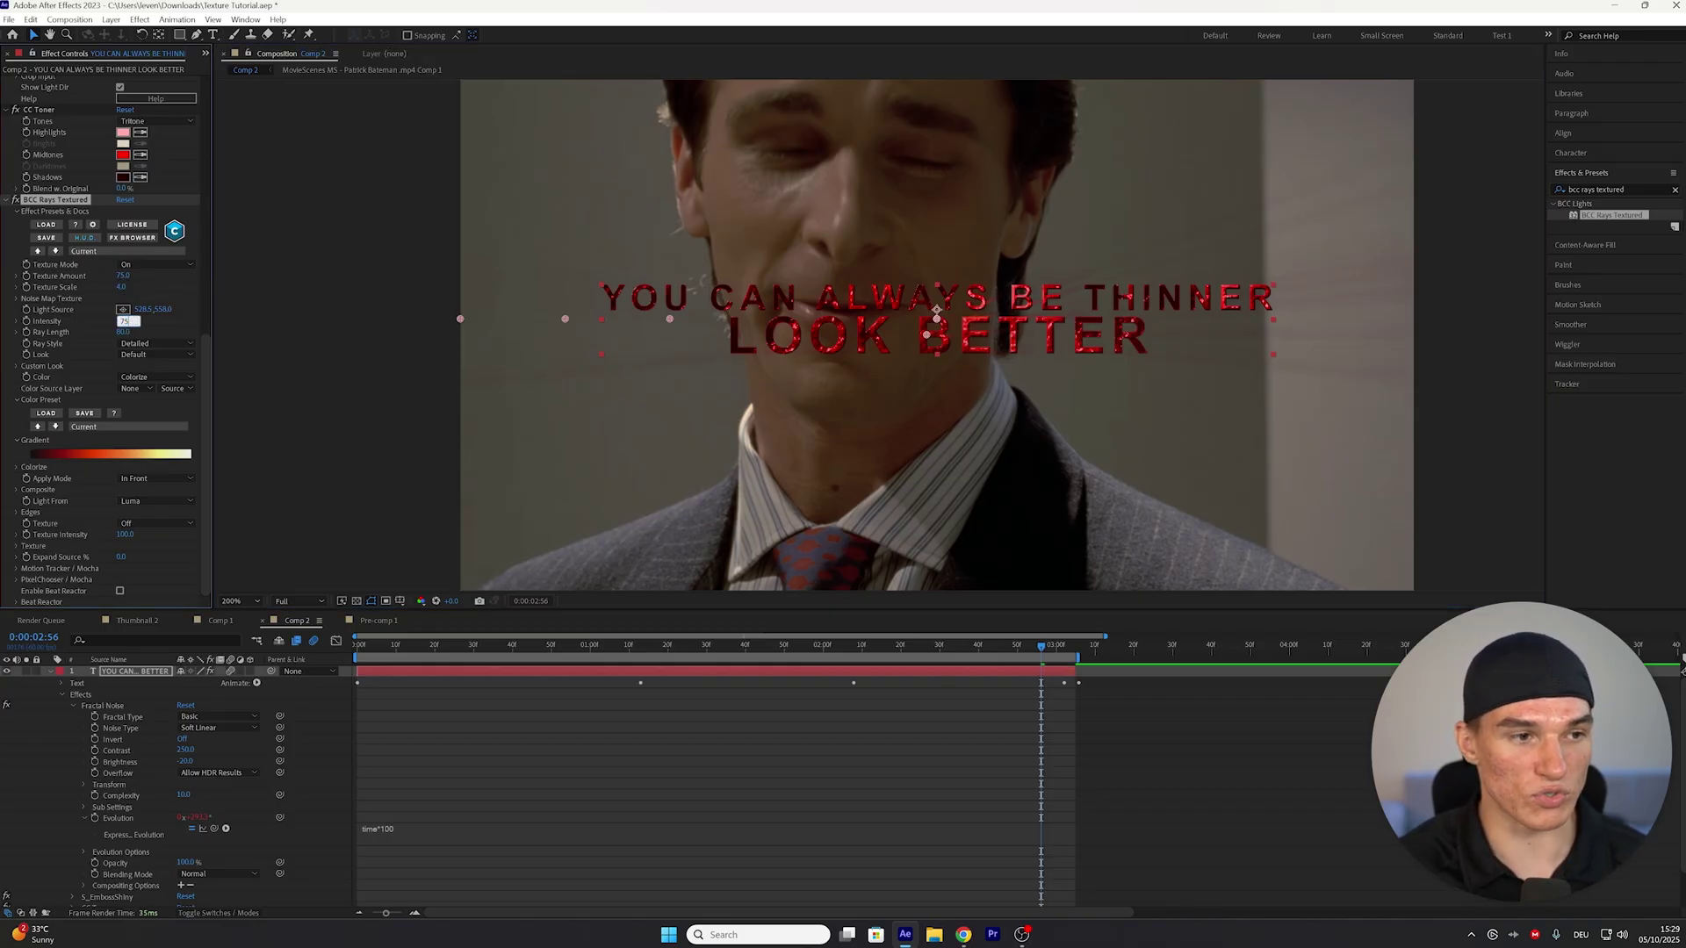
key("Tab")
type("5")
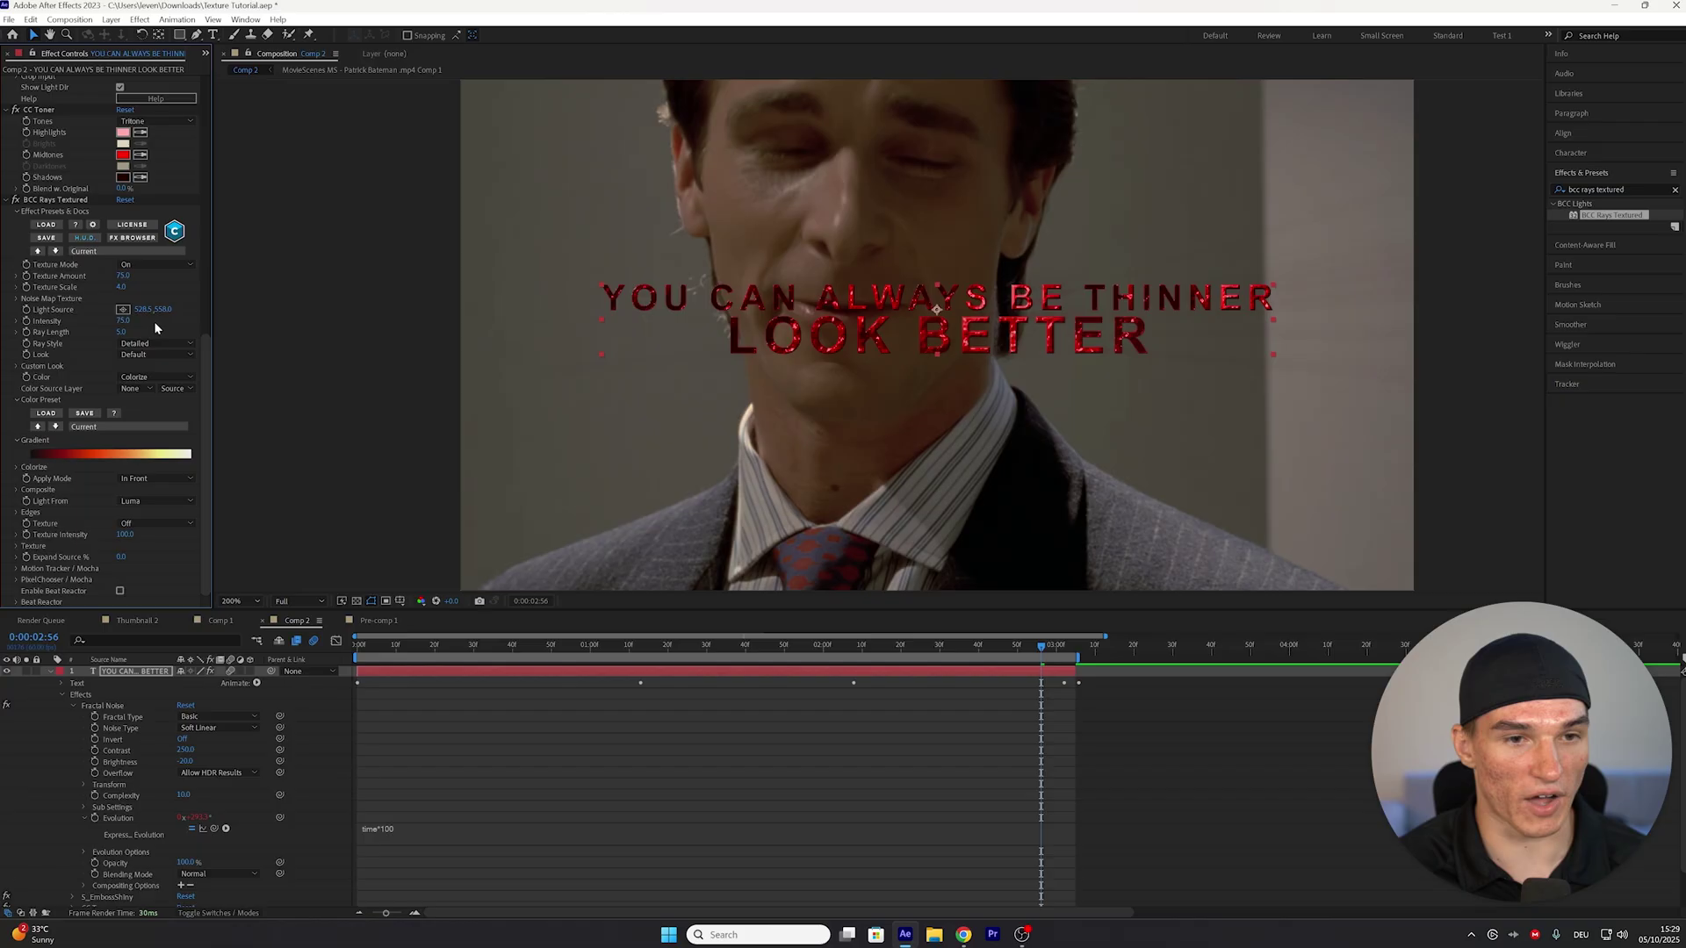
key("Return")
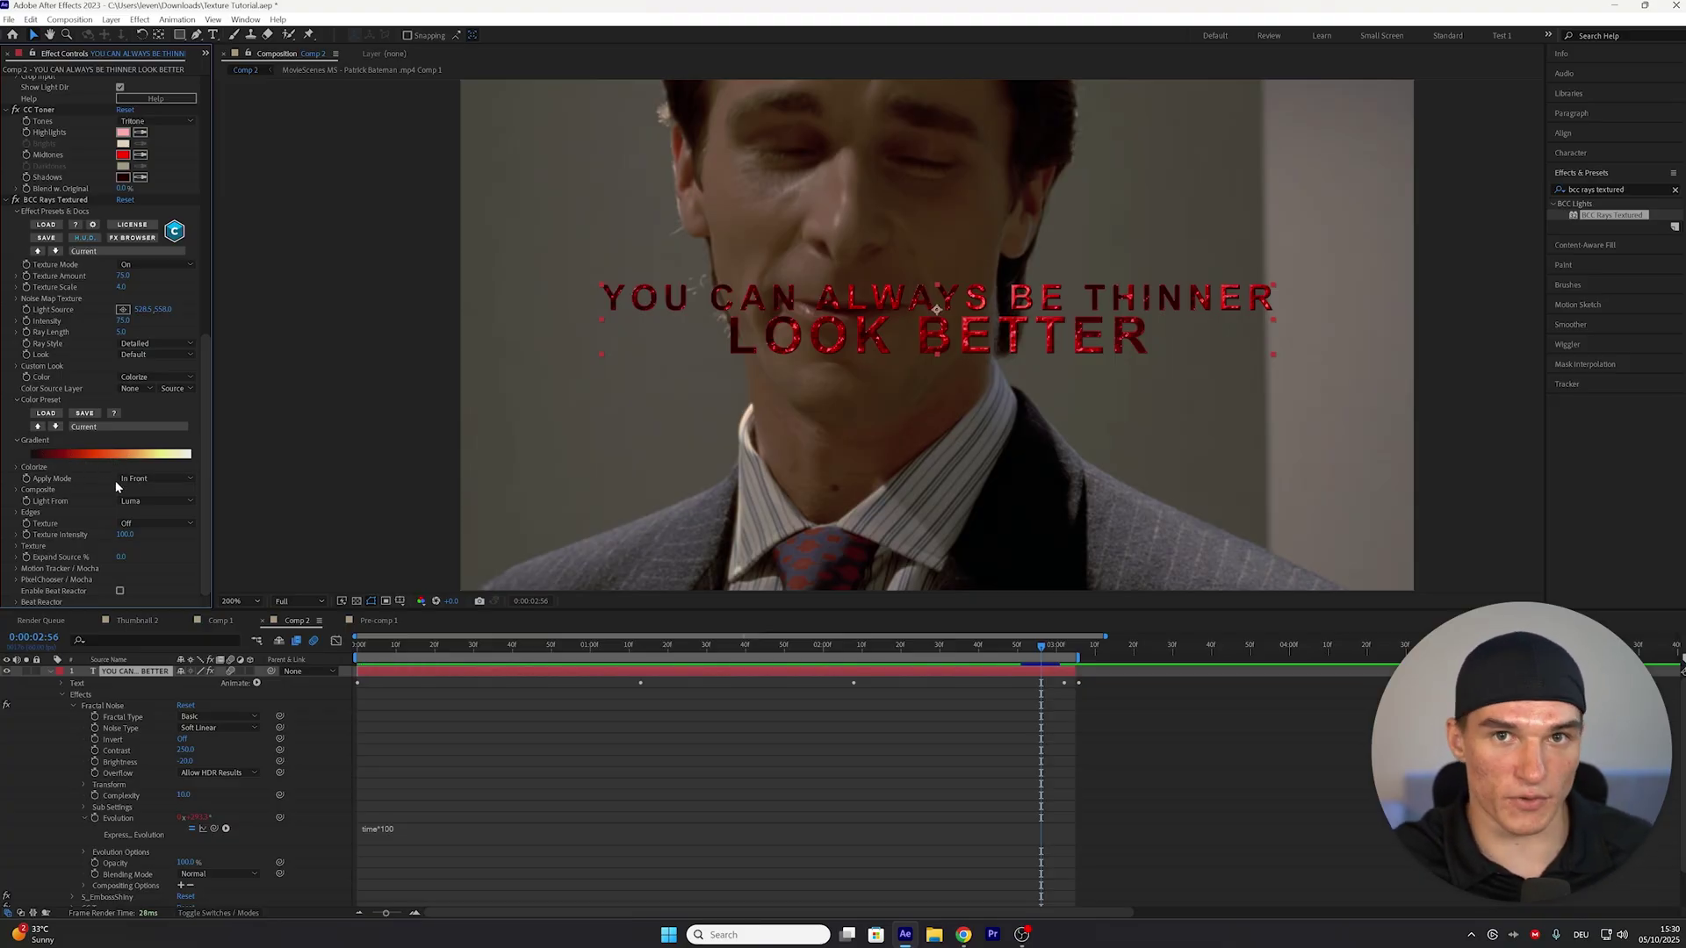
Choose the reds.bsp colour preset for the rays and scrub to preview the text
left_click(89, 431)
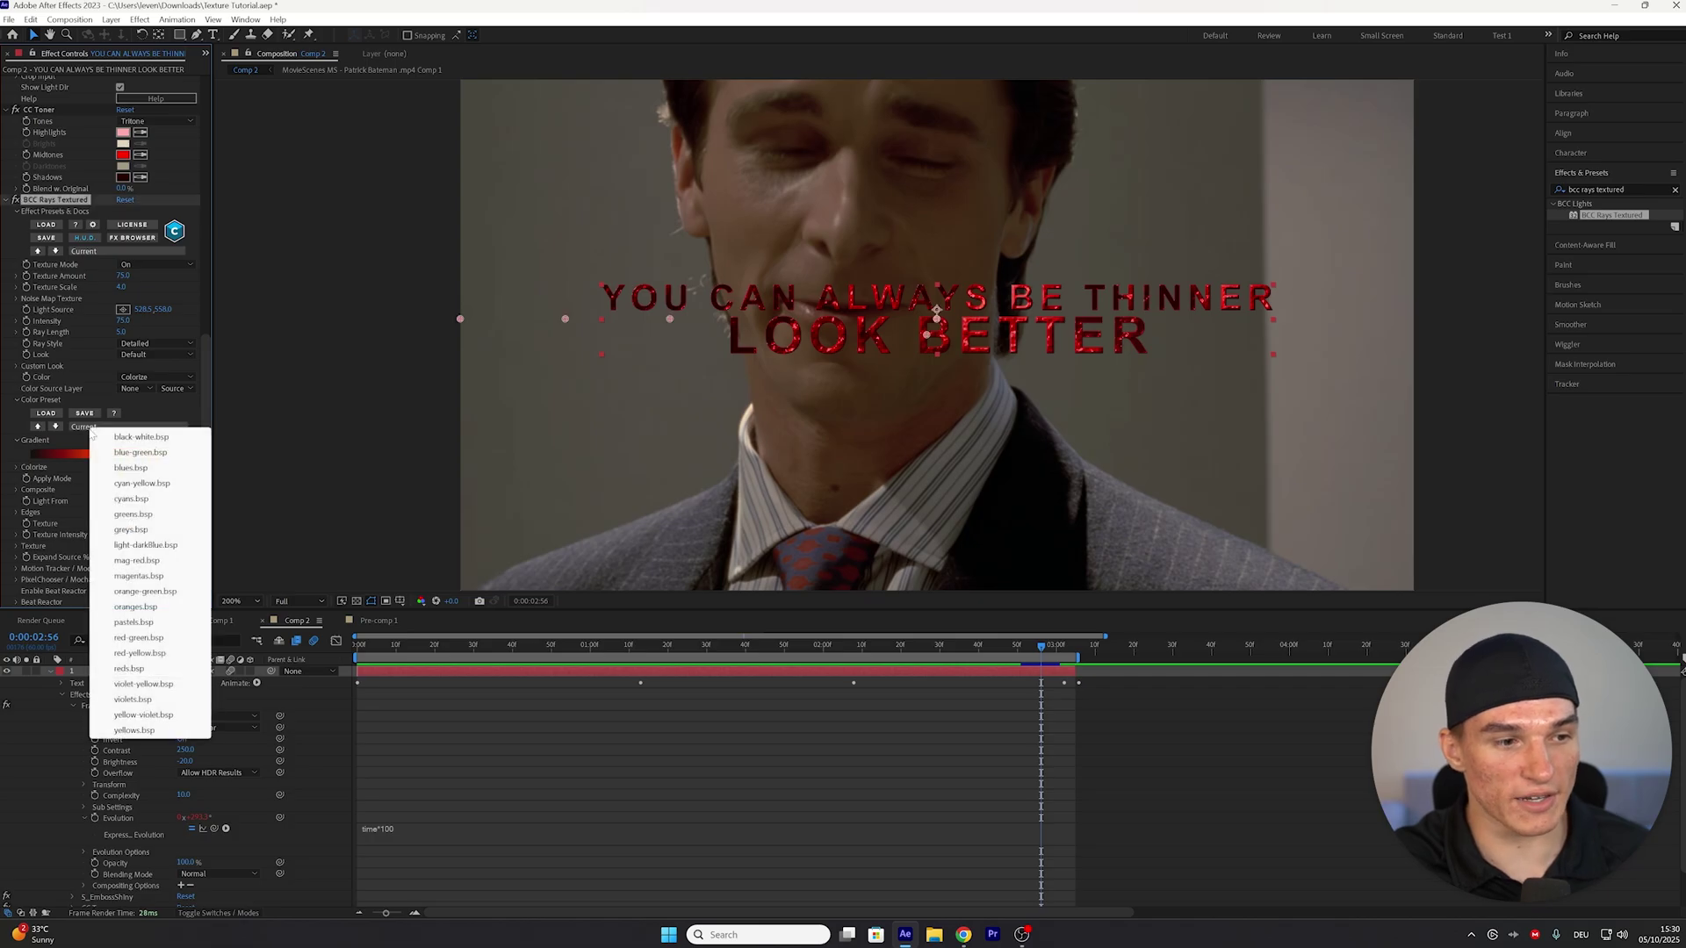
left_click(131, 667)
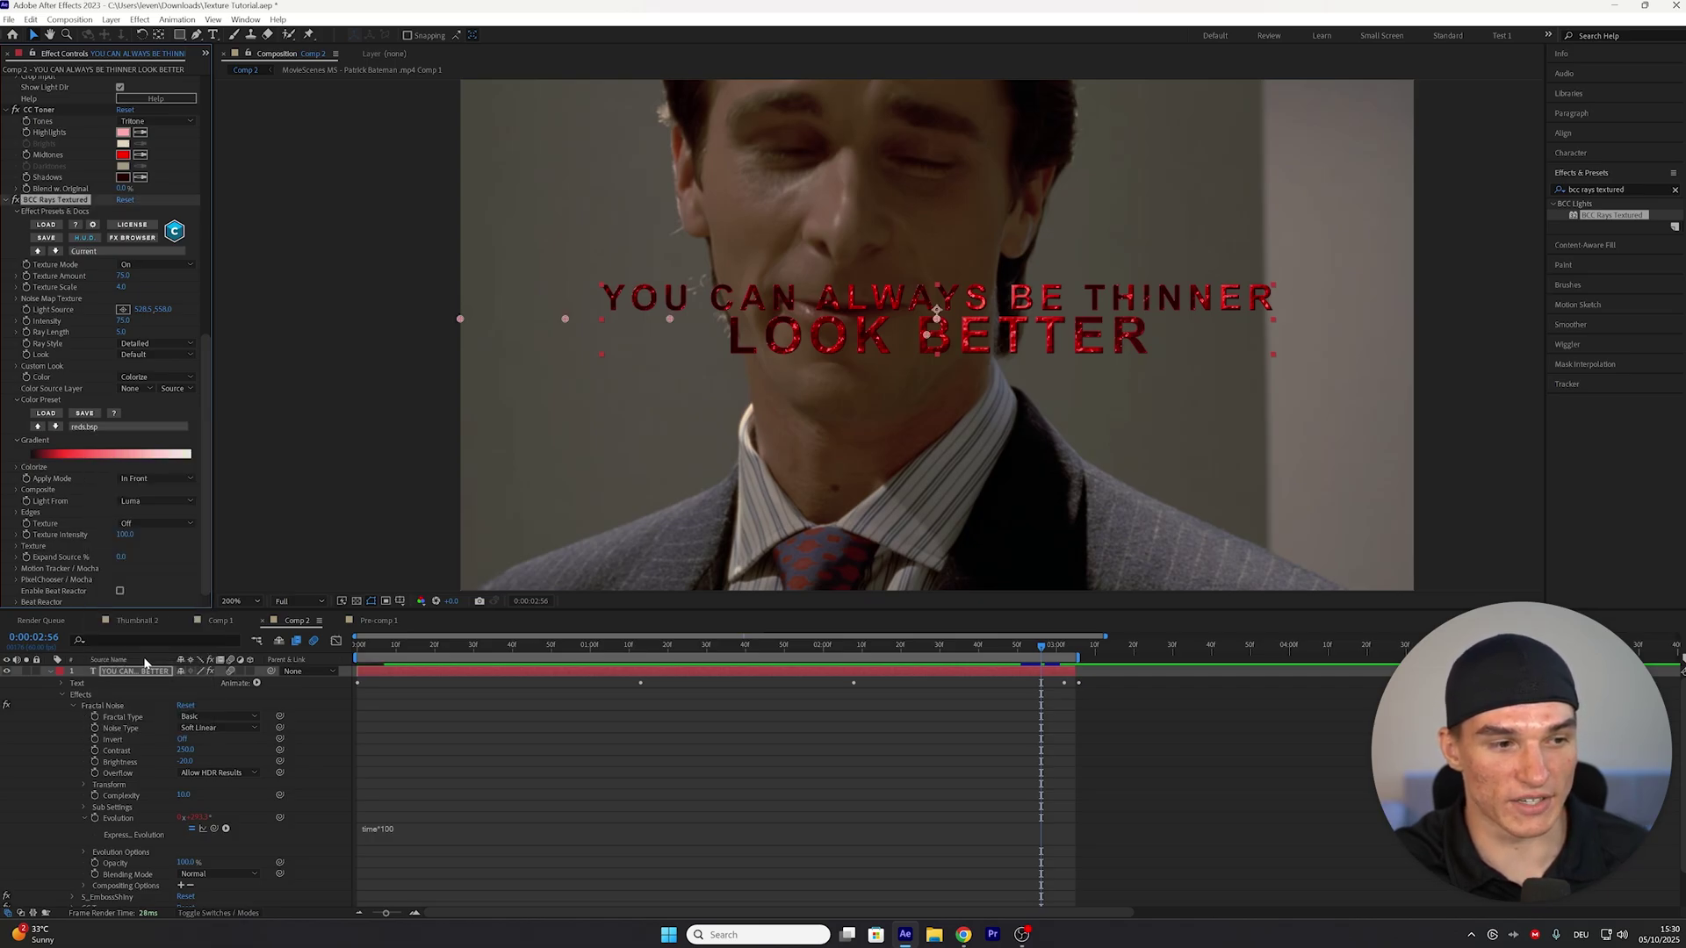
left_click(129, 431)
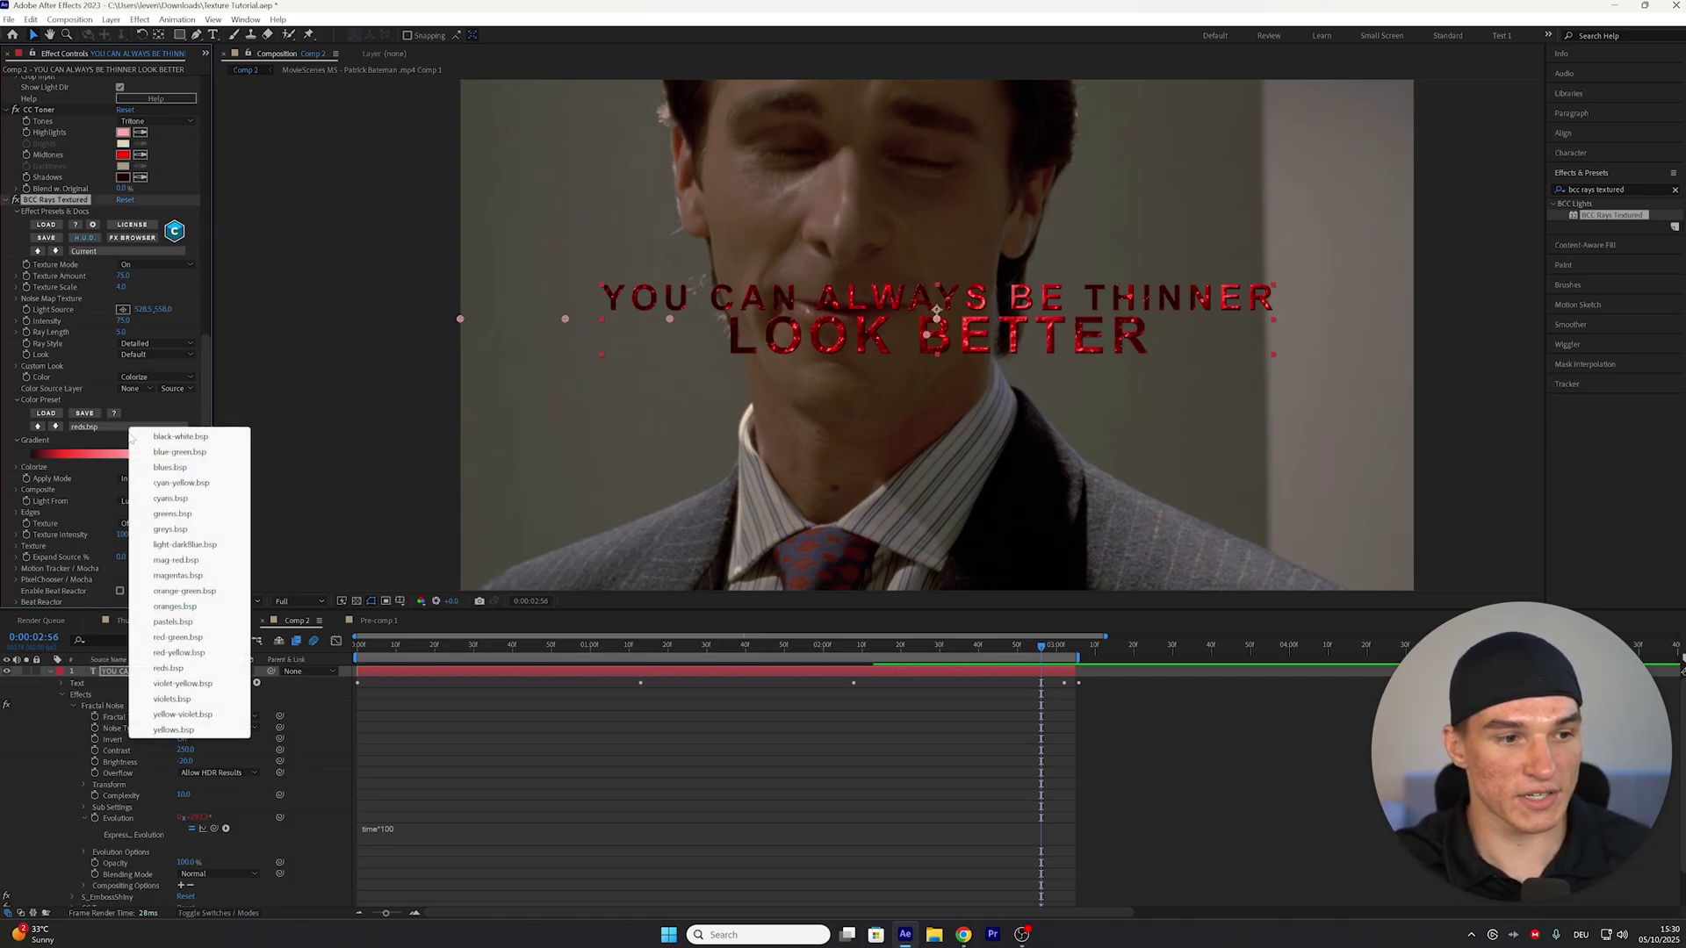
left_click_drag(903, 671, 1026, 683)
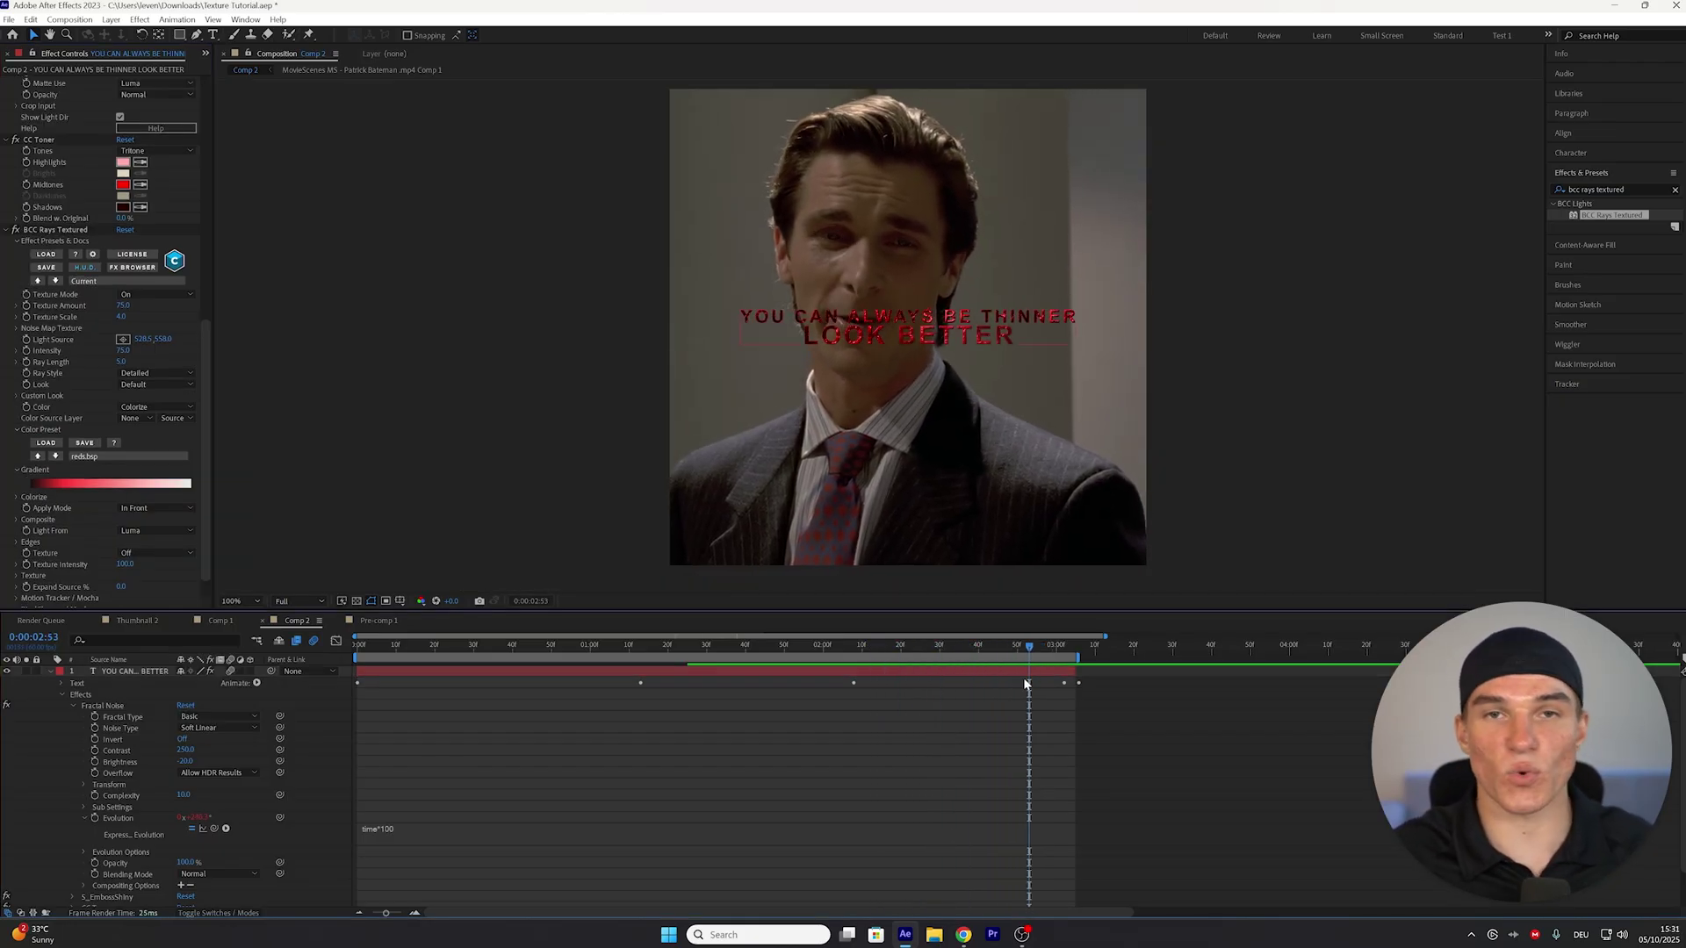
key("period")
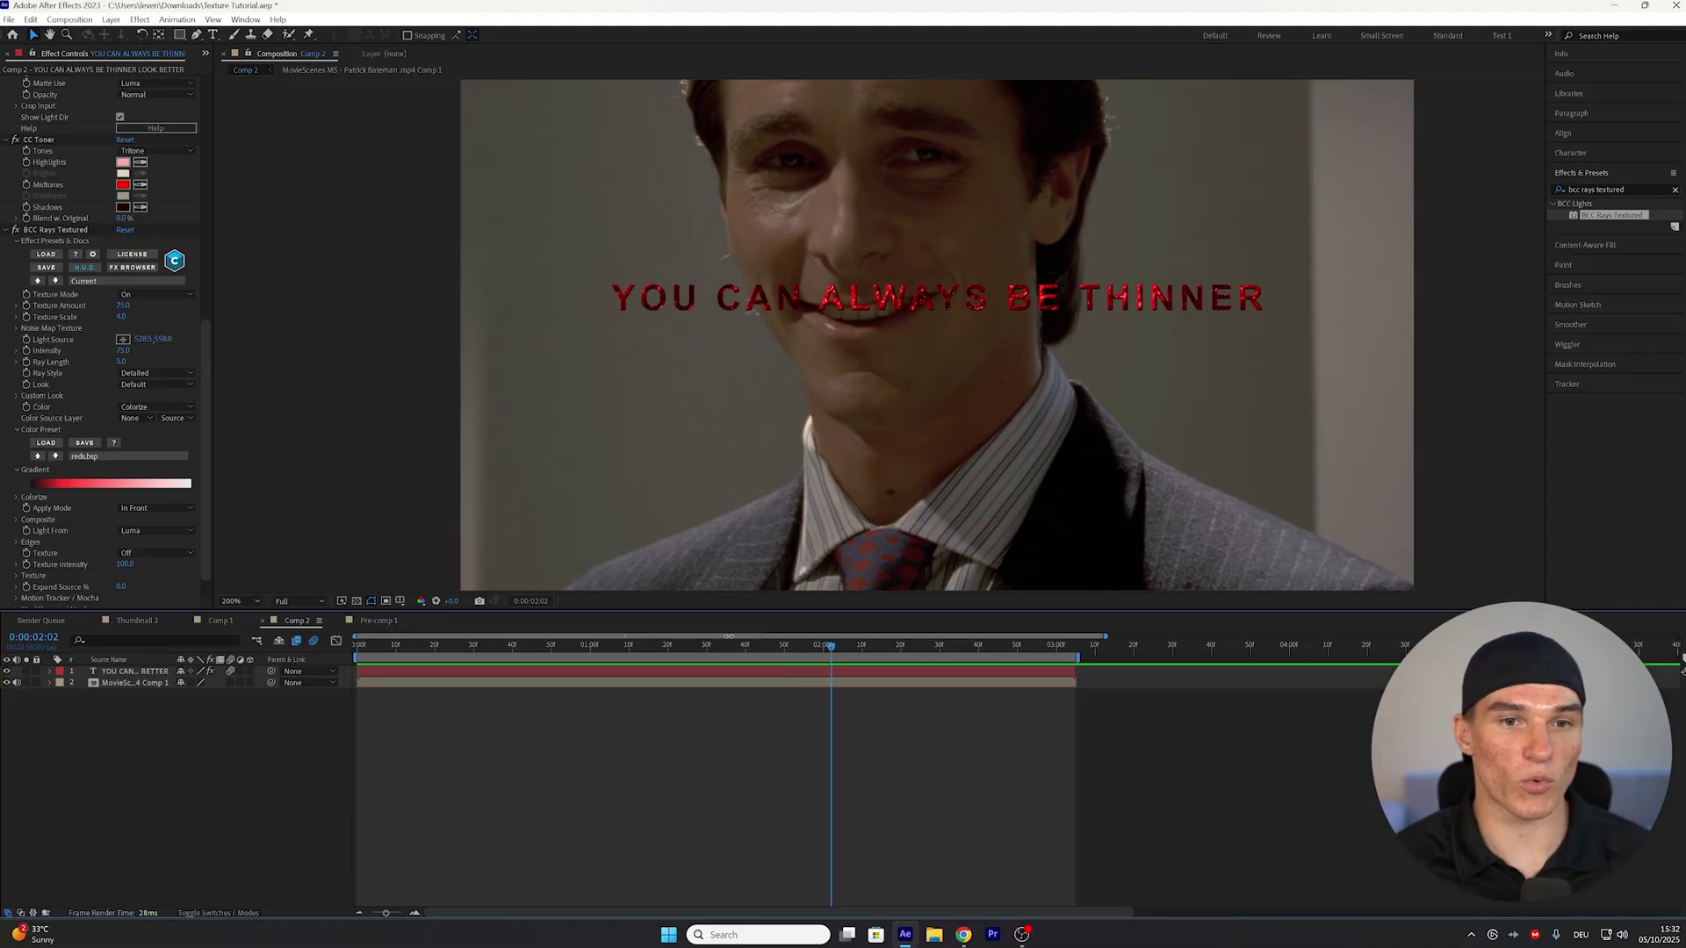
left_click_drag(546, 657, 1060, 647)
left_click(917, 669)
left_click(180, 35)
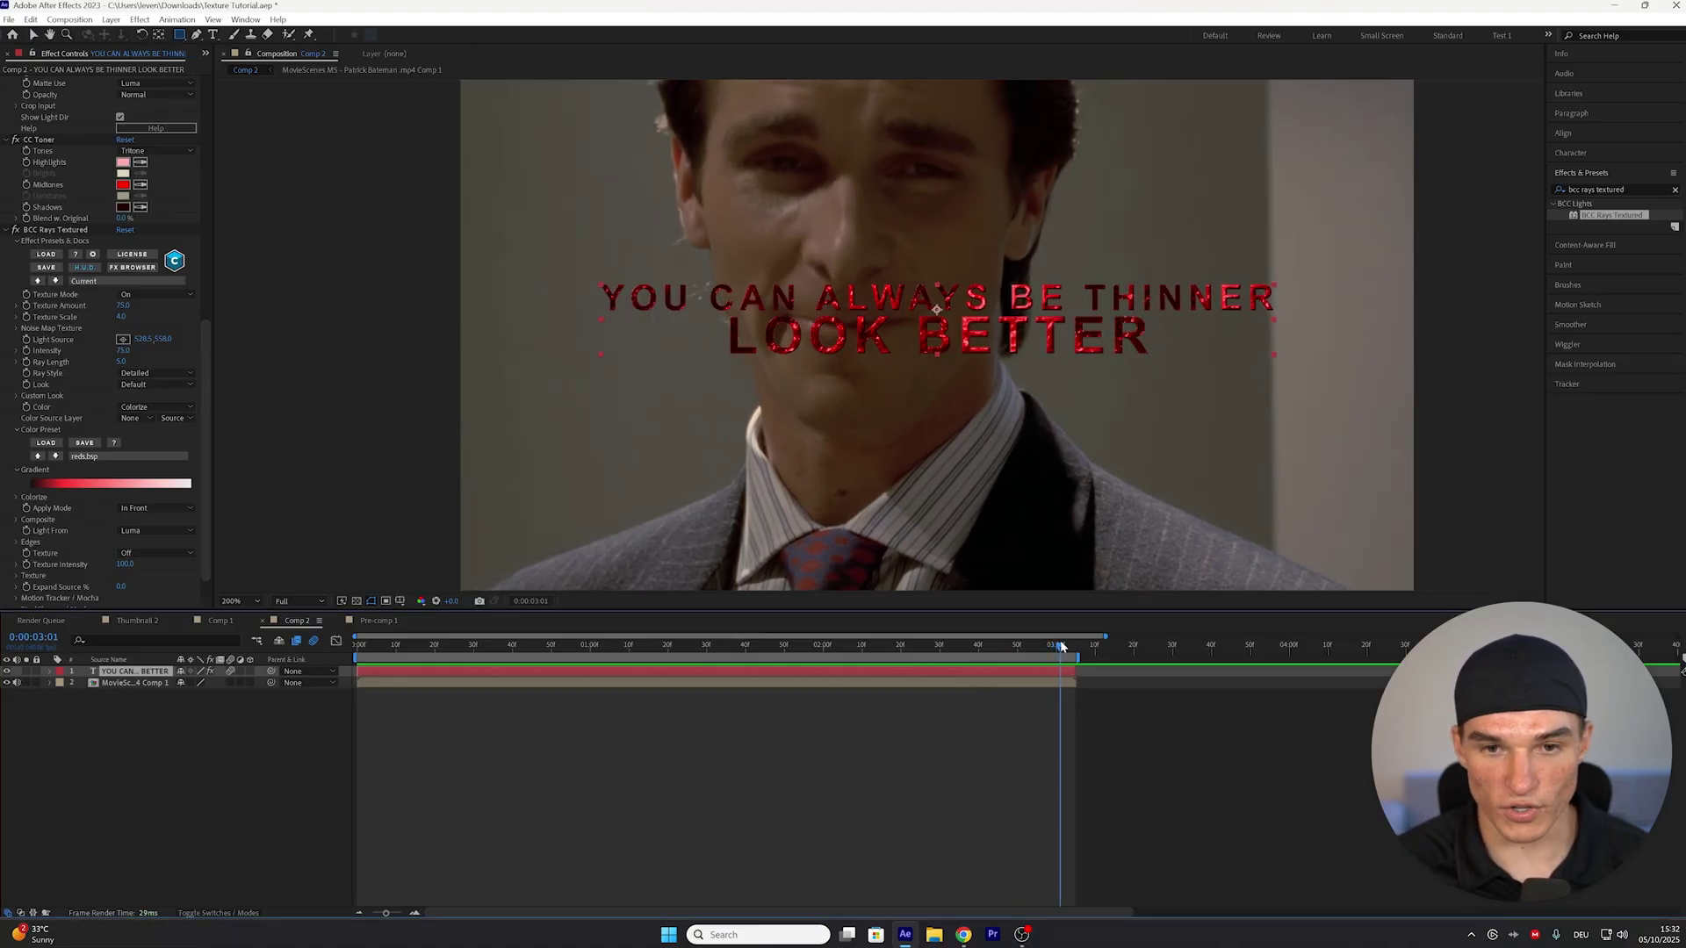
Draw a rectangular mask around LOOK BETTER at 0:00:03:01 and nudge its top edge up slightly
key("period")
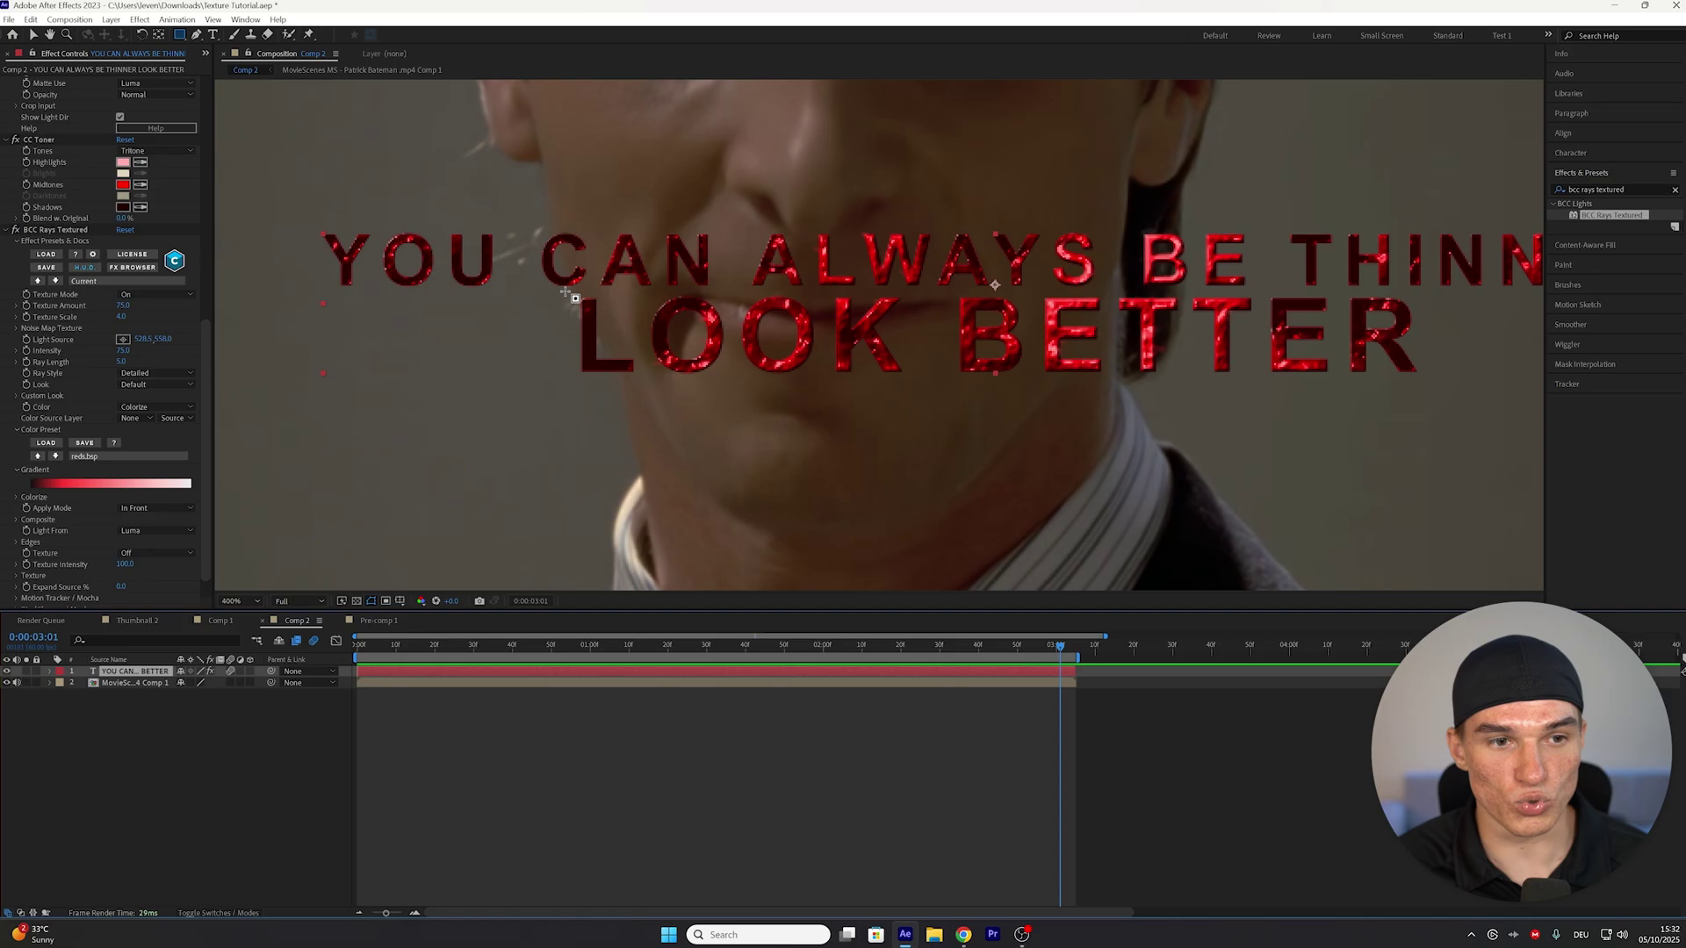
left_click_drag(565, 291, 906, 355)
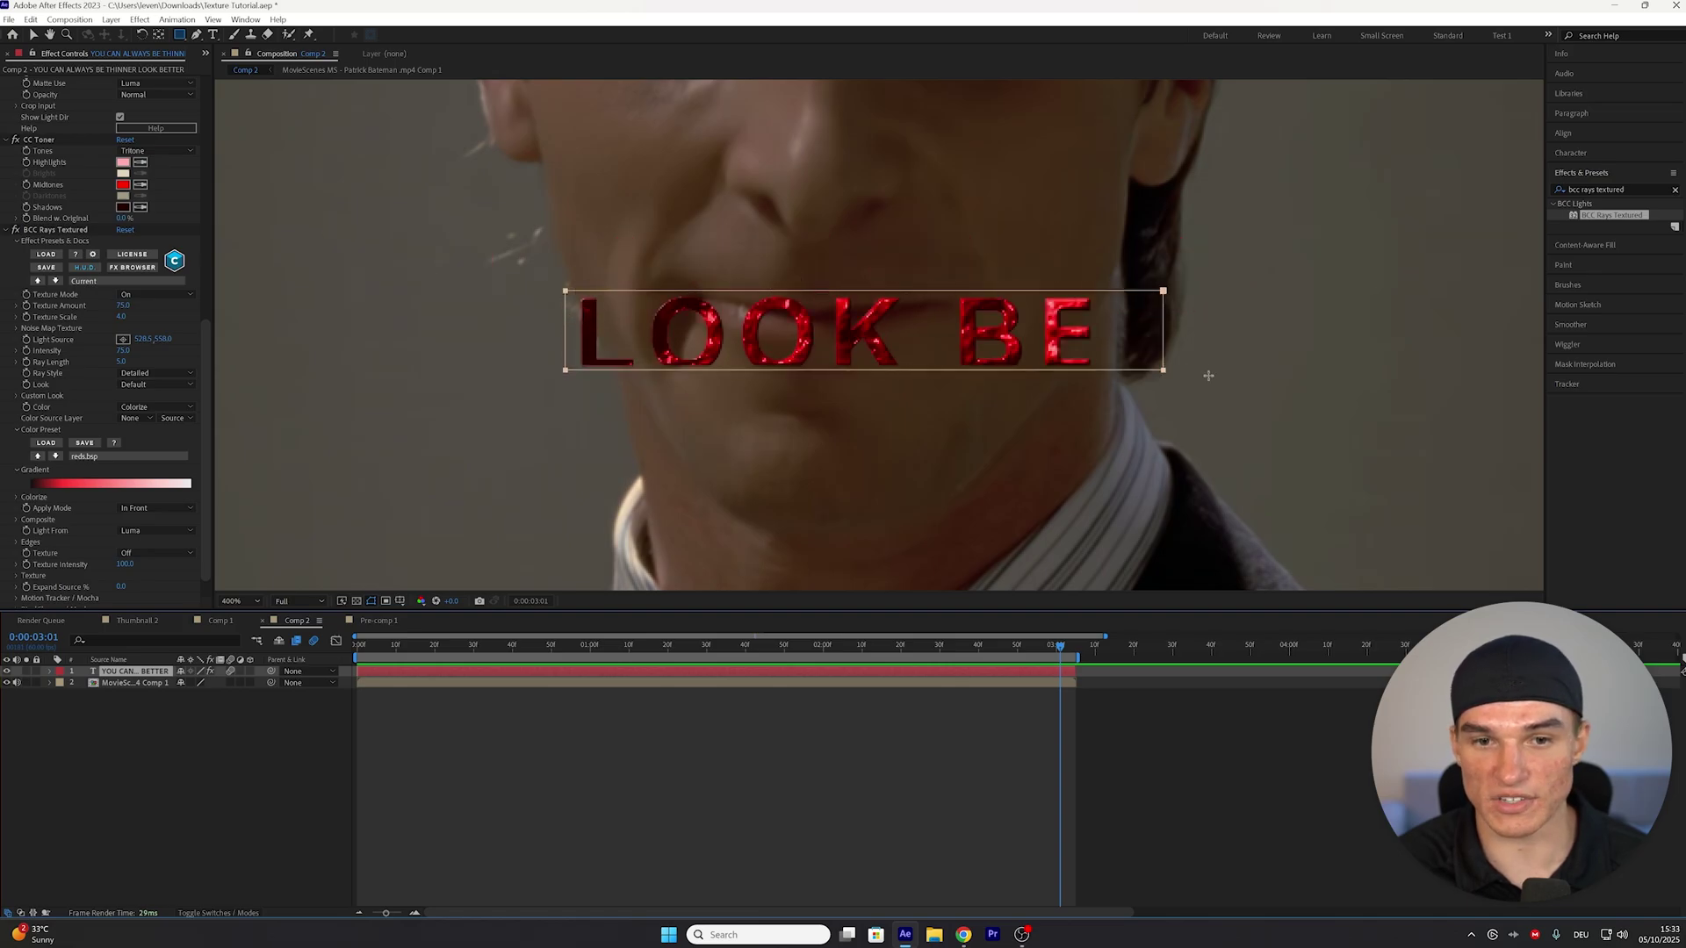
left_click_drag(1209, 376, 1477, 383)
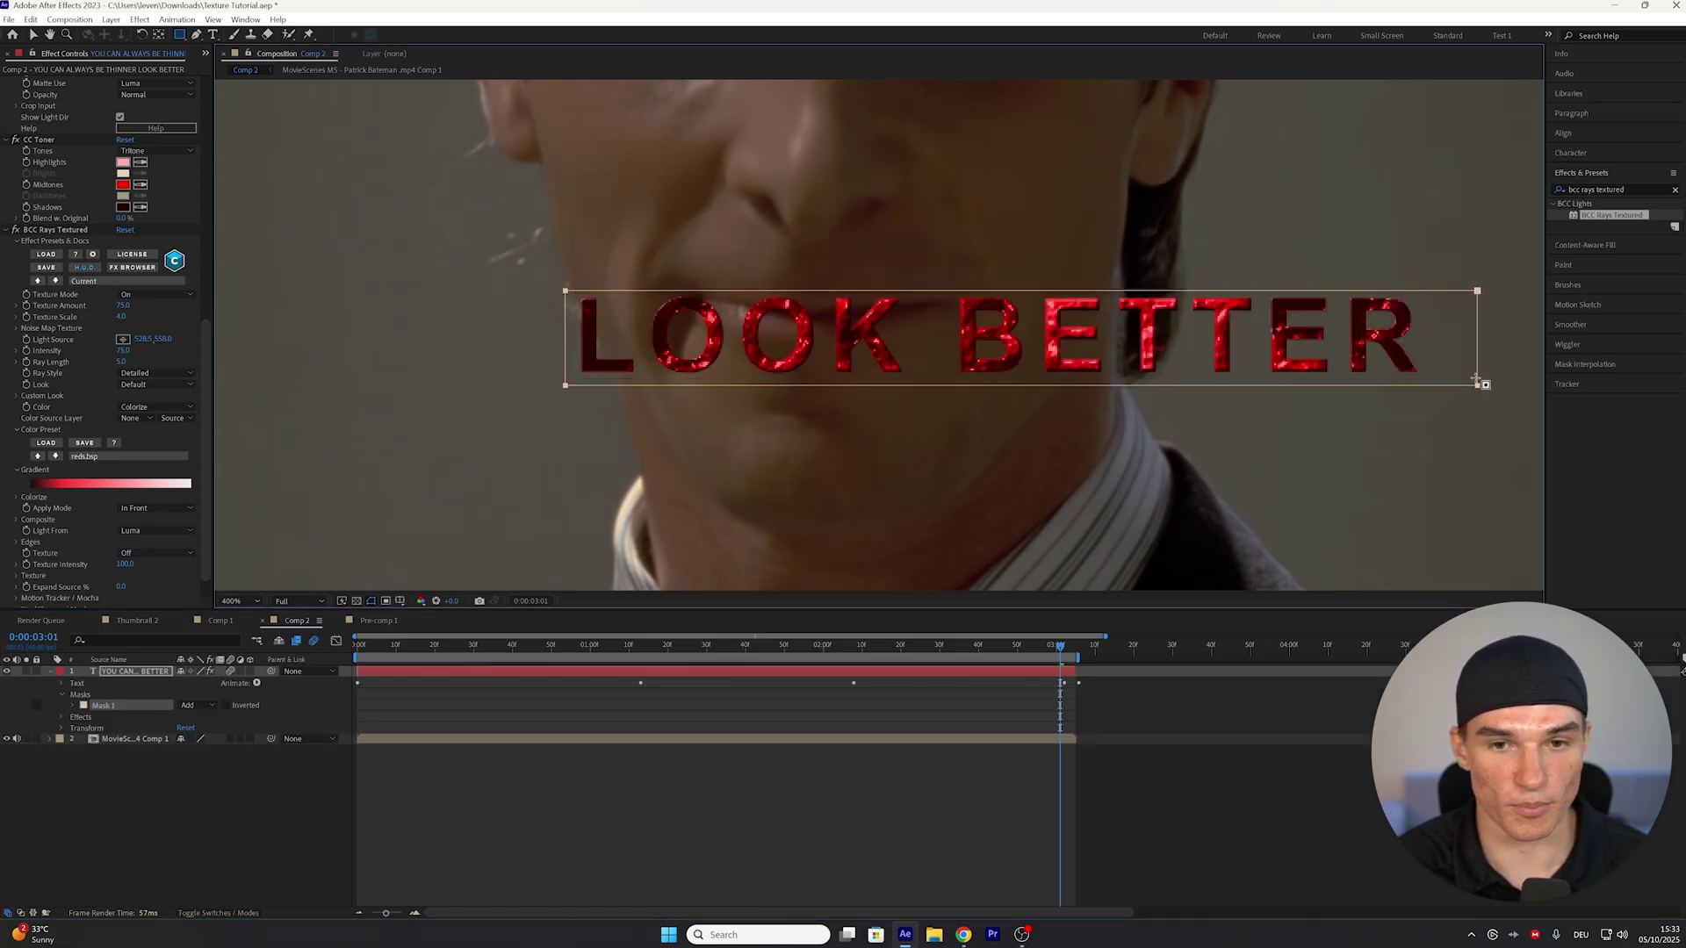
key("v")
key("u")
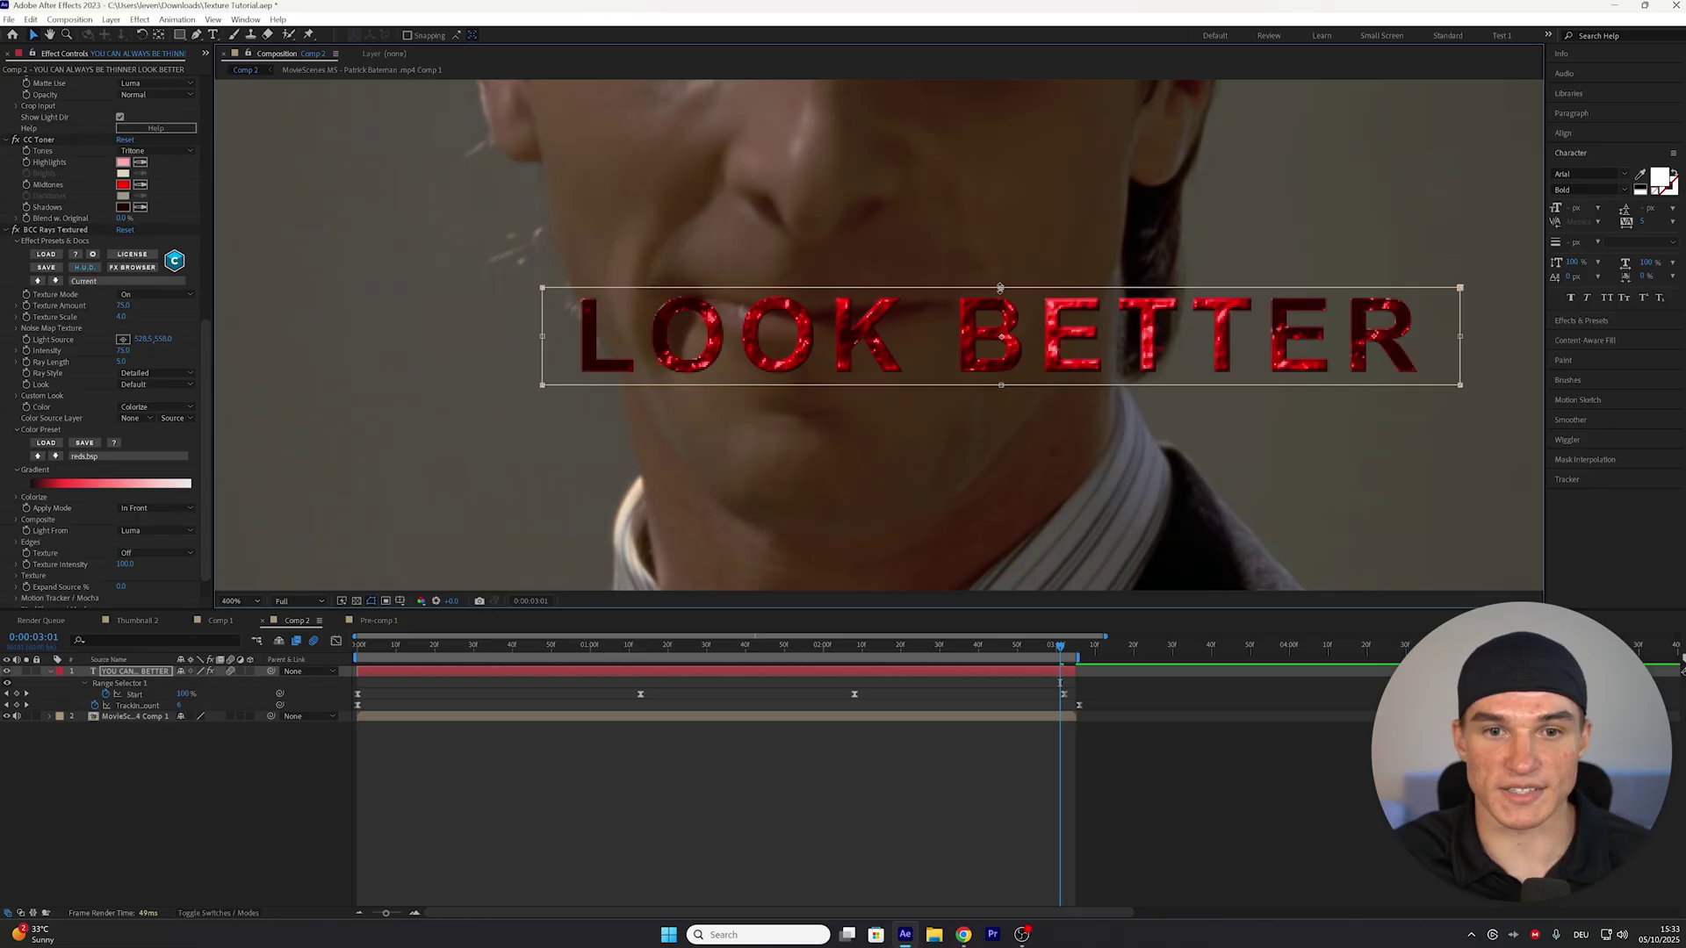
left_click_drag(1000, 288, 1001, 288)
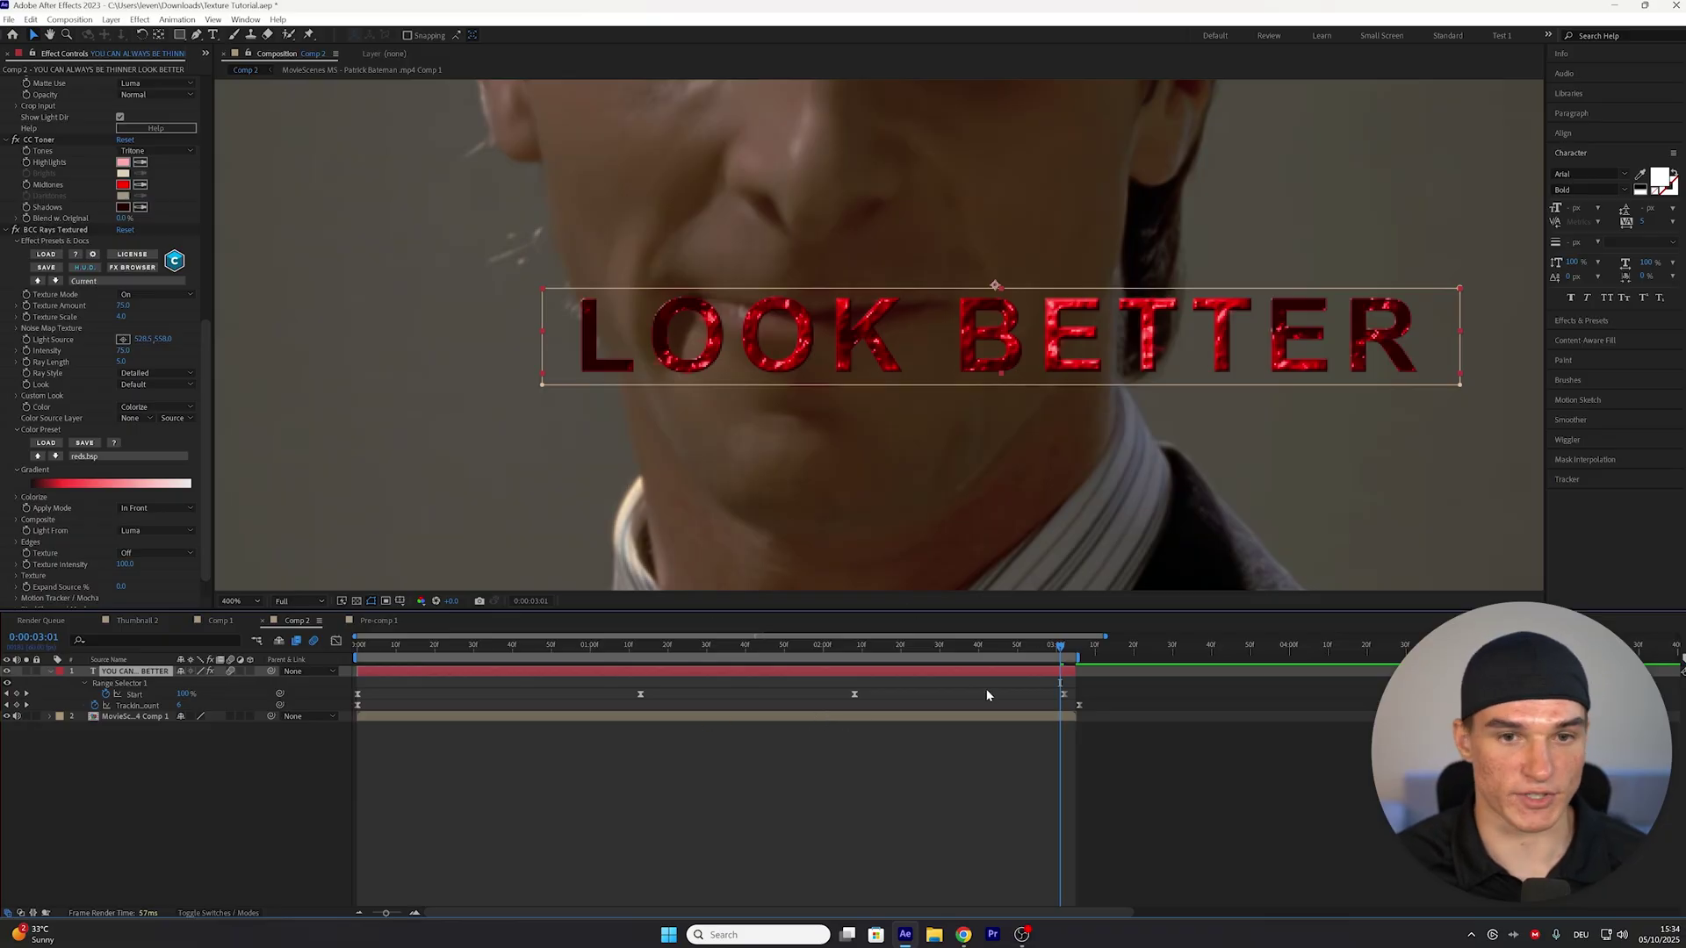
Duplicate the text layer, invert the copy's mask and remove all its effects
key("ctrl+d")
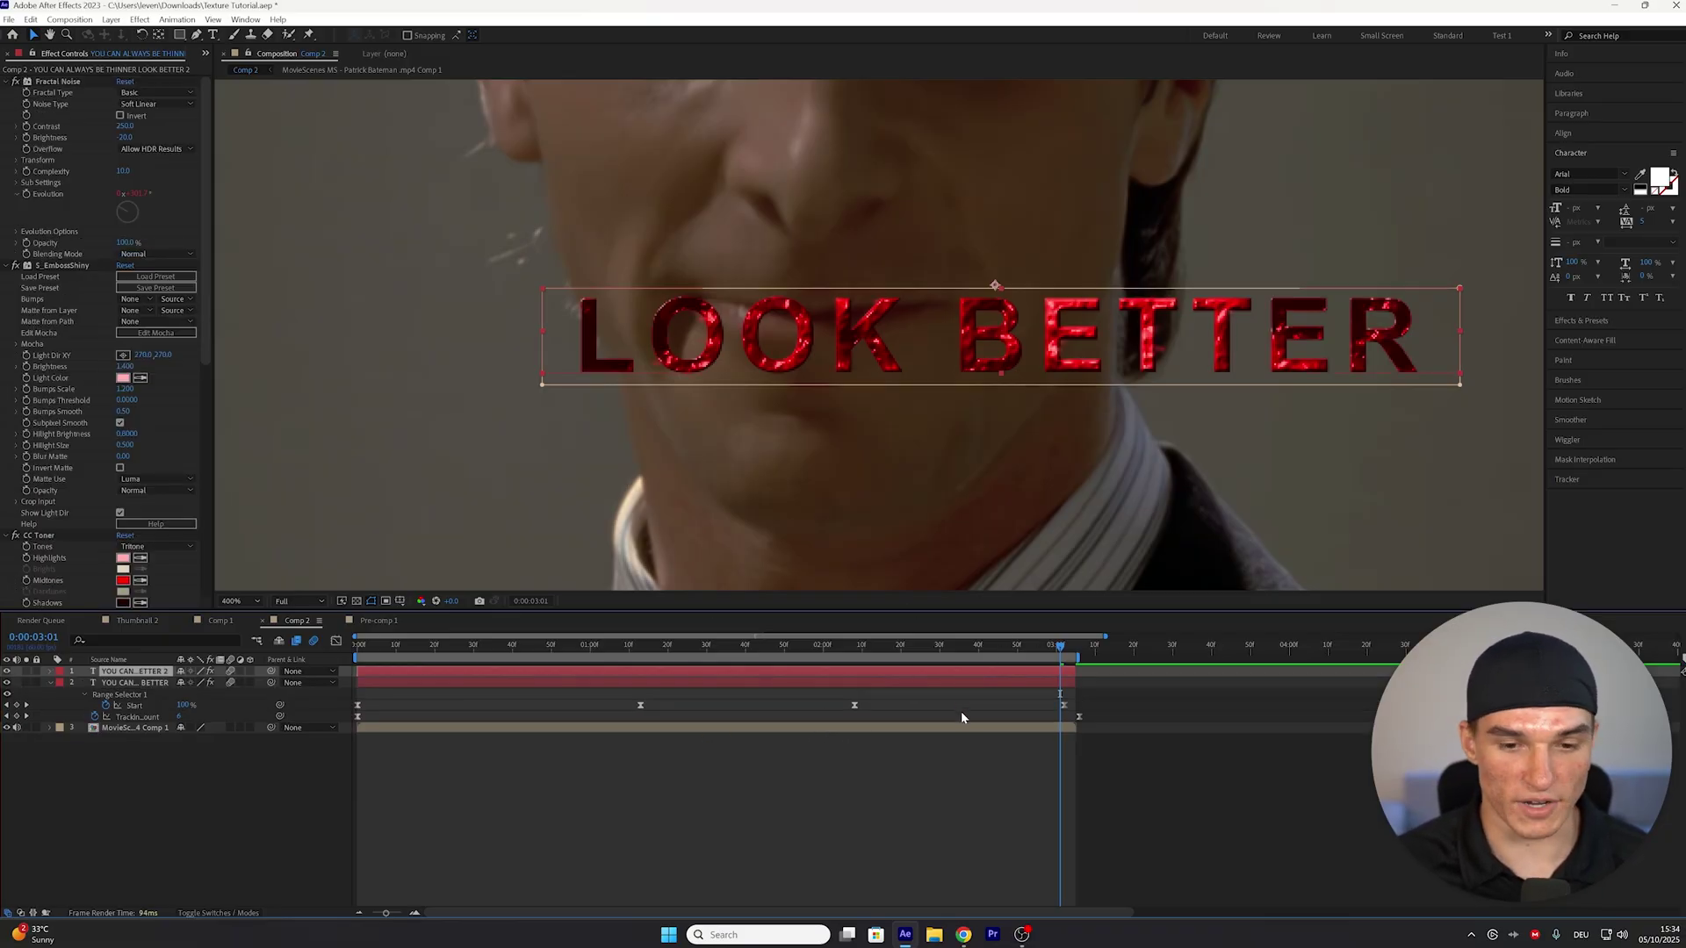
key("m")
left_click(226, 684)
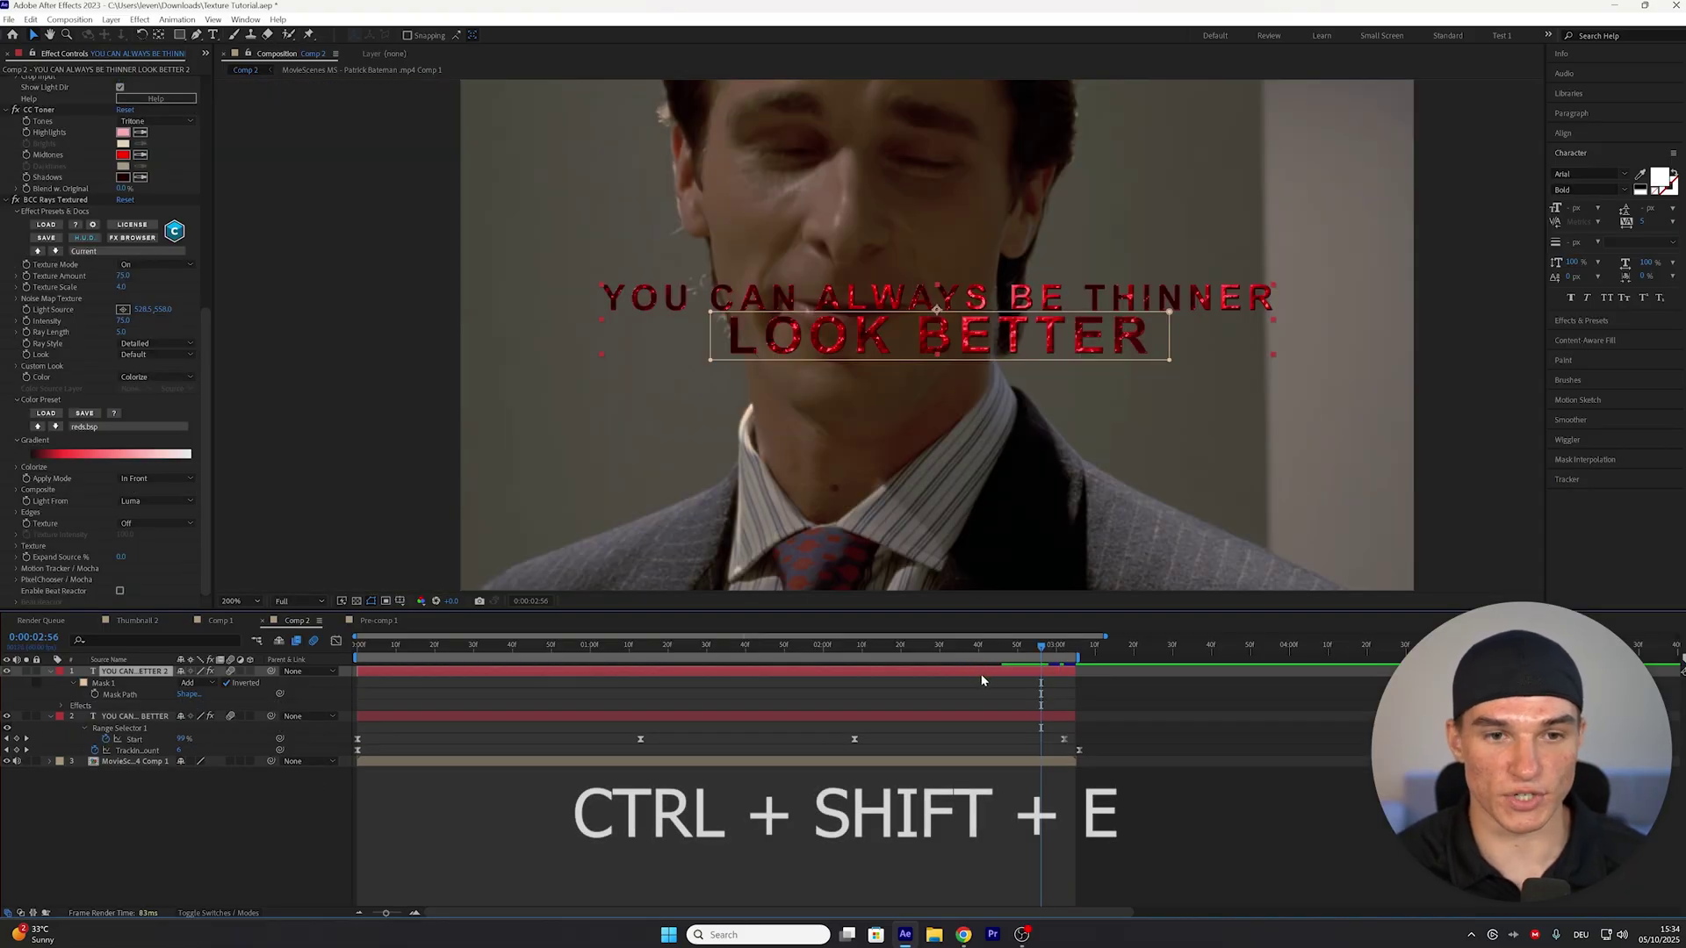
key("ctrl+shift+e")
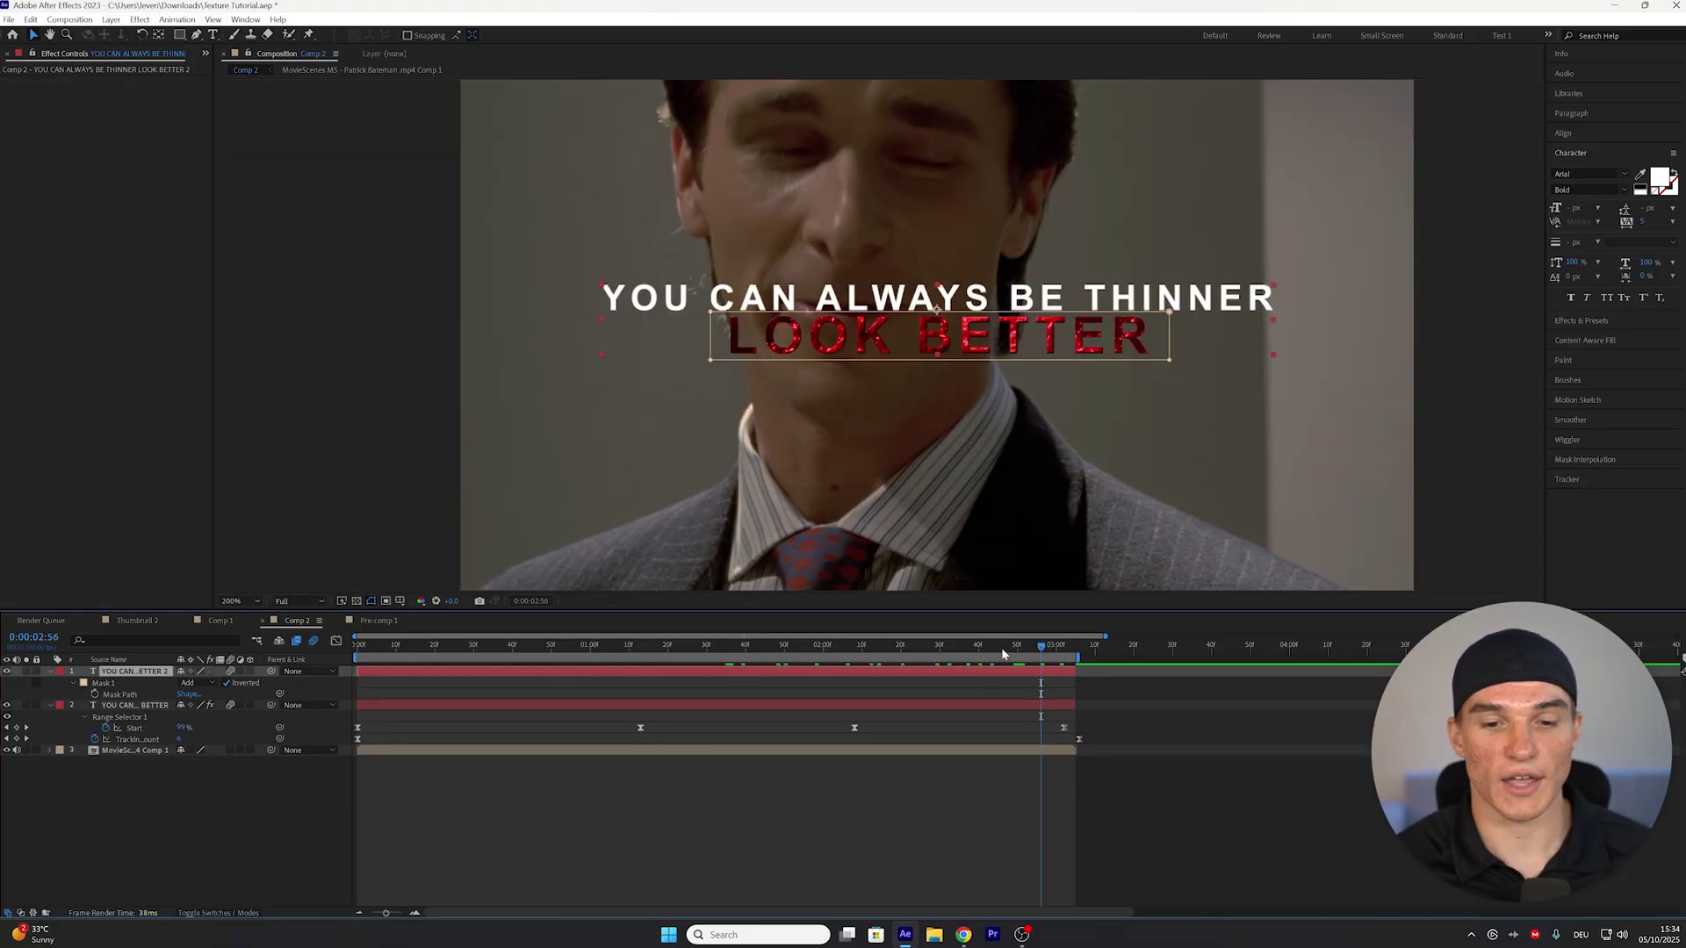
left_click_drag(780, 650, 1041, 634)
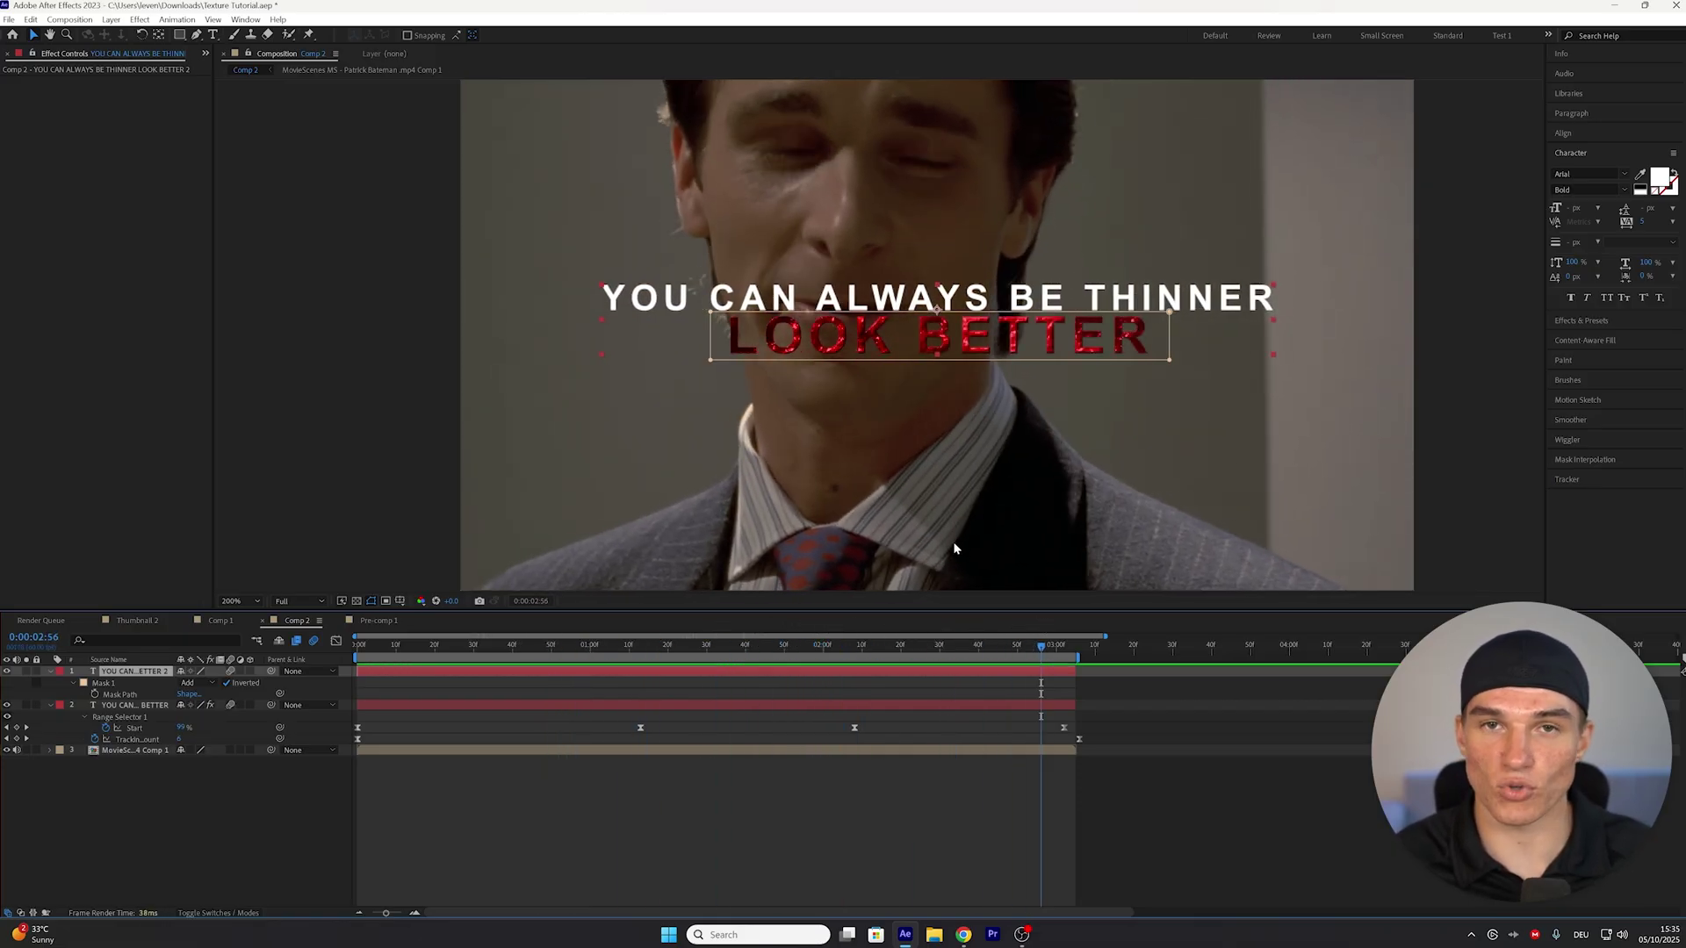
Move the red LOOK BETTER up beneath the white line, stack it on top, and select both layers
left_click(941, 705)
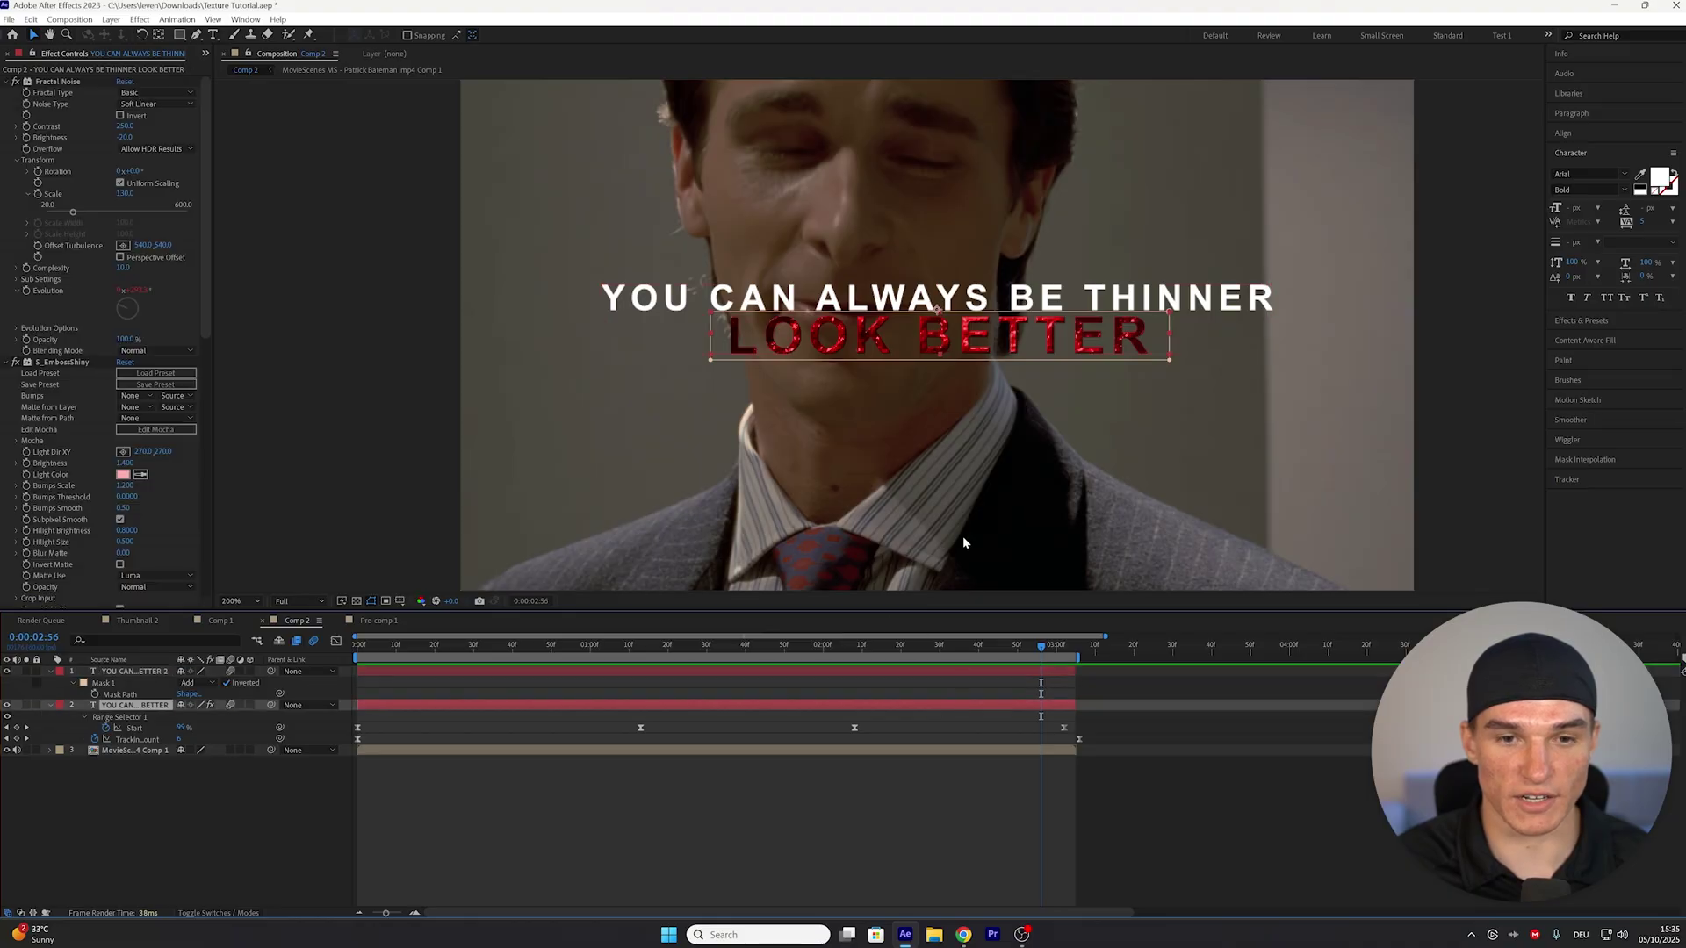
key("period")
key("period")
left_click_drag(1018, 359, 1015, 344)
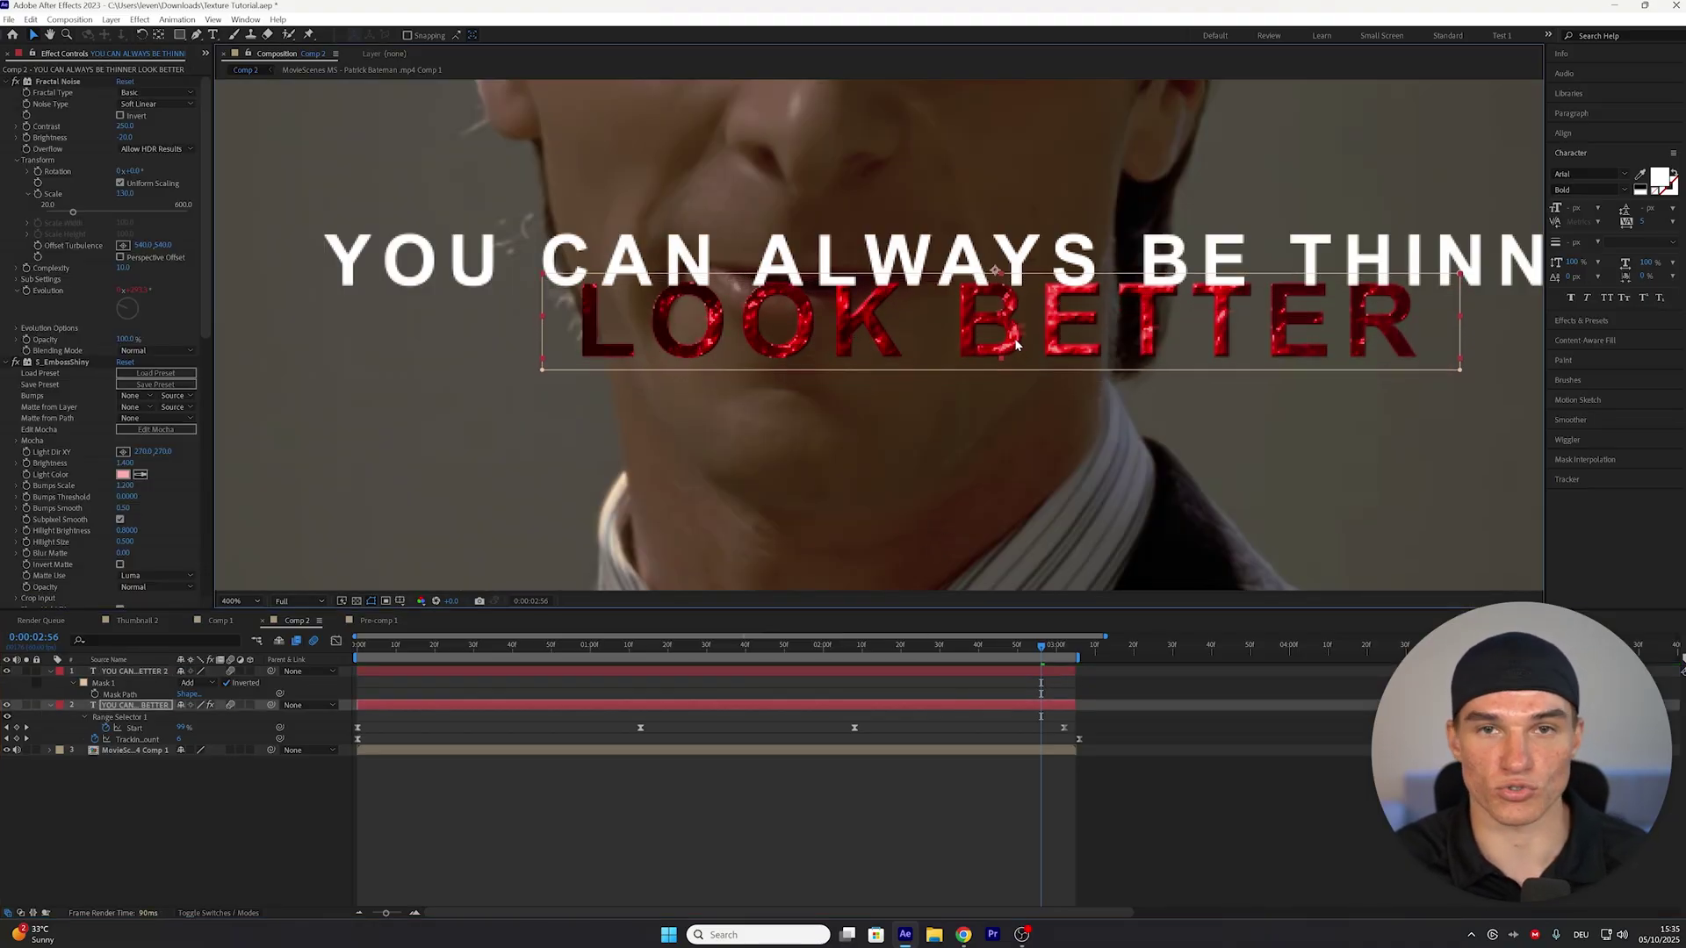
left_click_drag(103, 683, 146, 681)
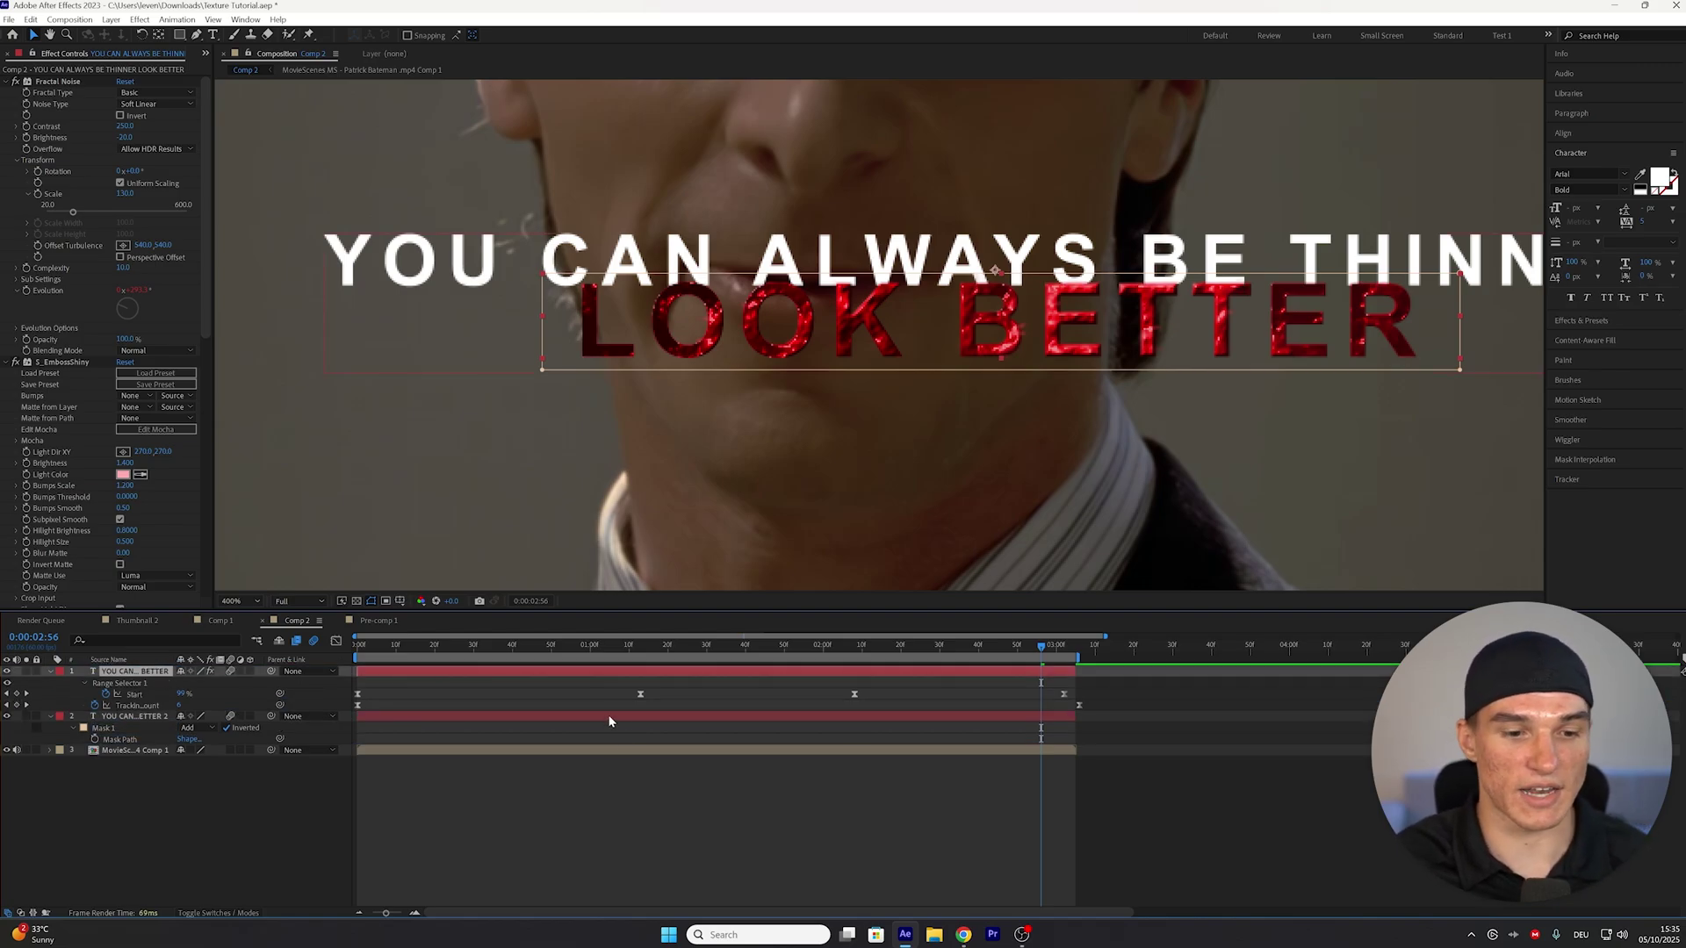
left_click(610, 718, "shift")
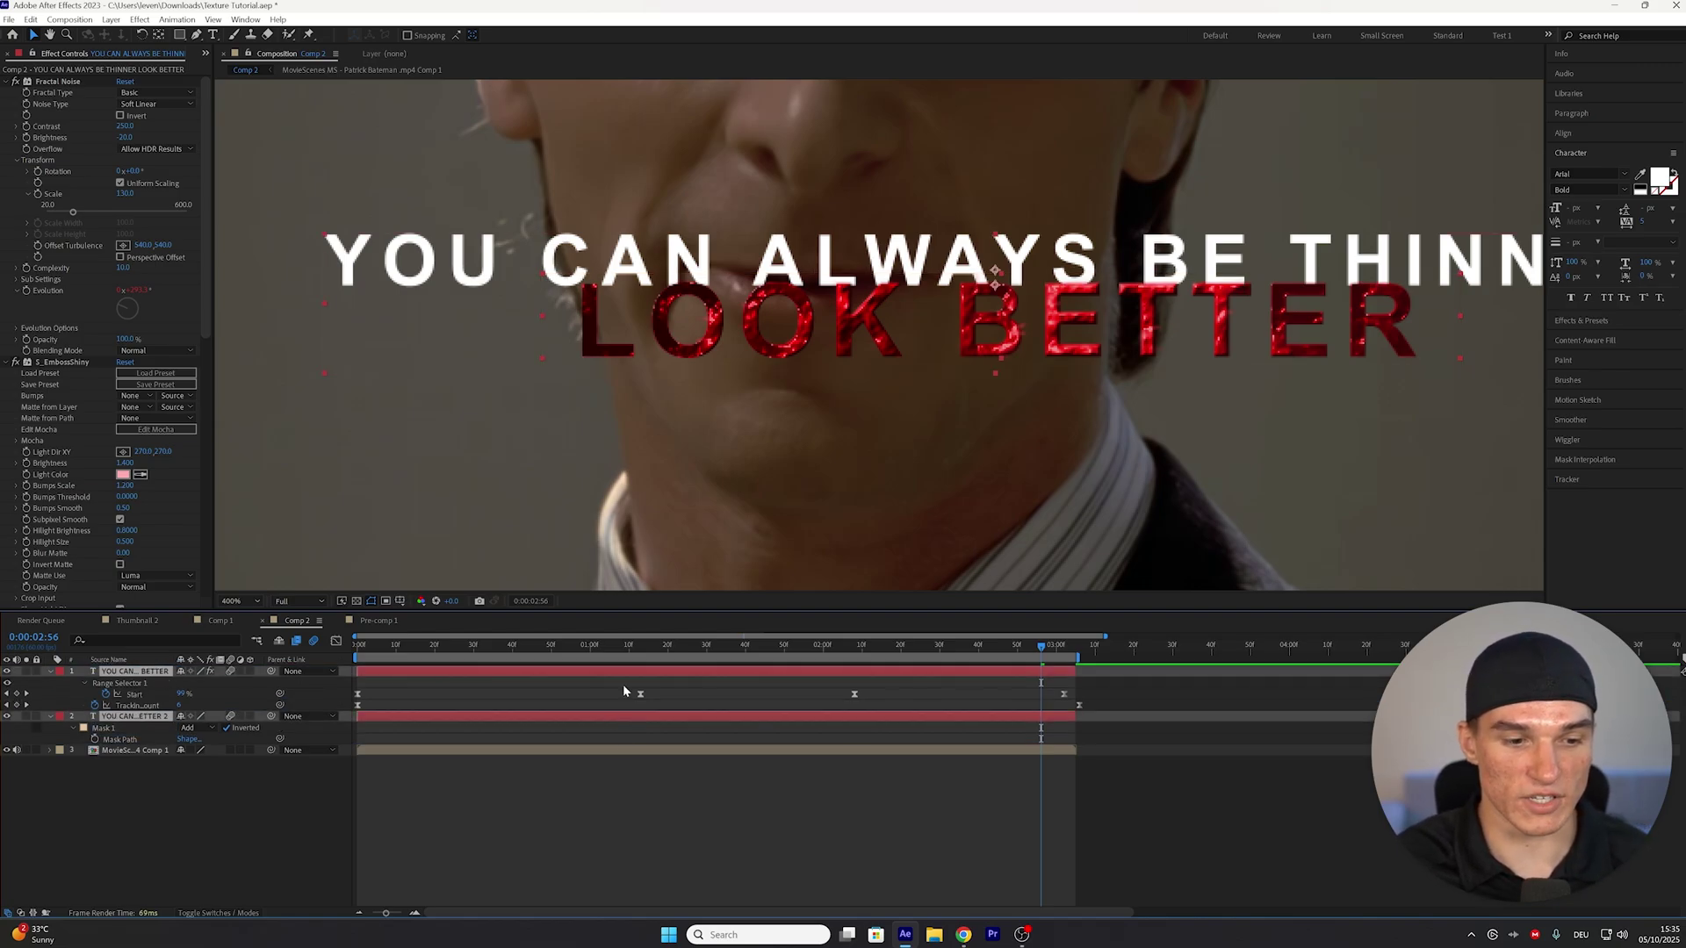
Pre-compose the two selected text layers into a new composition named Pre-comp 6
right_click(467, 674)
left_click(518, 581)
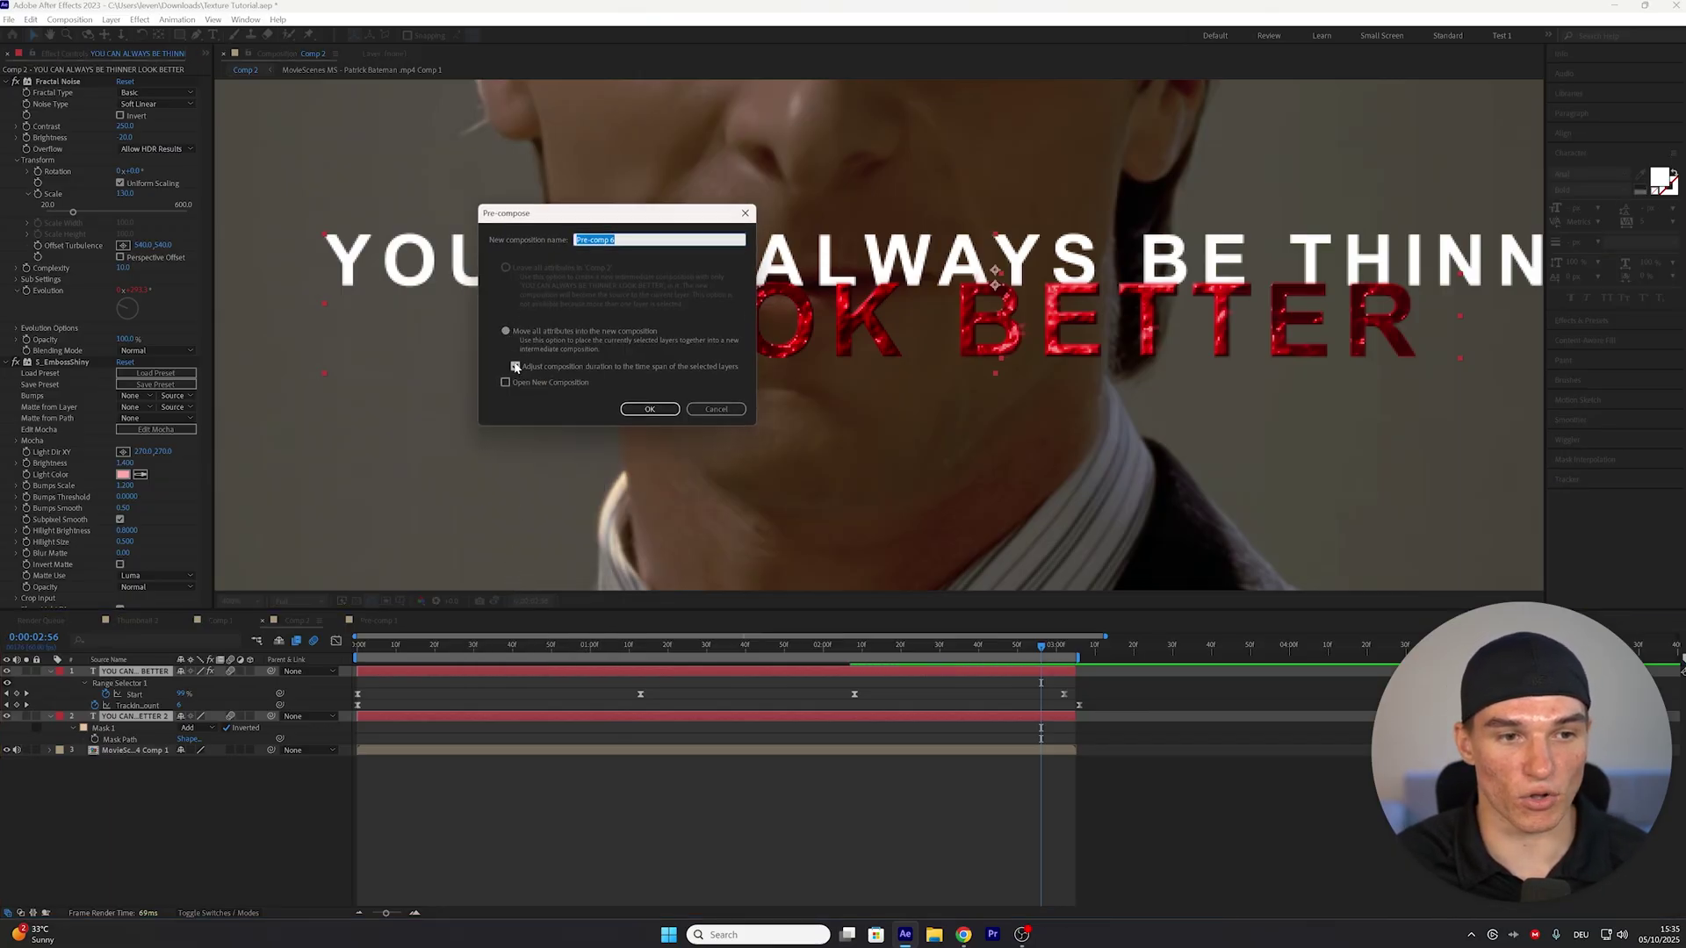
left_click(649, 409)
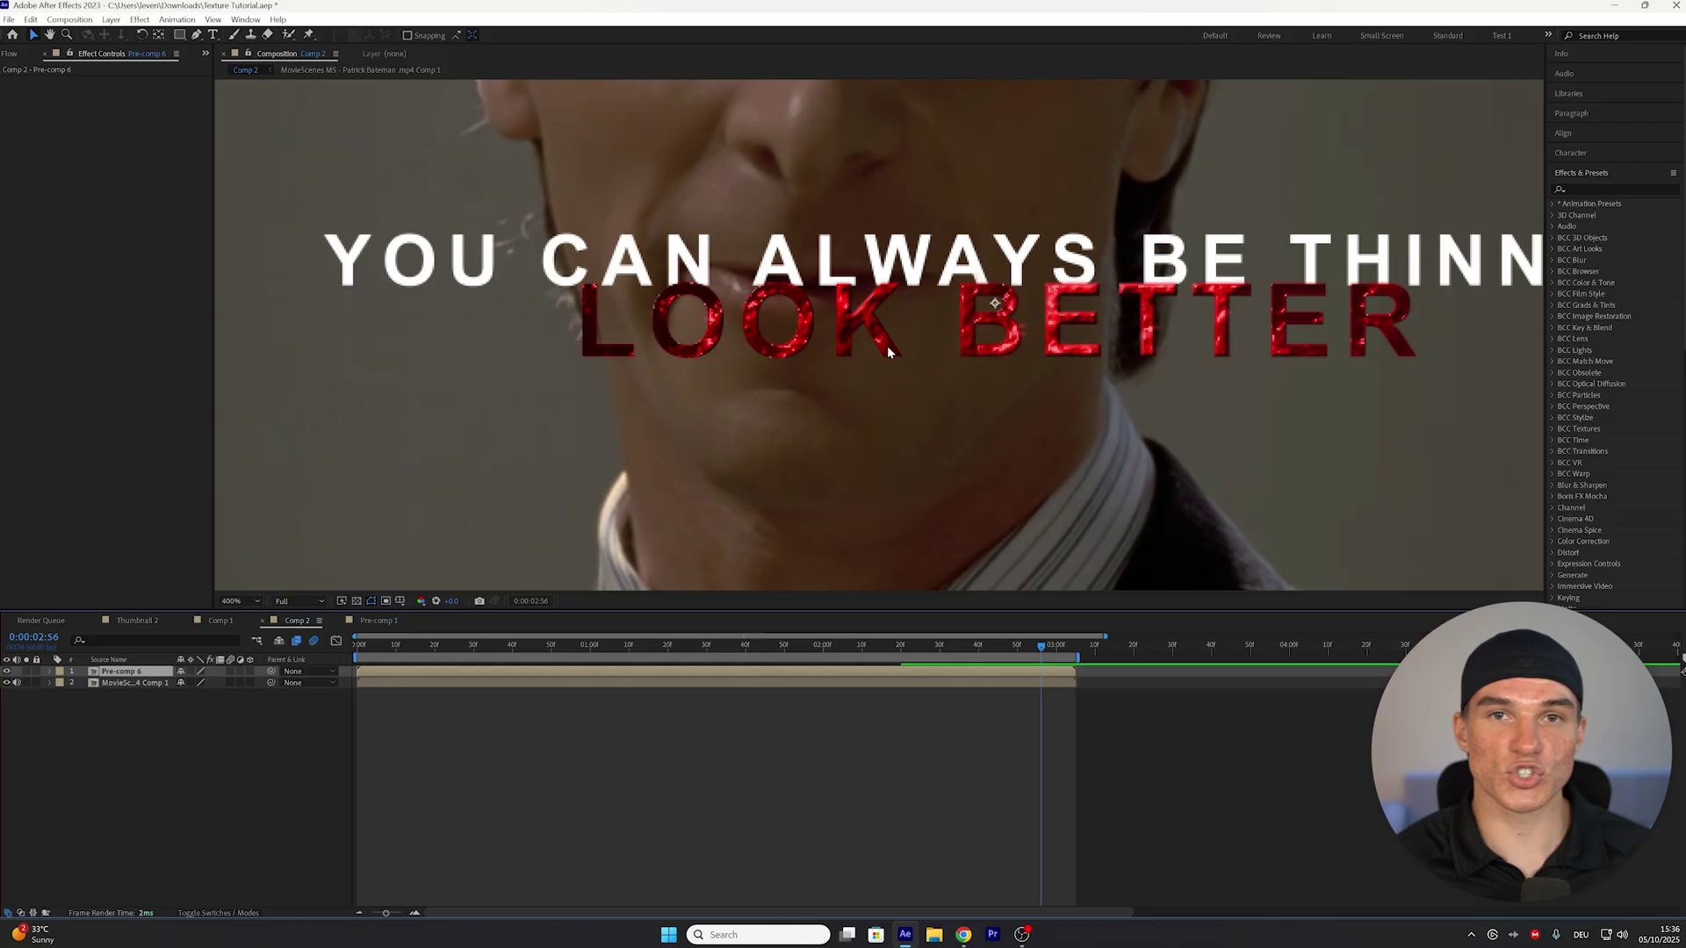
scroll(888, 340, "down", 2)
scroll(887, 339, "down", 1)
left_click(1616, 181)
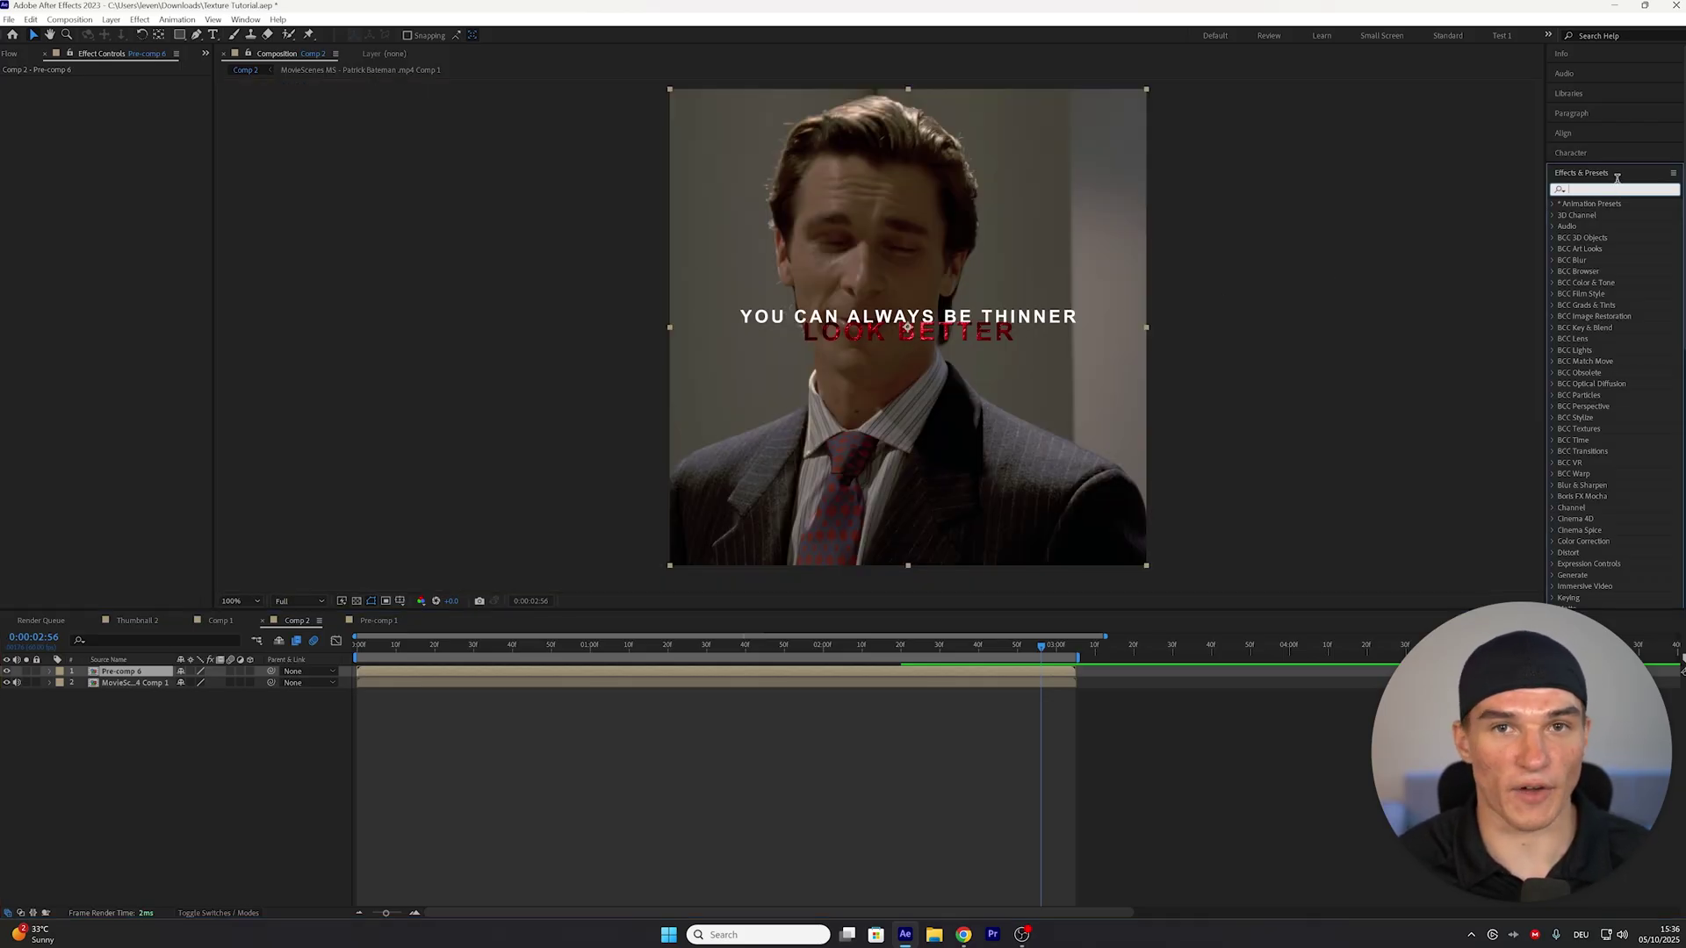
Add Deep Glow at exposure 0.1 and Drop Shadow at 100% opacity, softness 15 to Pre-comp 6
type("deep glow")
left_click_drag(1598, 215, 867, 665)
left_click_drag(867, 664, 870, 672)
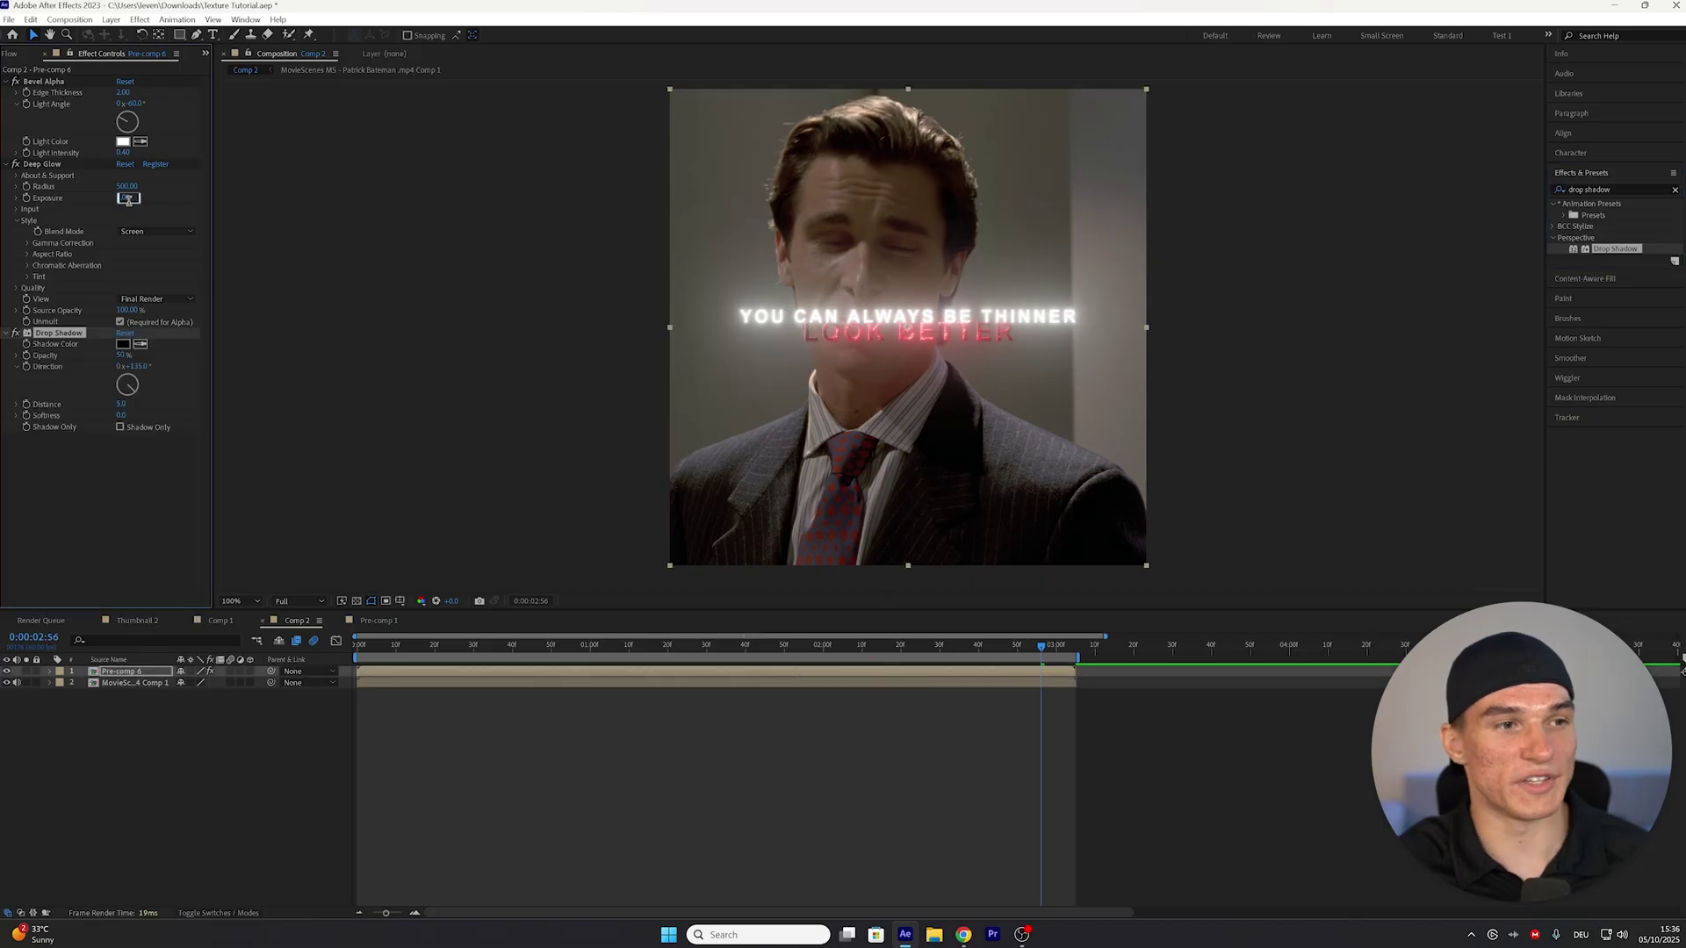
left_click(143, 218)
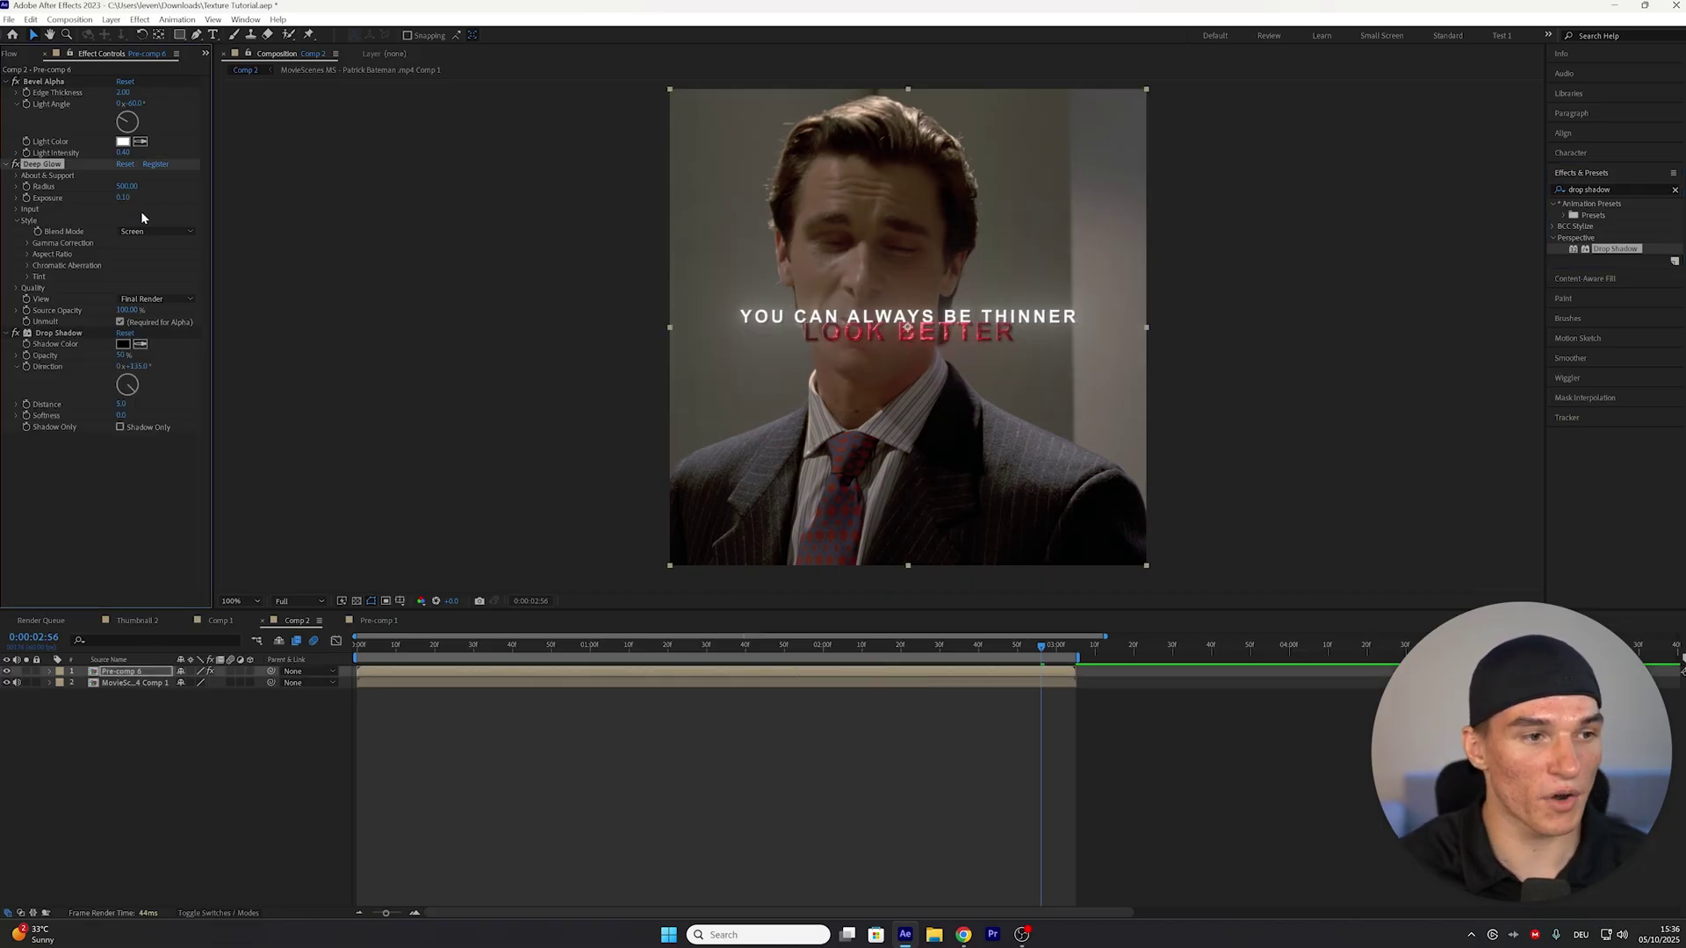
left_click_drag(129, 355, 260, 350)
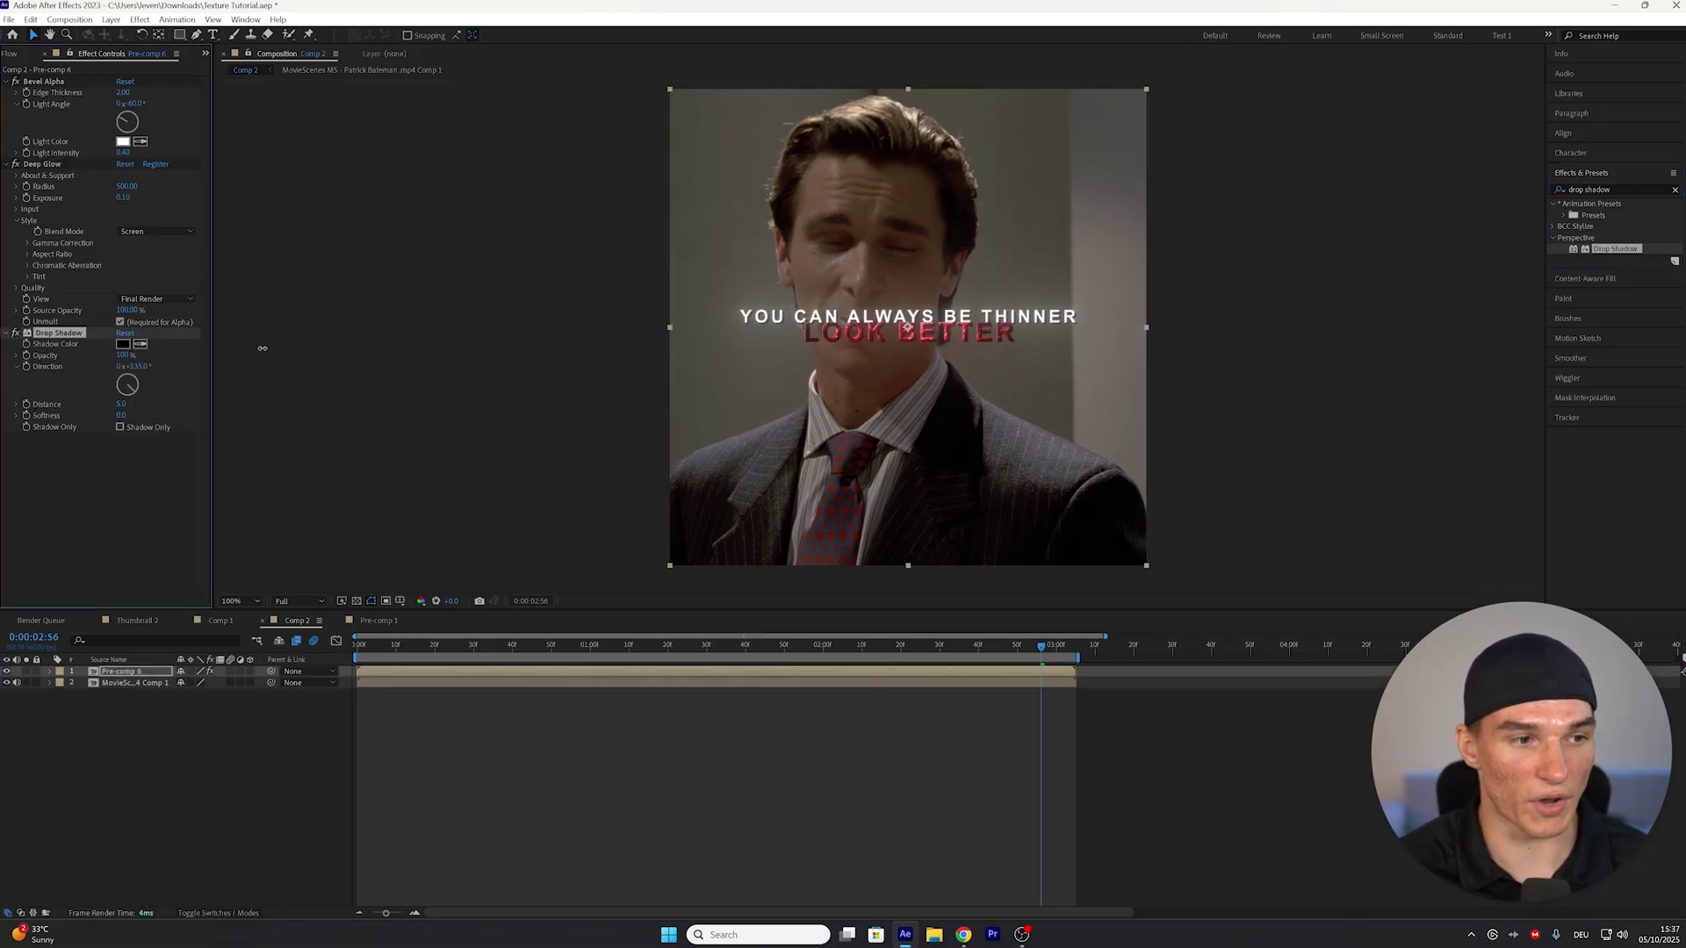
type("15")
left_click(124, 456)
left_click(1674, 190)
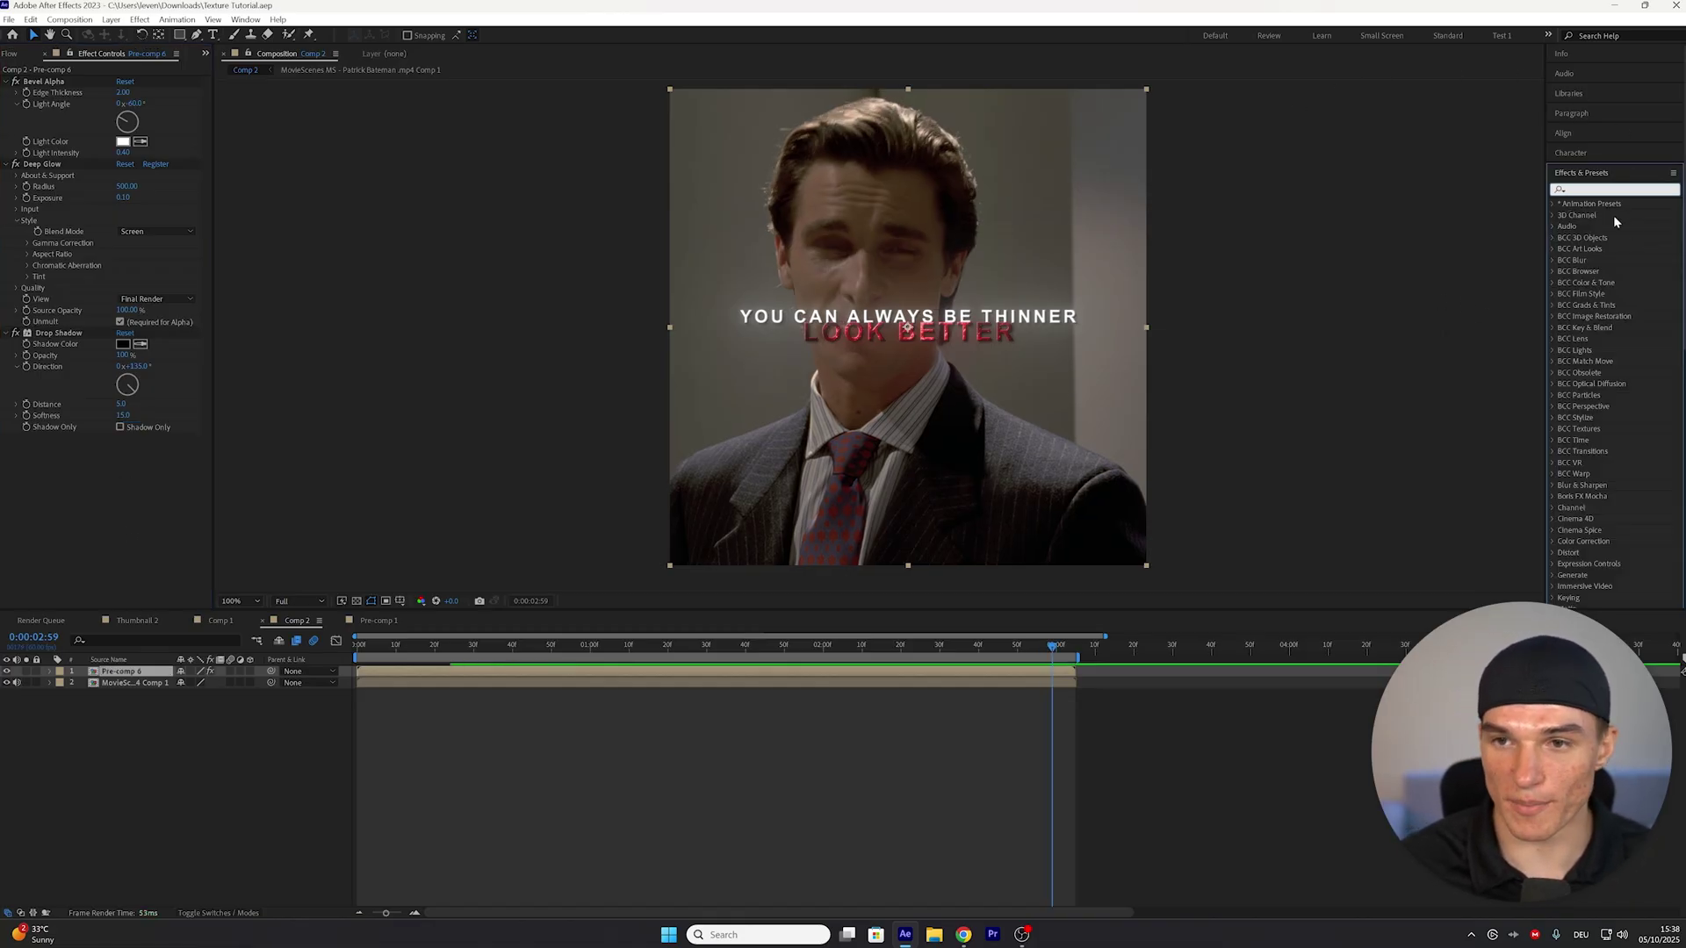
Apply S_WarpChroma to Pre-comp 6, entering 0 in one of its parameters
left_click(1588, 191)
type("s_warpchroma")
left_click_drag(1615, 216, 809, 670)
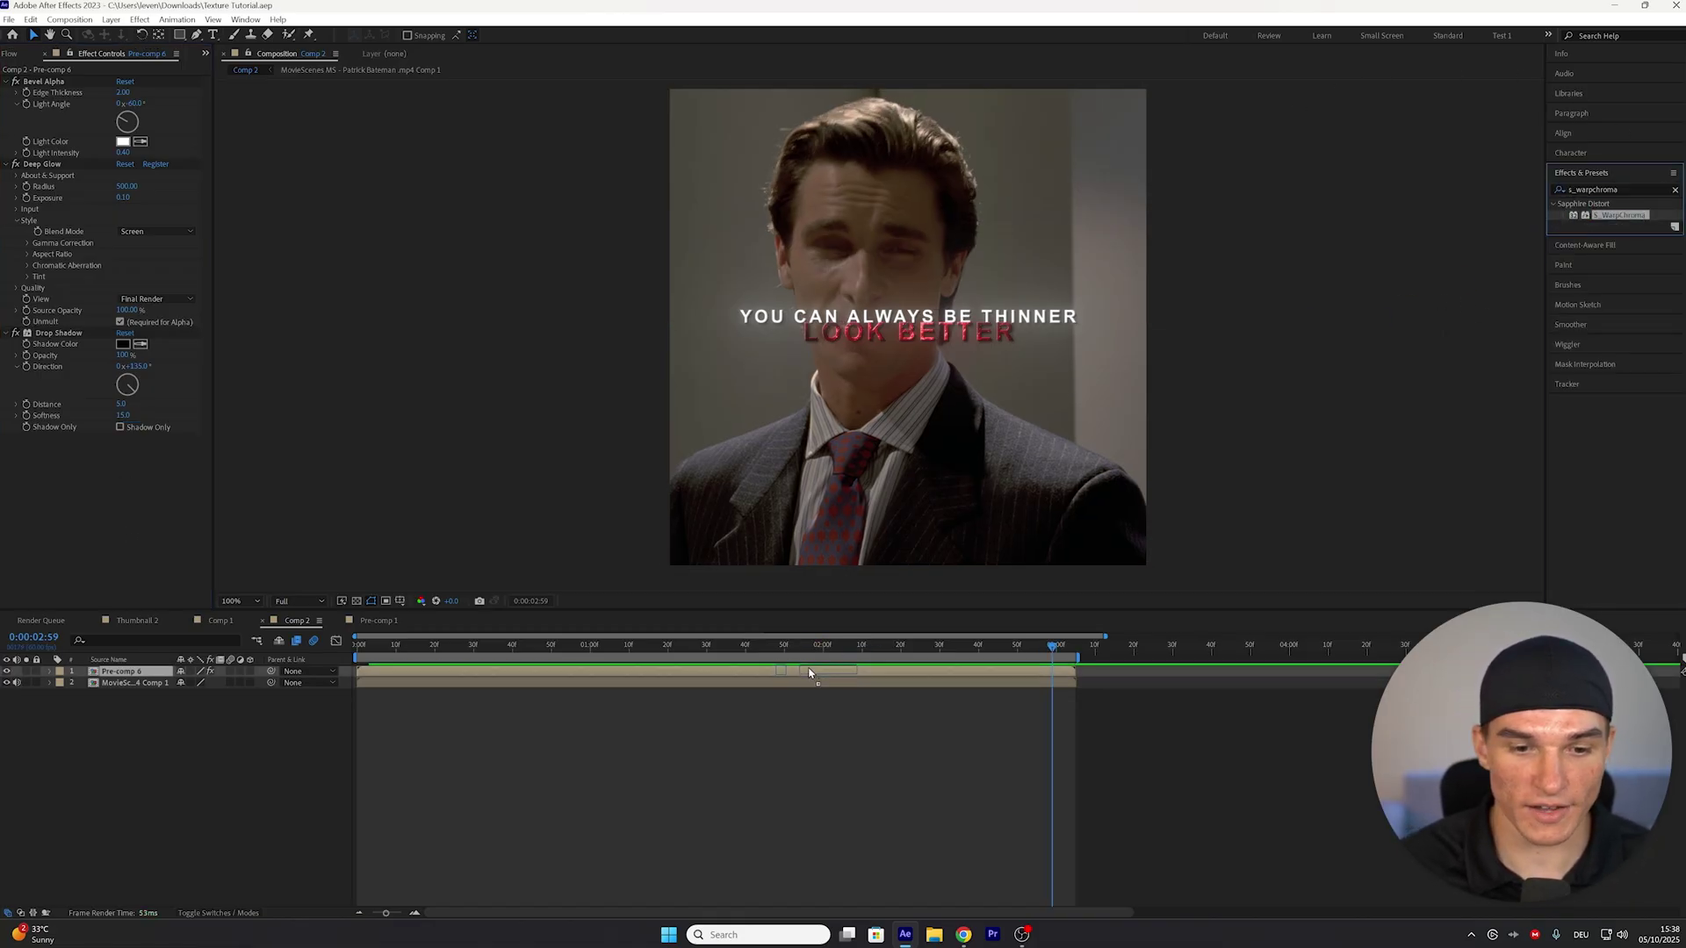
type("0")
left_click(319, 488)
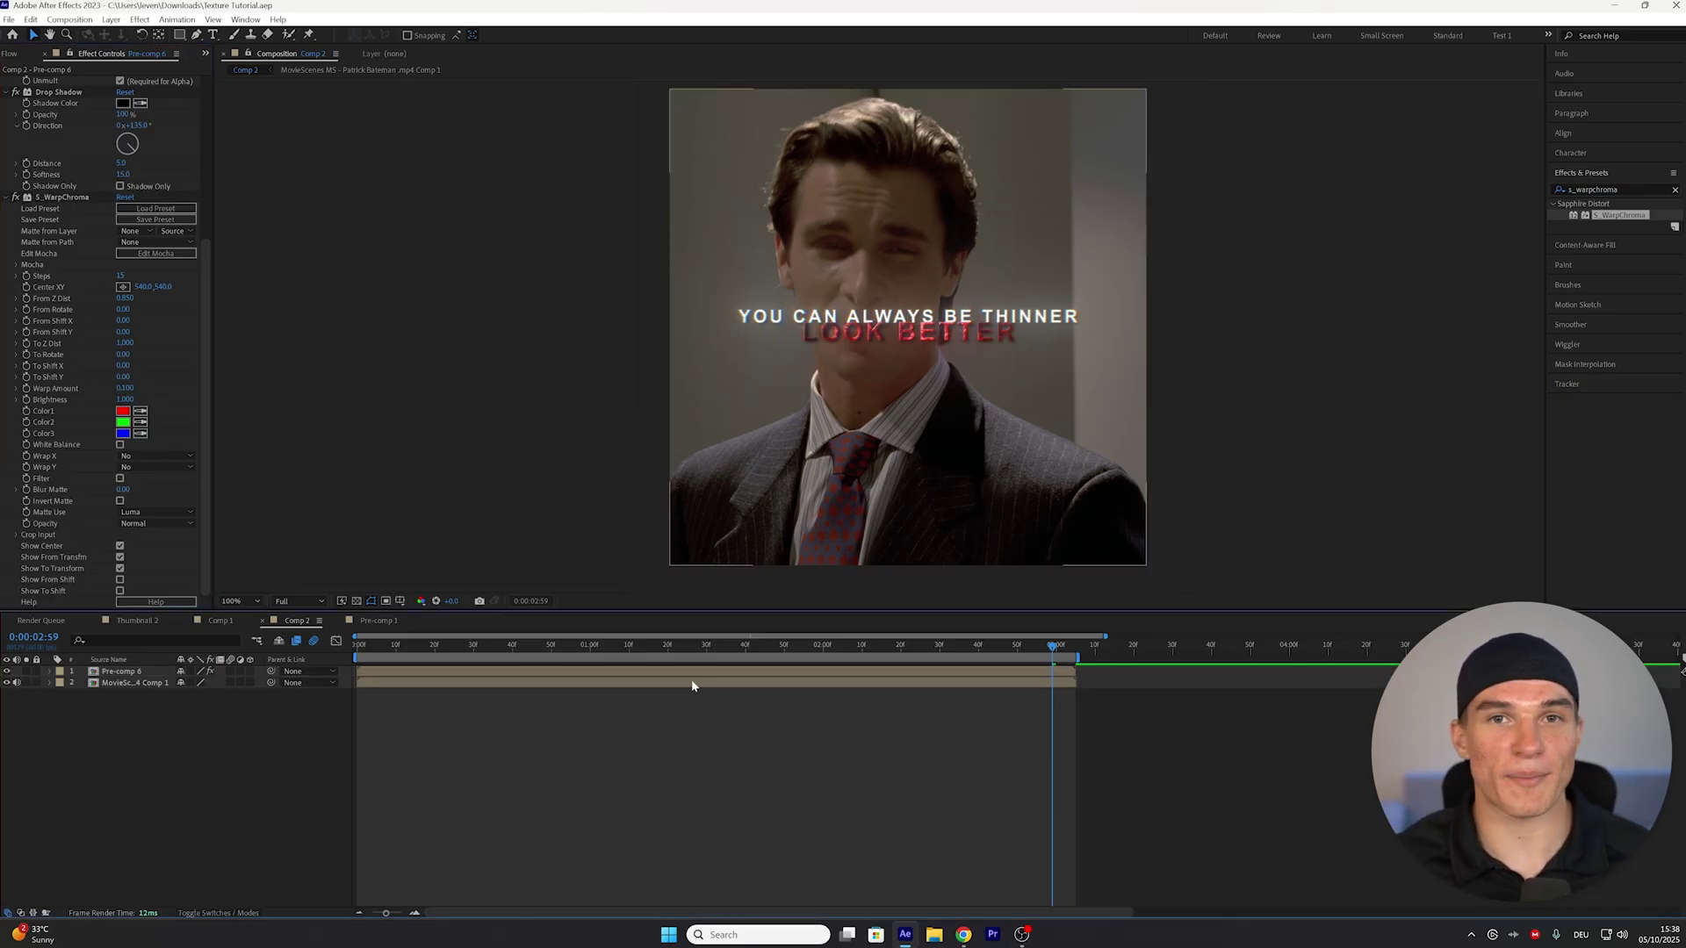
Inside Pre-comp 6, change the LOOK BETTER text to the Black font style
double_click(753, 671)
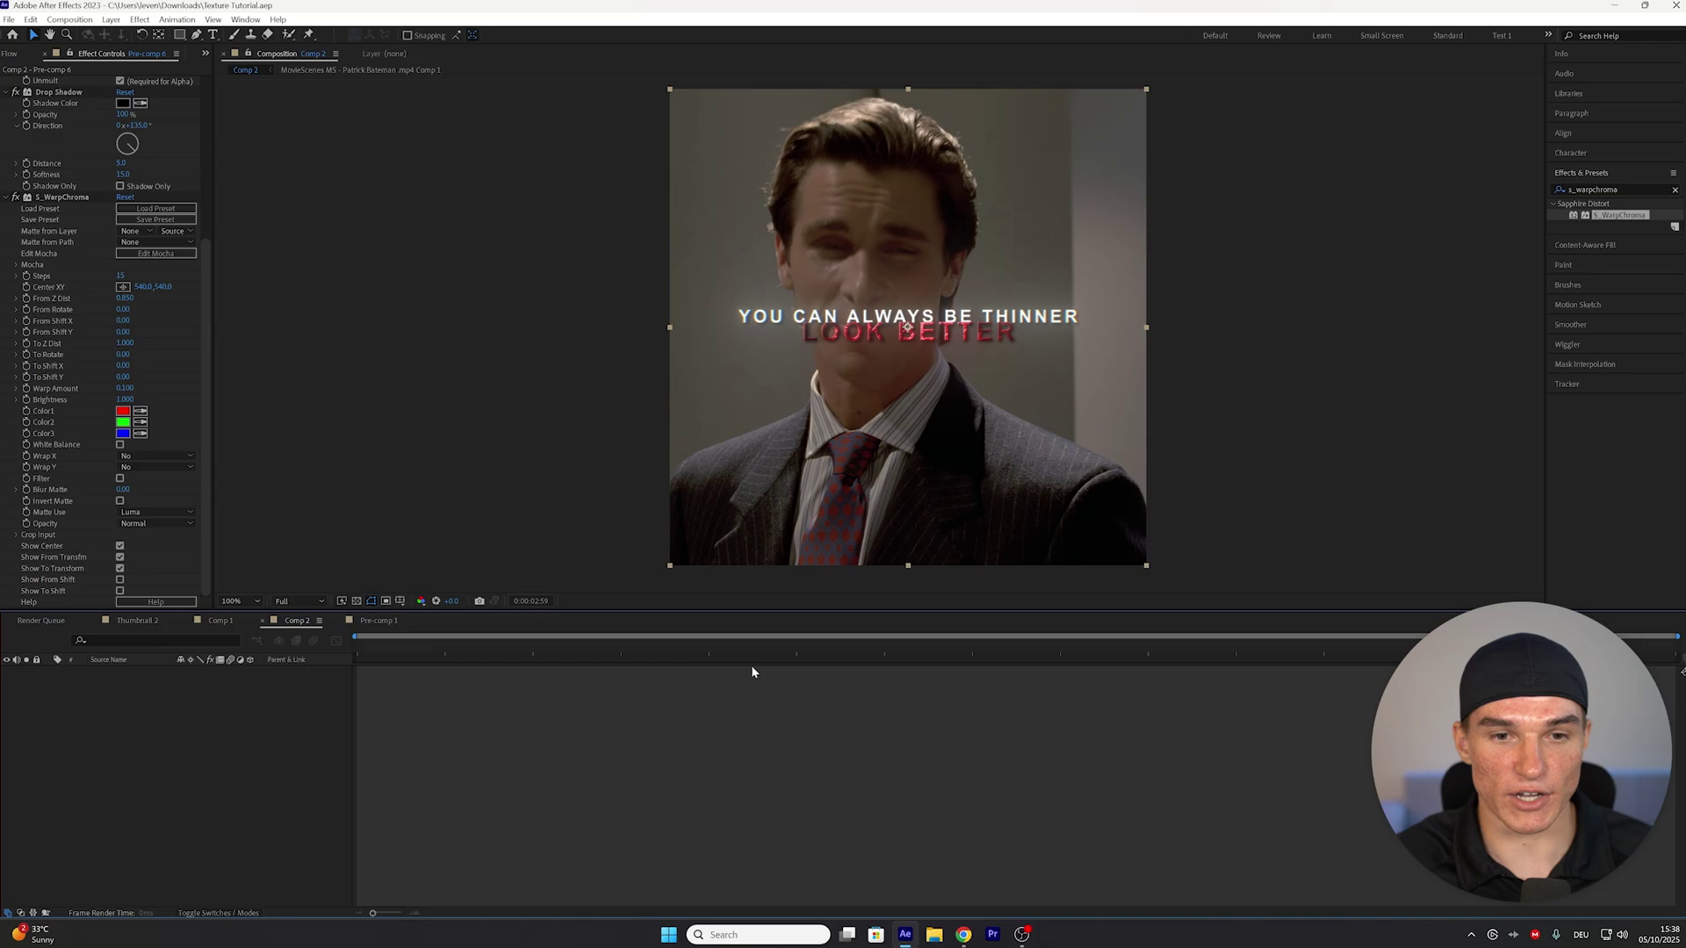
left_click(881, 682)
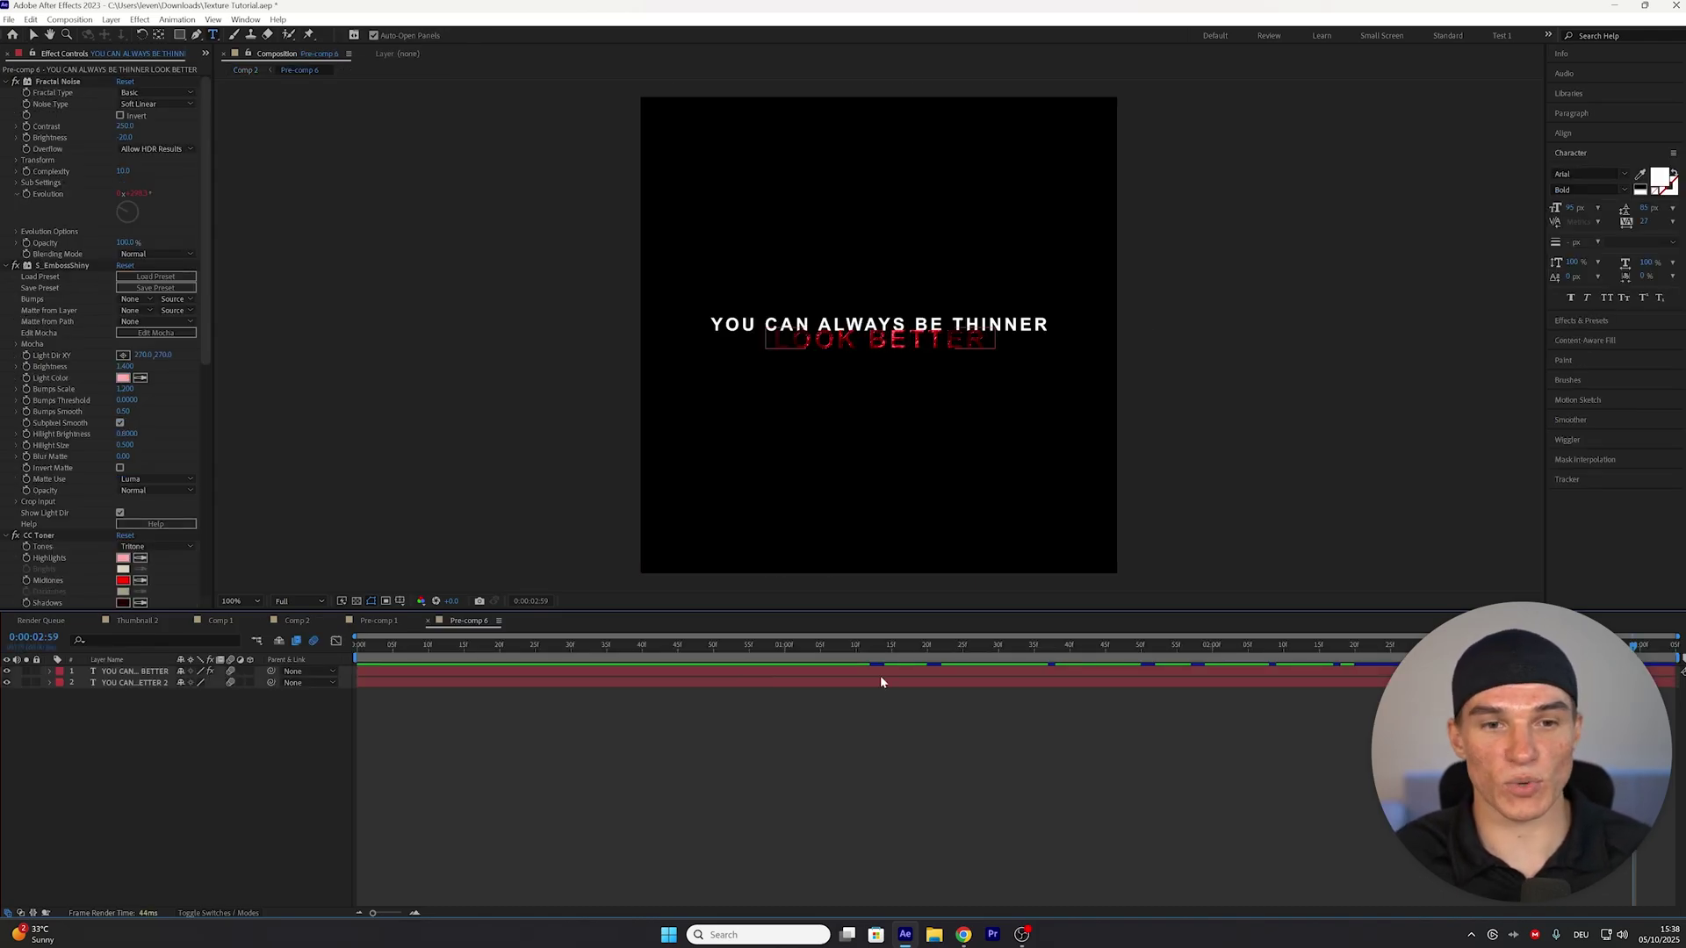
left_click(881, 669)
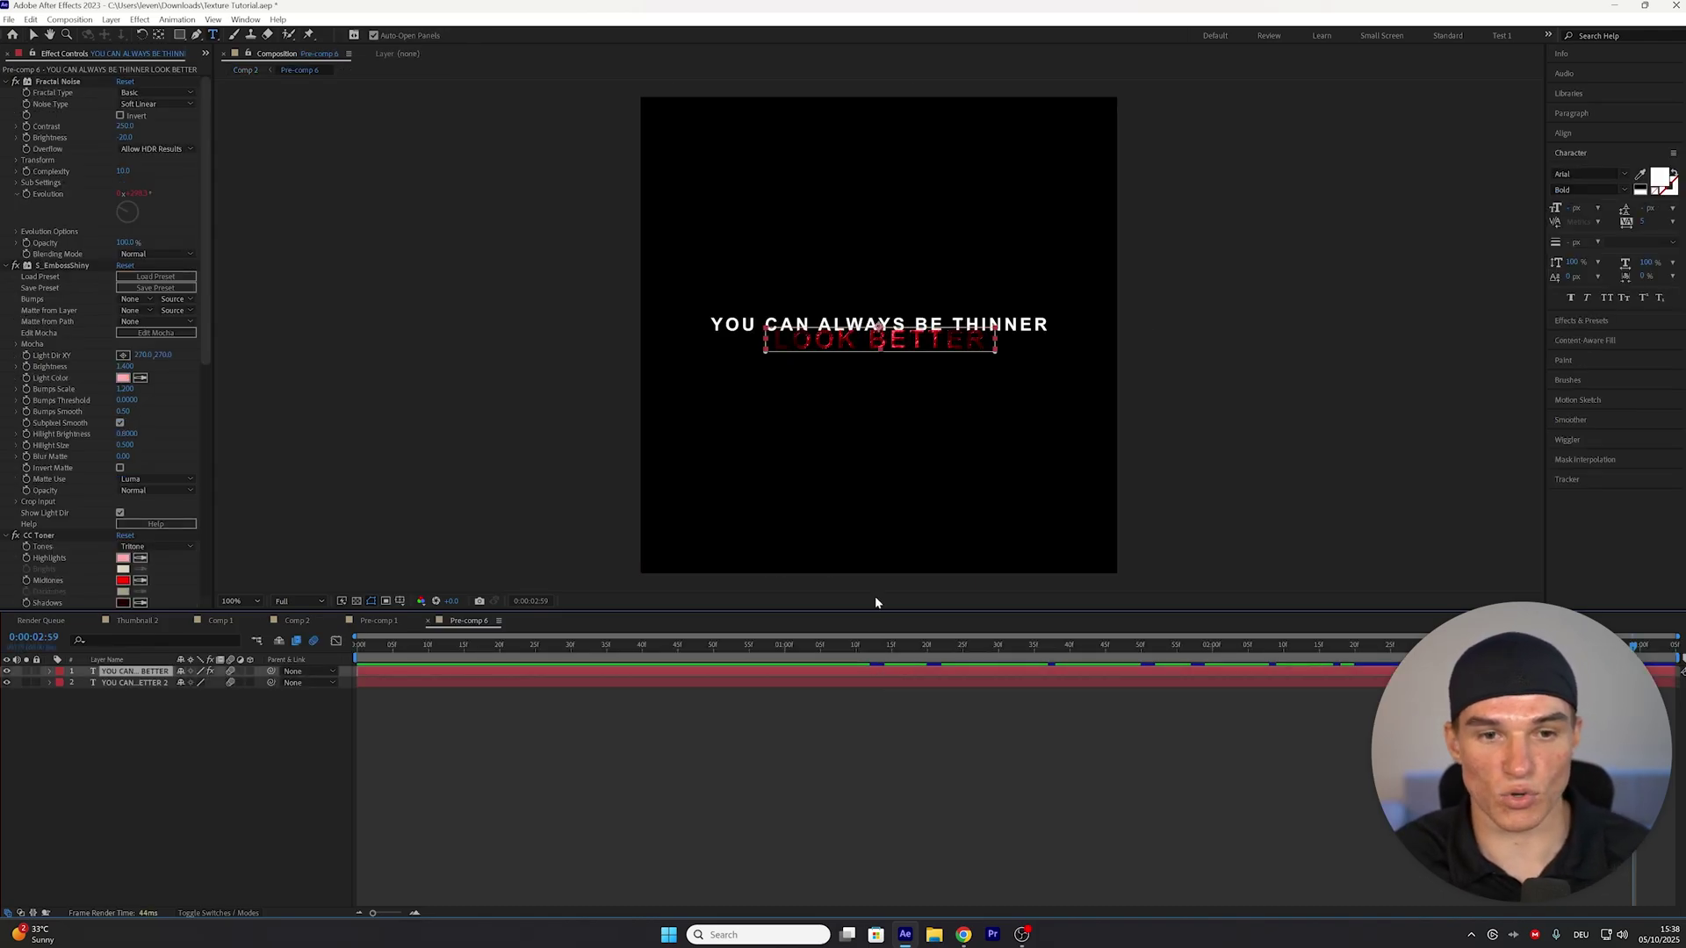
triple_click(887, 357)
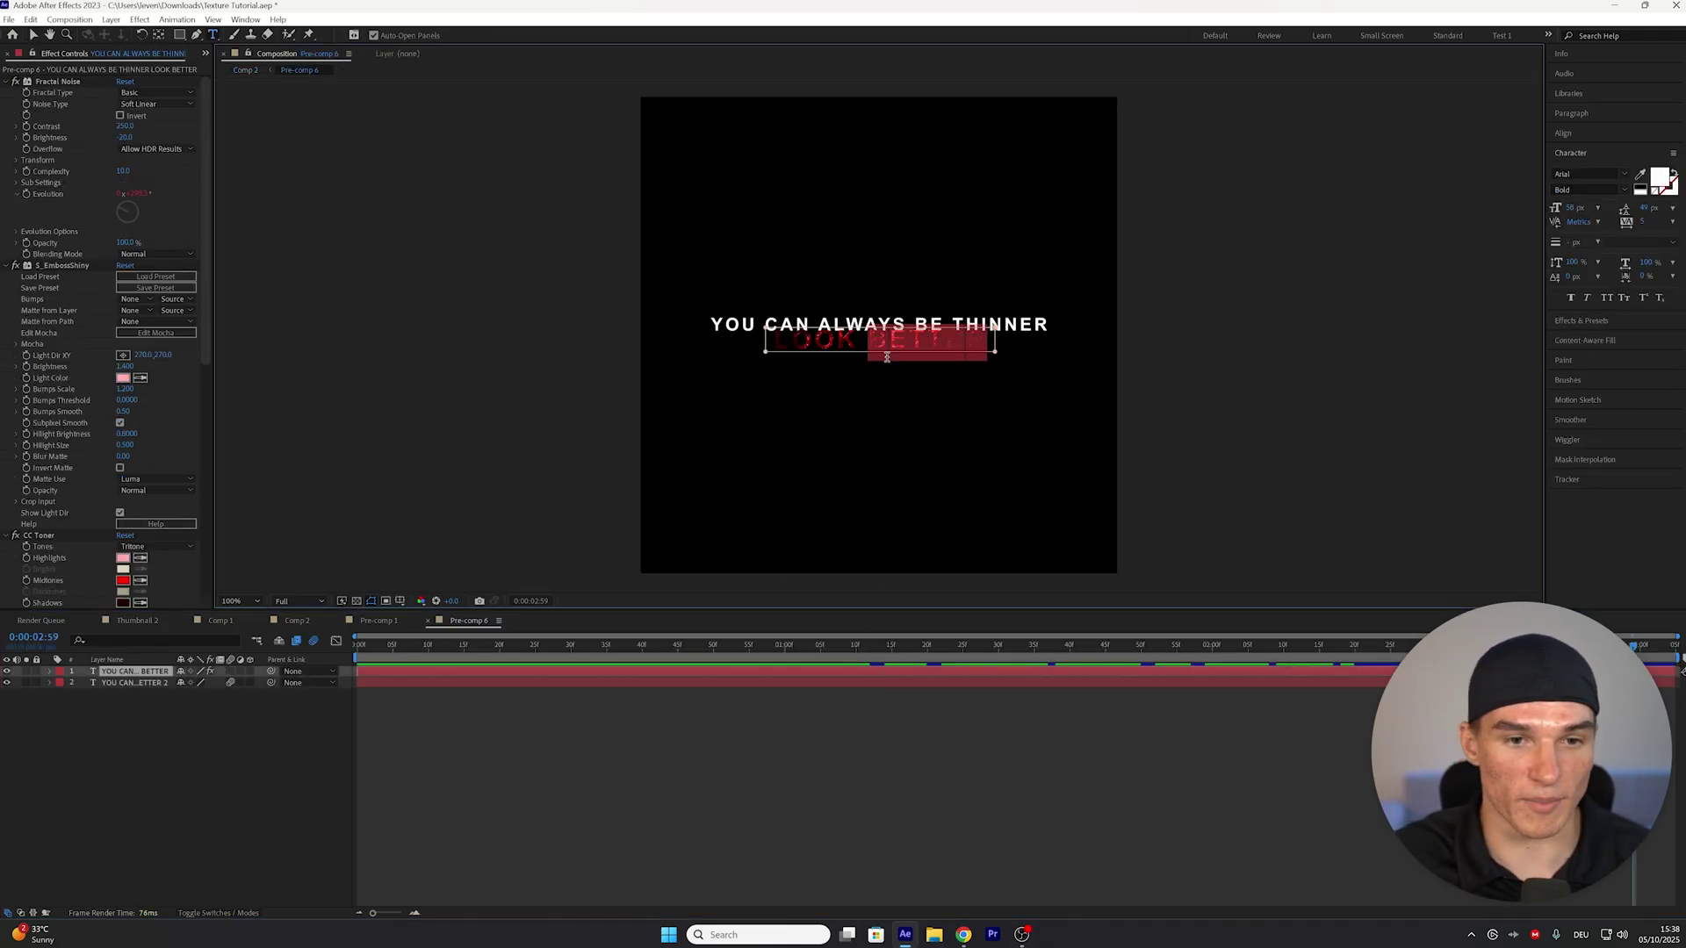
left_click(1623, 190)
left_click(1581, 314)
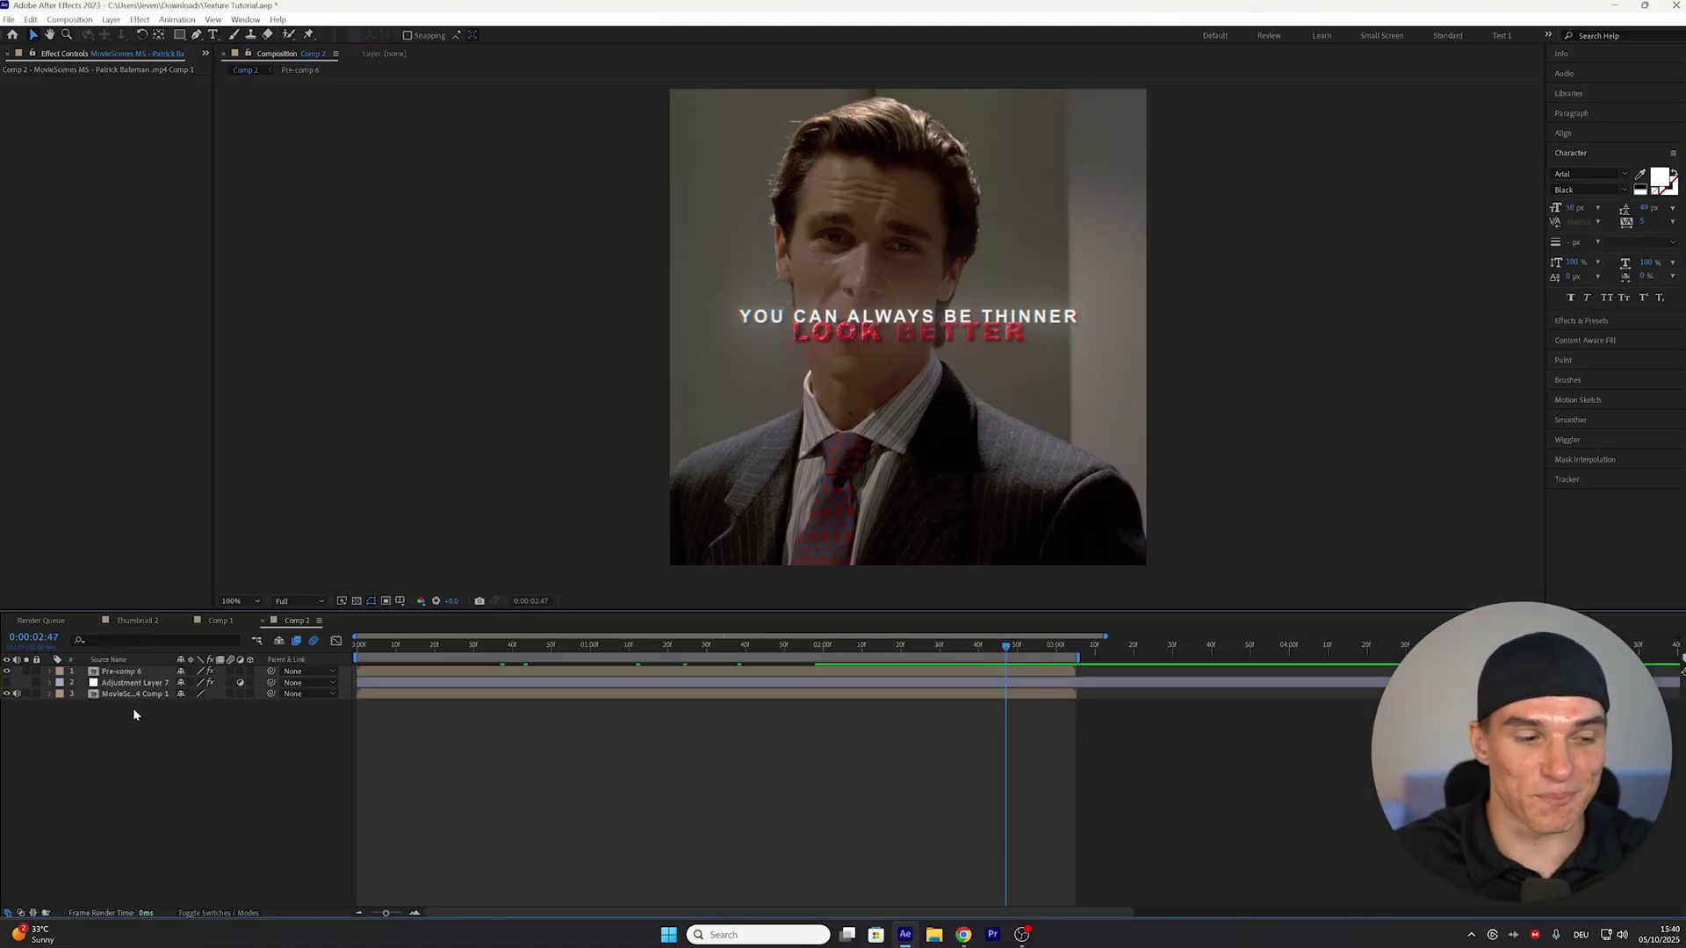
Switch off Adjustment Layer 7's Video visibility so its grading no longer affects the clip
left_click(8, 683)
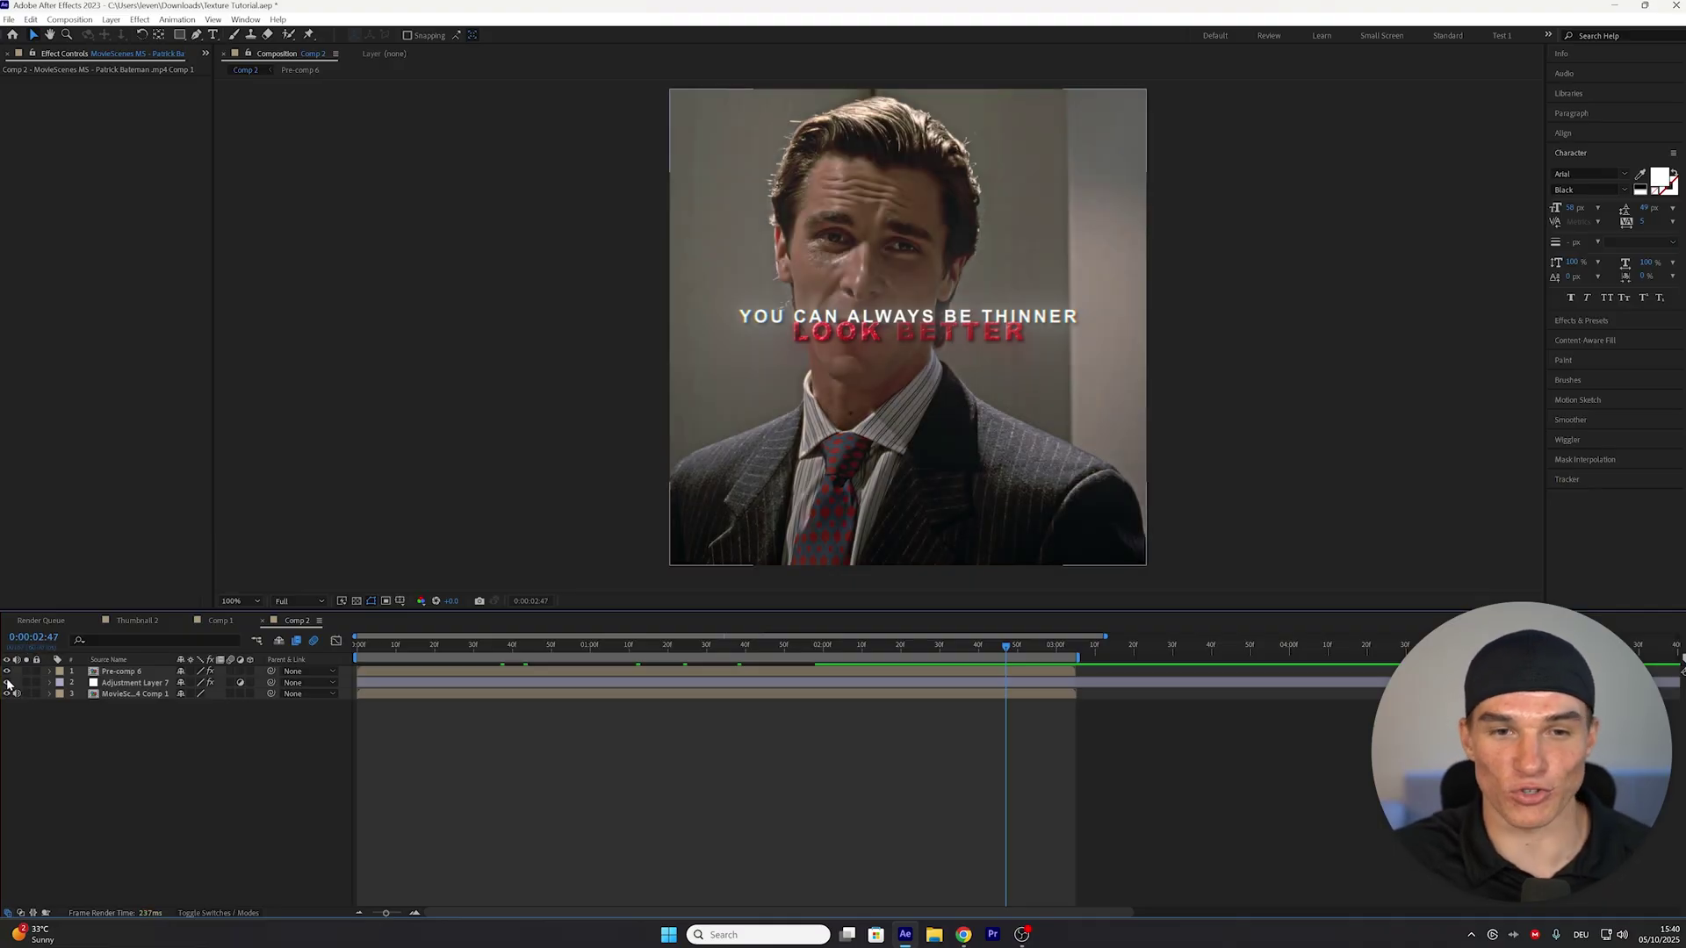